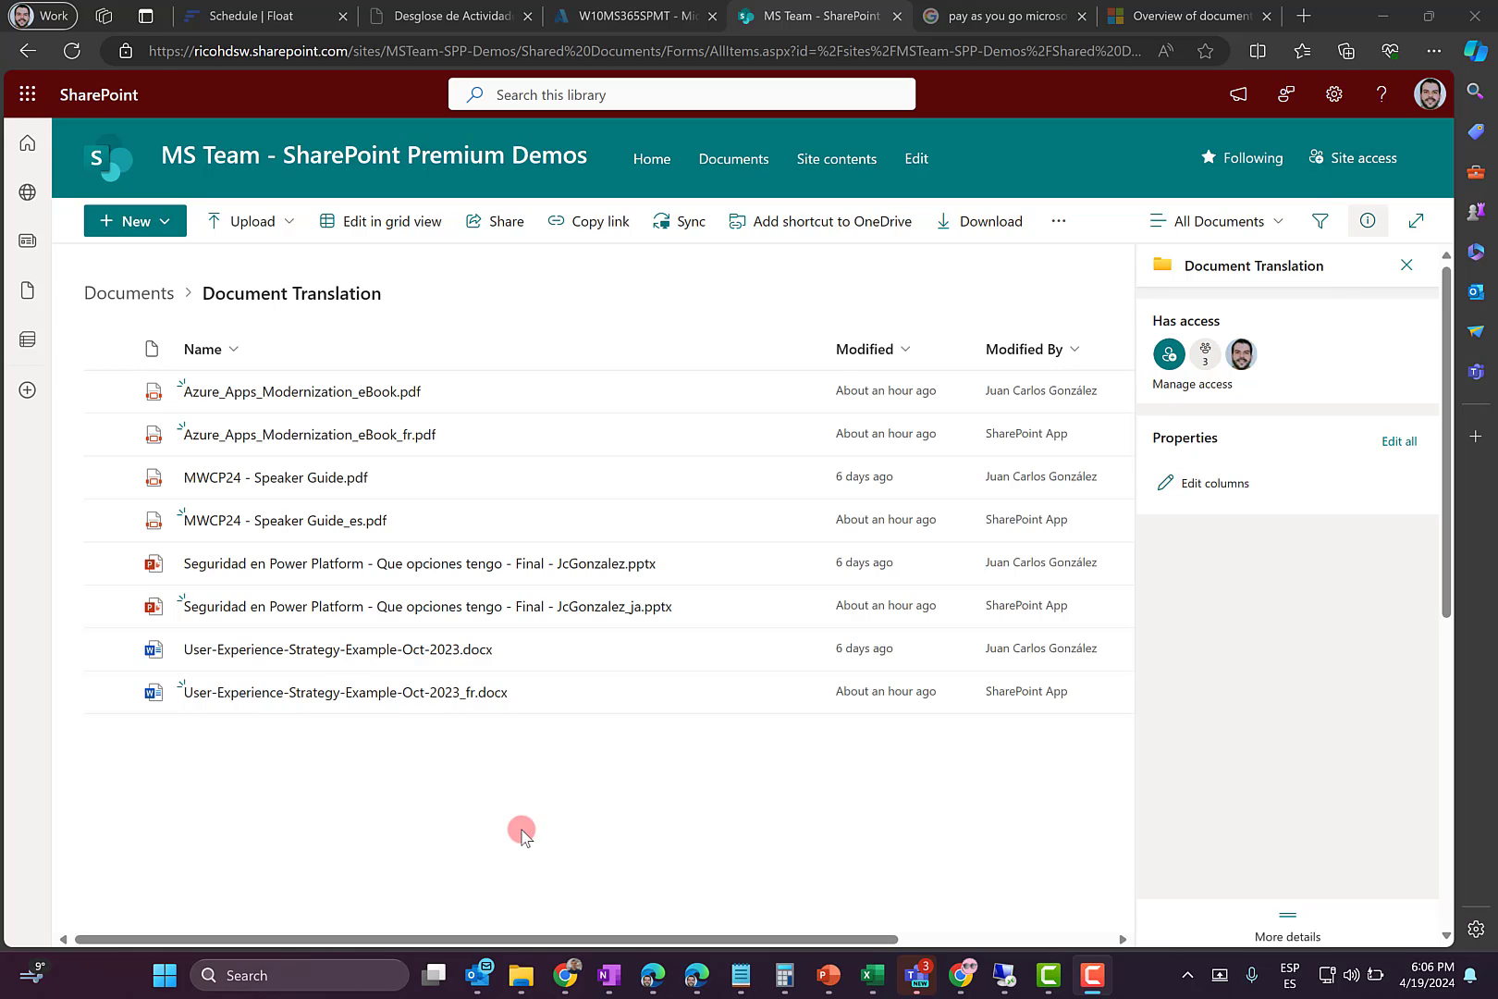
Close the details pane and open the Japanese _ja.pptx copy of Seguridad en Power Platform
{"action": "left_click", "coordinate": [1407, 265]}
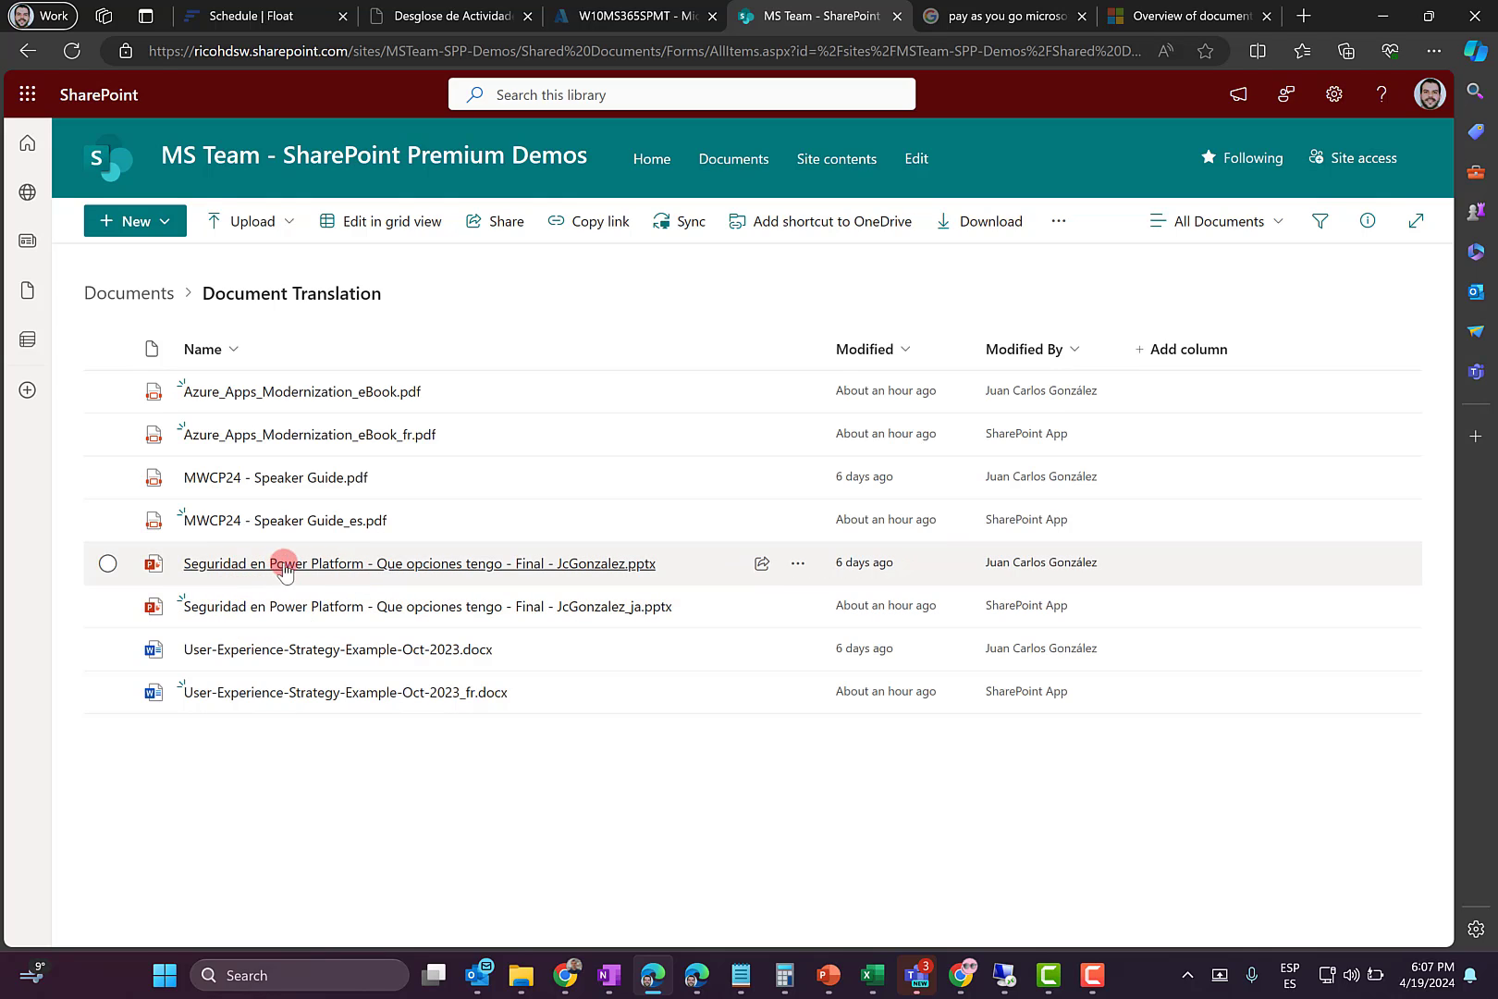
{"action": "mouse_move", "coordinate": [293, 573]}
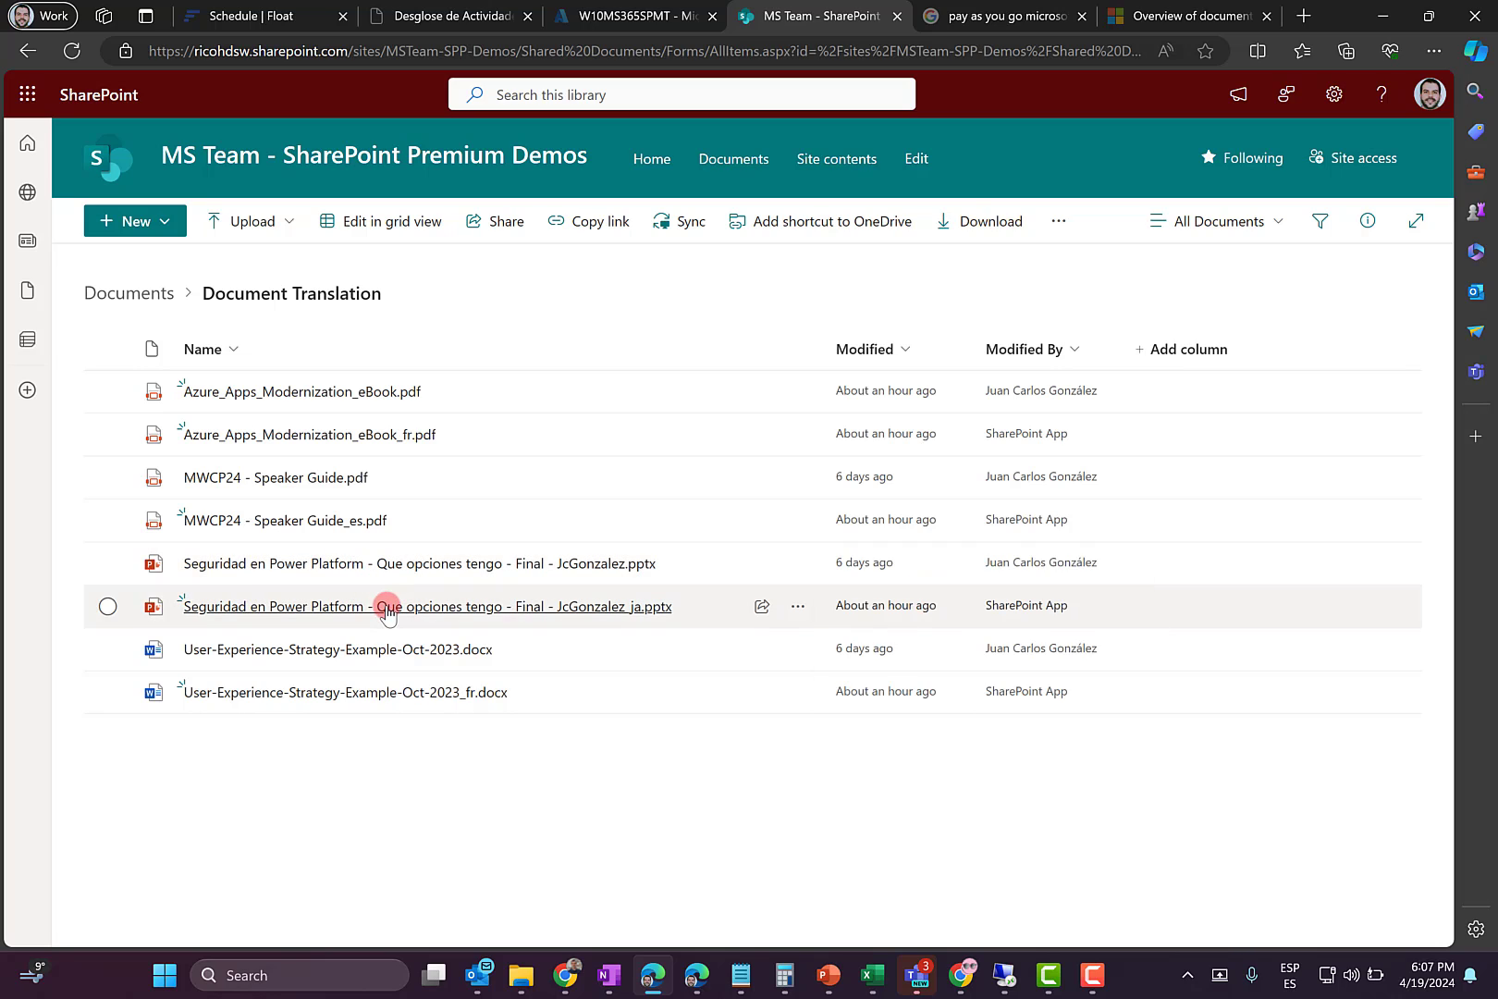
{"action": "mouse_move", "coordinate": [654, 610]}
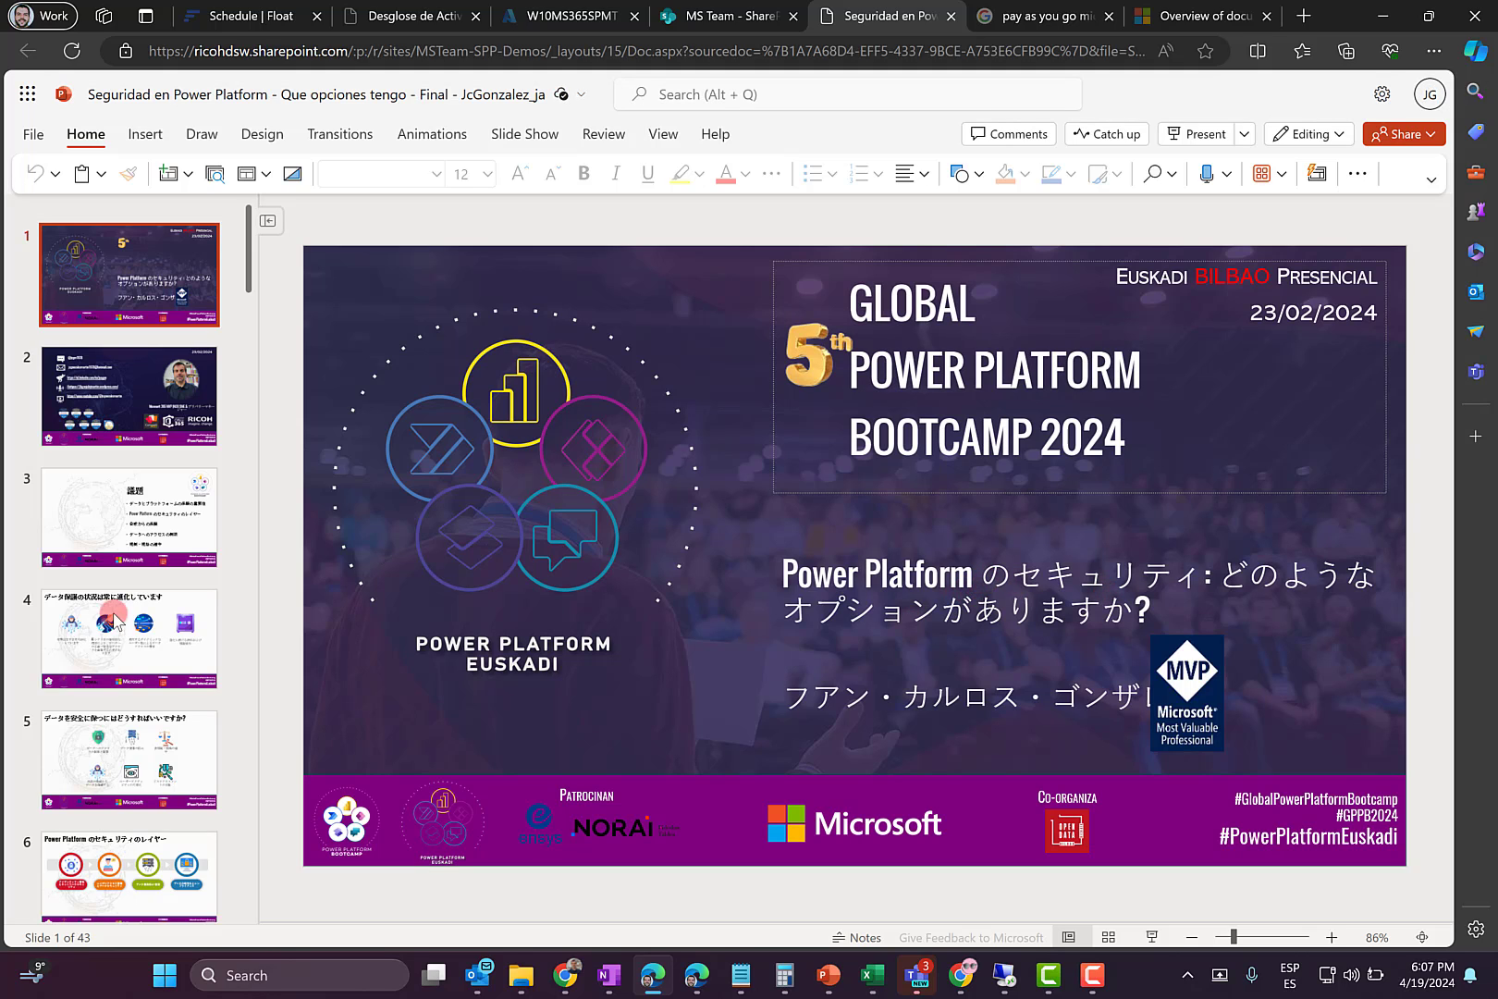
Check slide 3's Japanese agenda by selecting 'Power Platform', then move to slide 4
{"action": "left_click", "coordinate": [121, 518]}
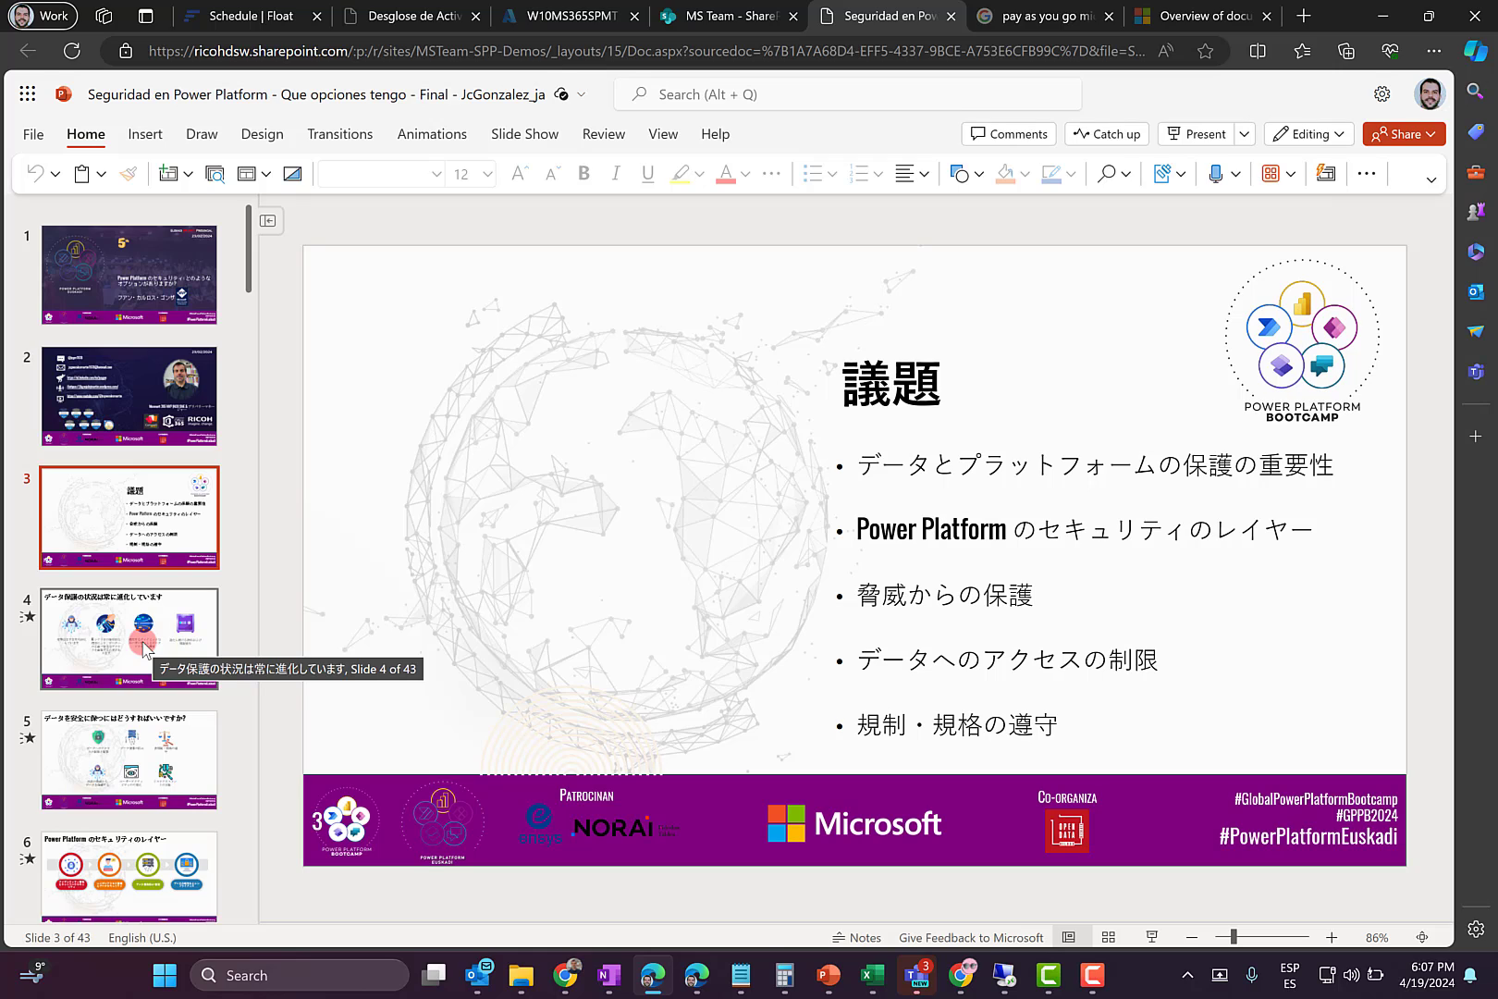
{"action": "left_click", "coordinate": [1006, 529]}
{"action": "left_click_drag", "start_coordinate": [891, 529], "coordinate": [859, 529]}
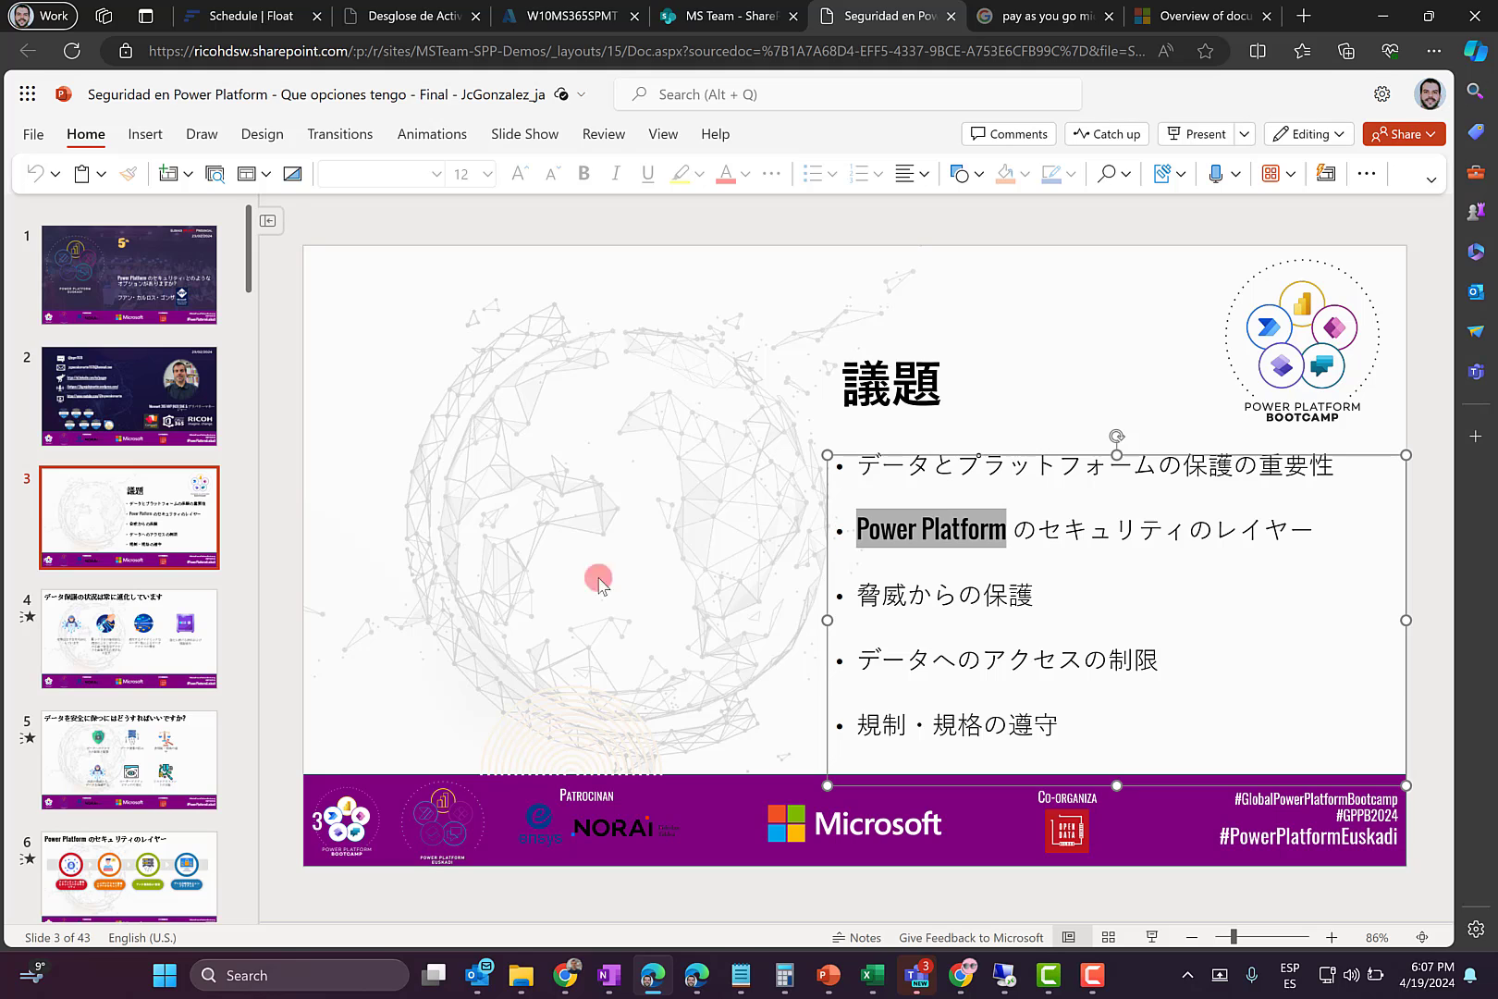
{"action": "left_click", "coordinate": [141, 638]}
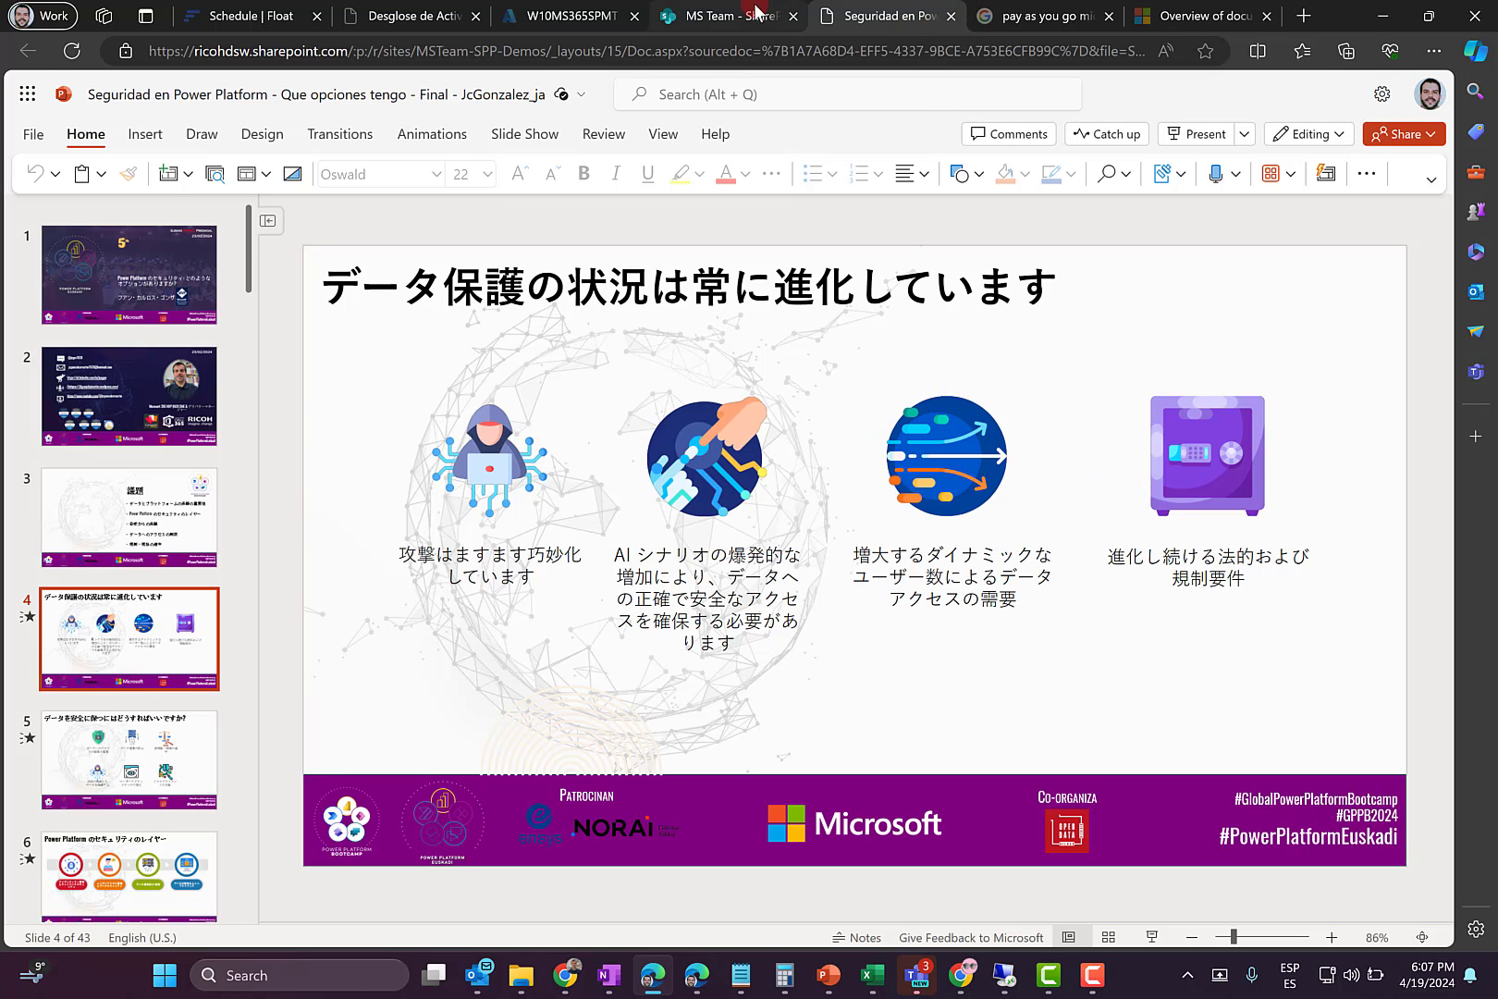
Return to the SharePoint library and select Azure_Apps_Modernization_eBook.pdf
{"action": "mouse_move", "coordinate": [754, 13]}
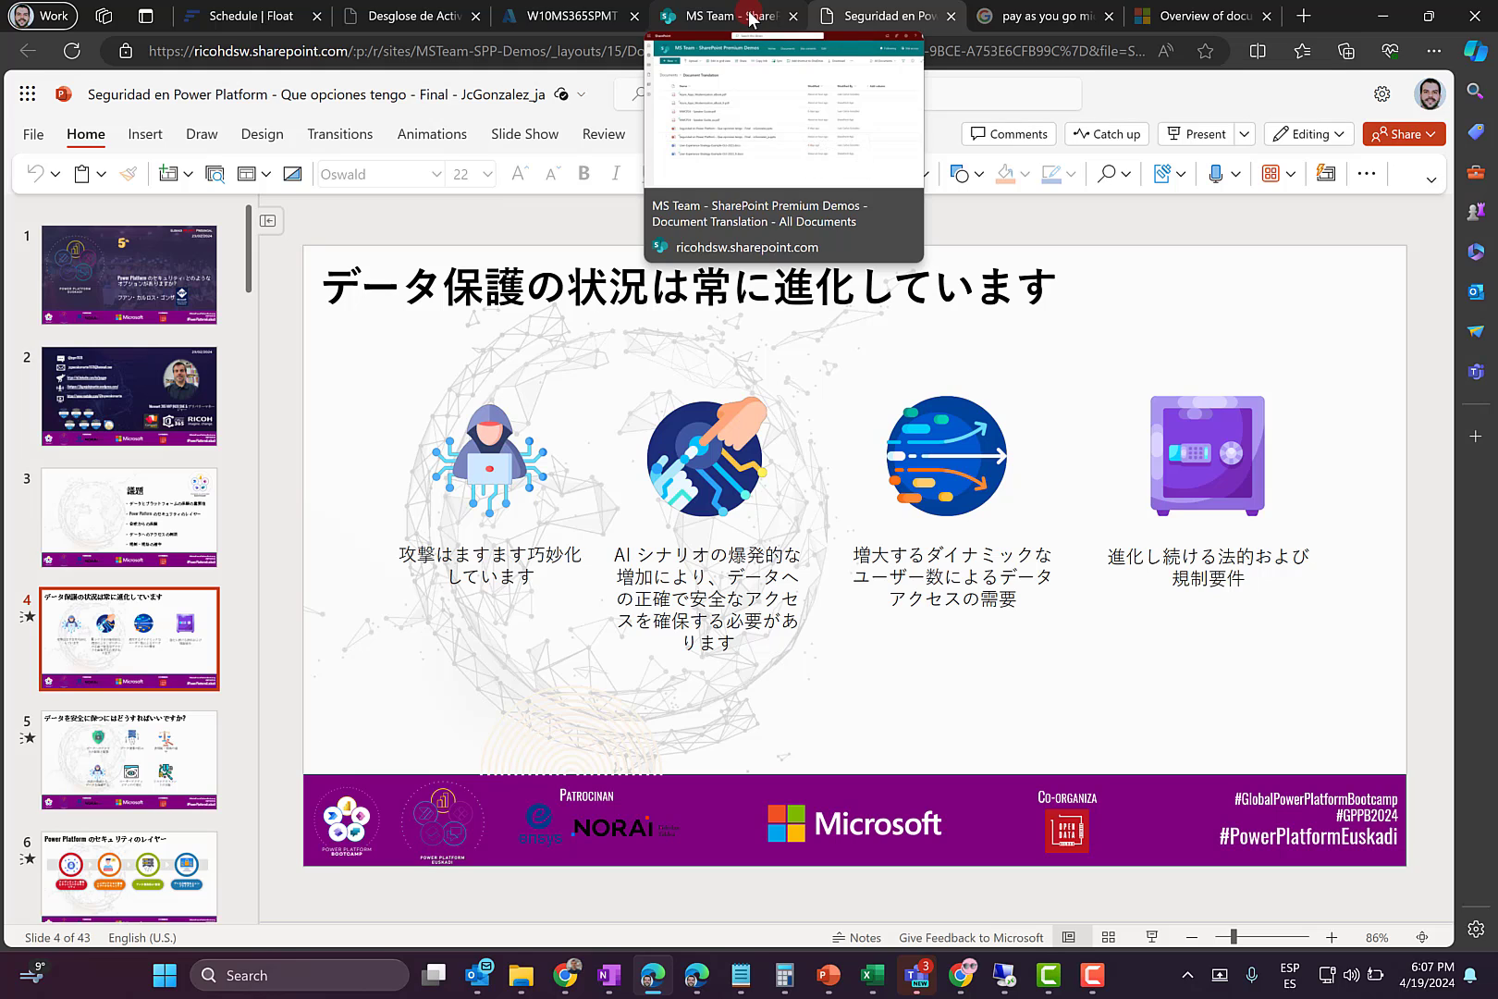
{"action": "left_click", "coordinate": [752, 19]}
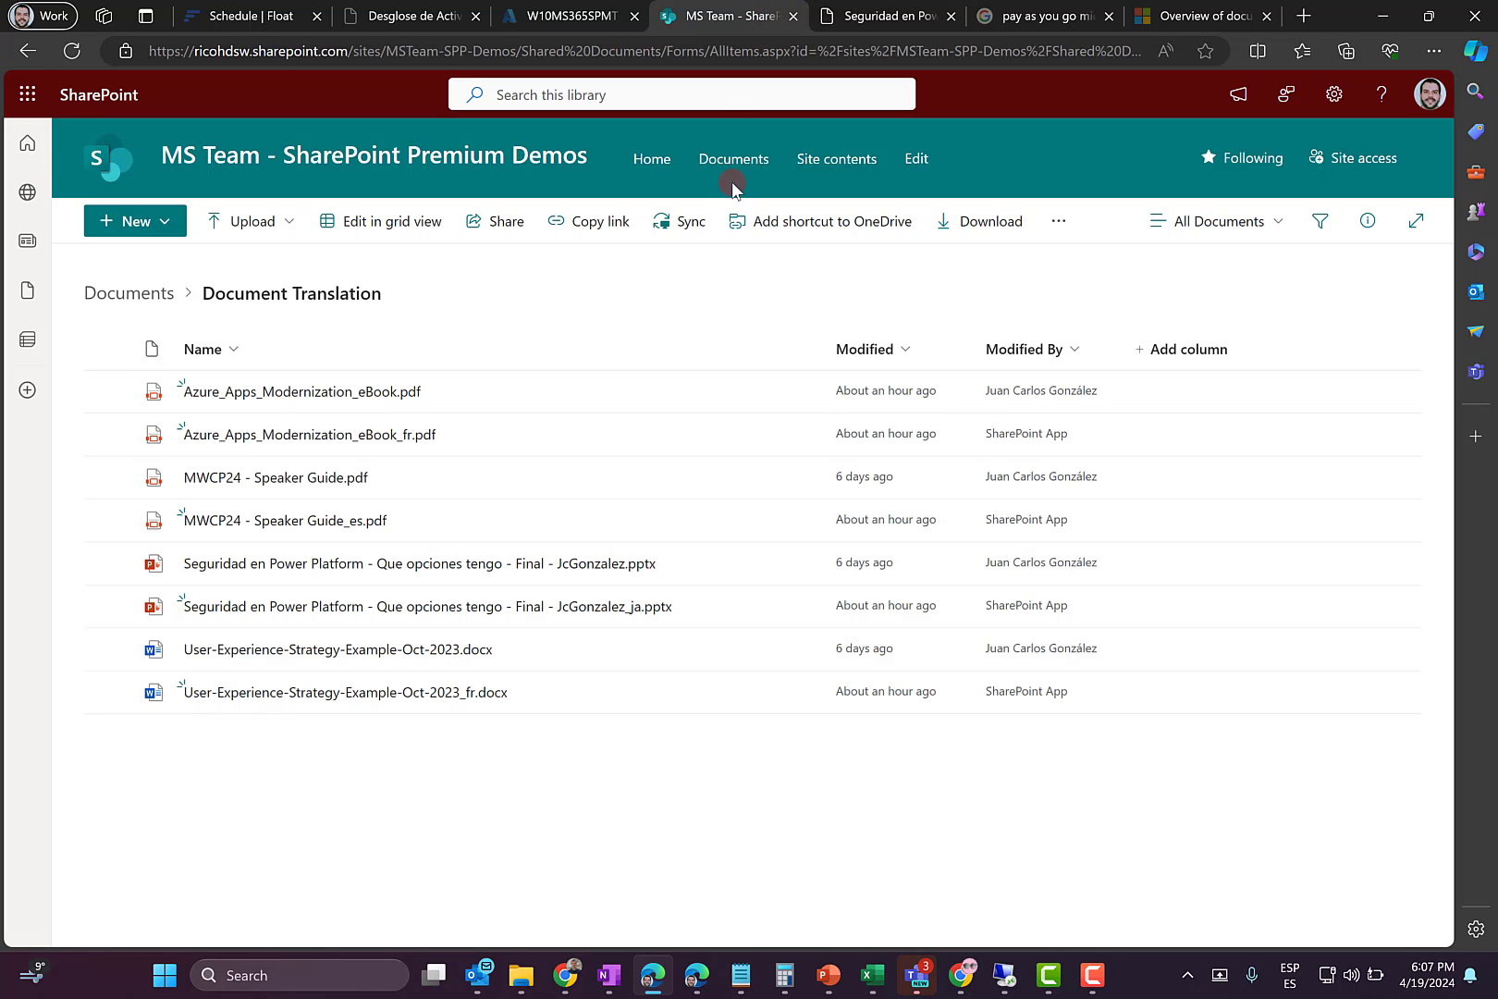
{"action": "left_click", "coordinate": [108, 391]}
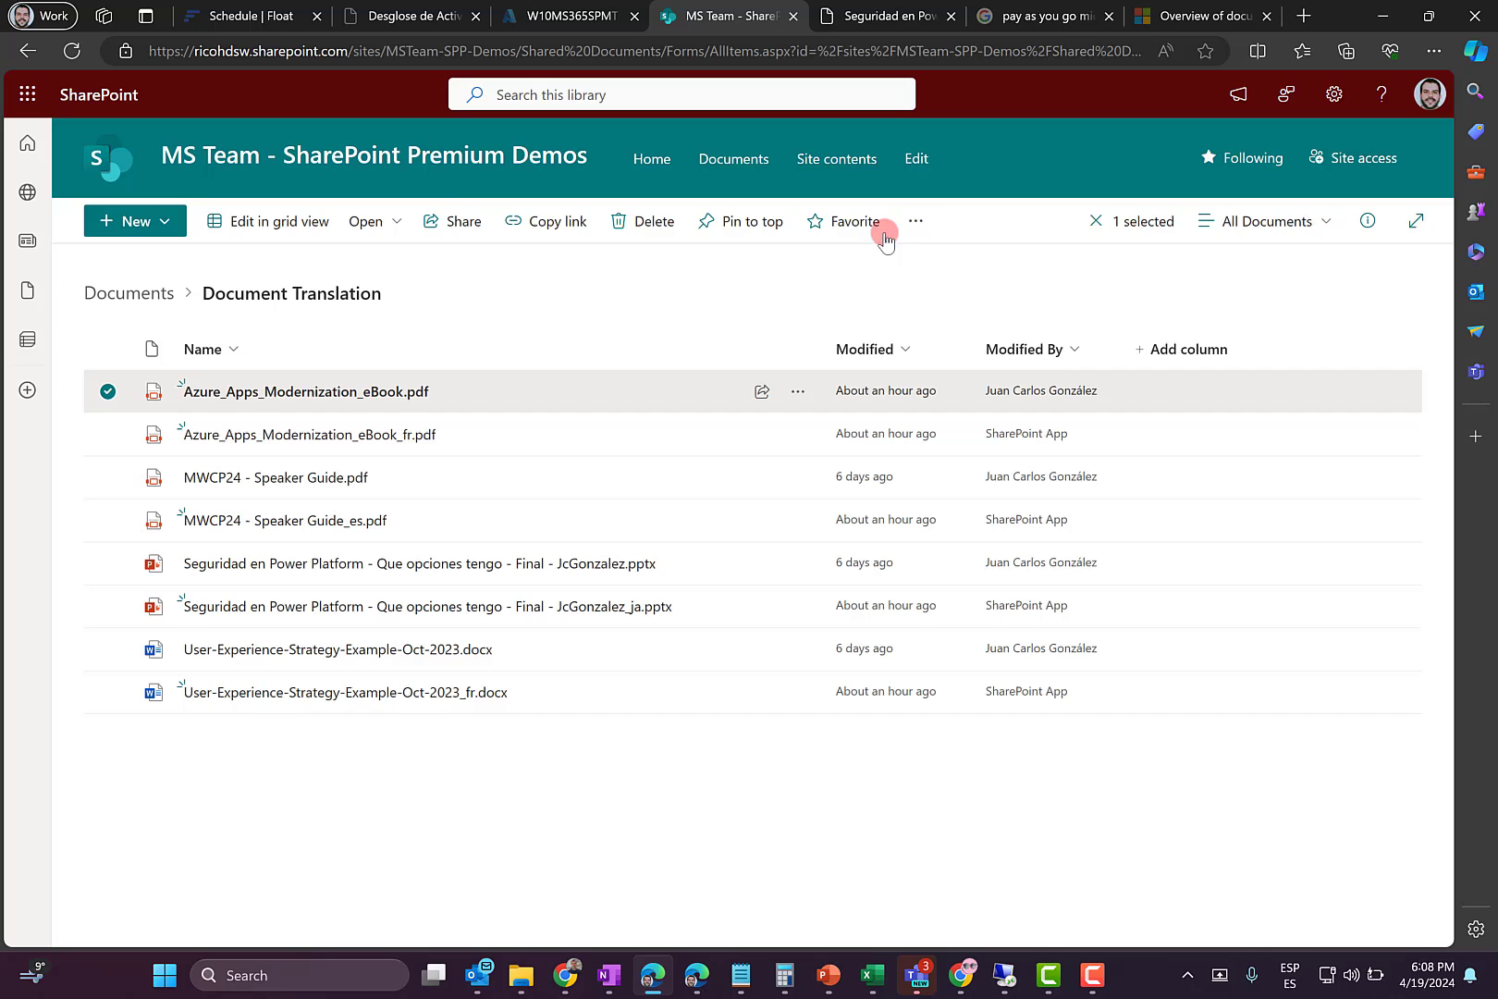
Translate the eBook PDF into Portuguese (Portugal) (pt-PT) and dismiss the confirmation
{"action": "left_click", "coordinate": [913, 222]}
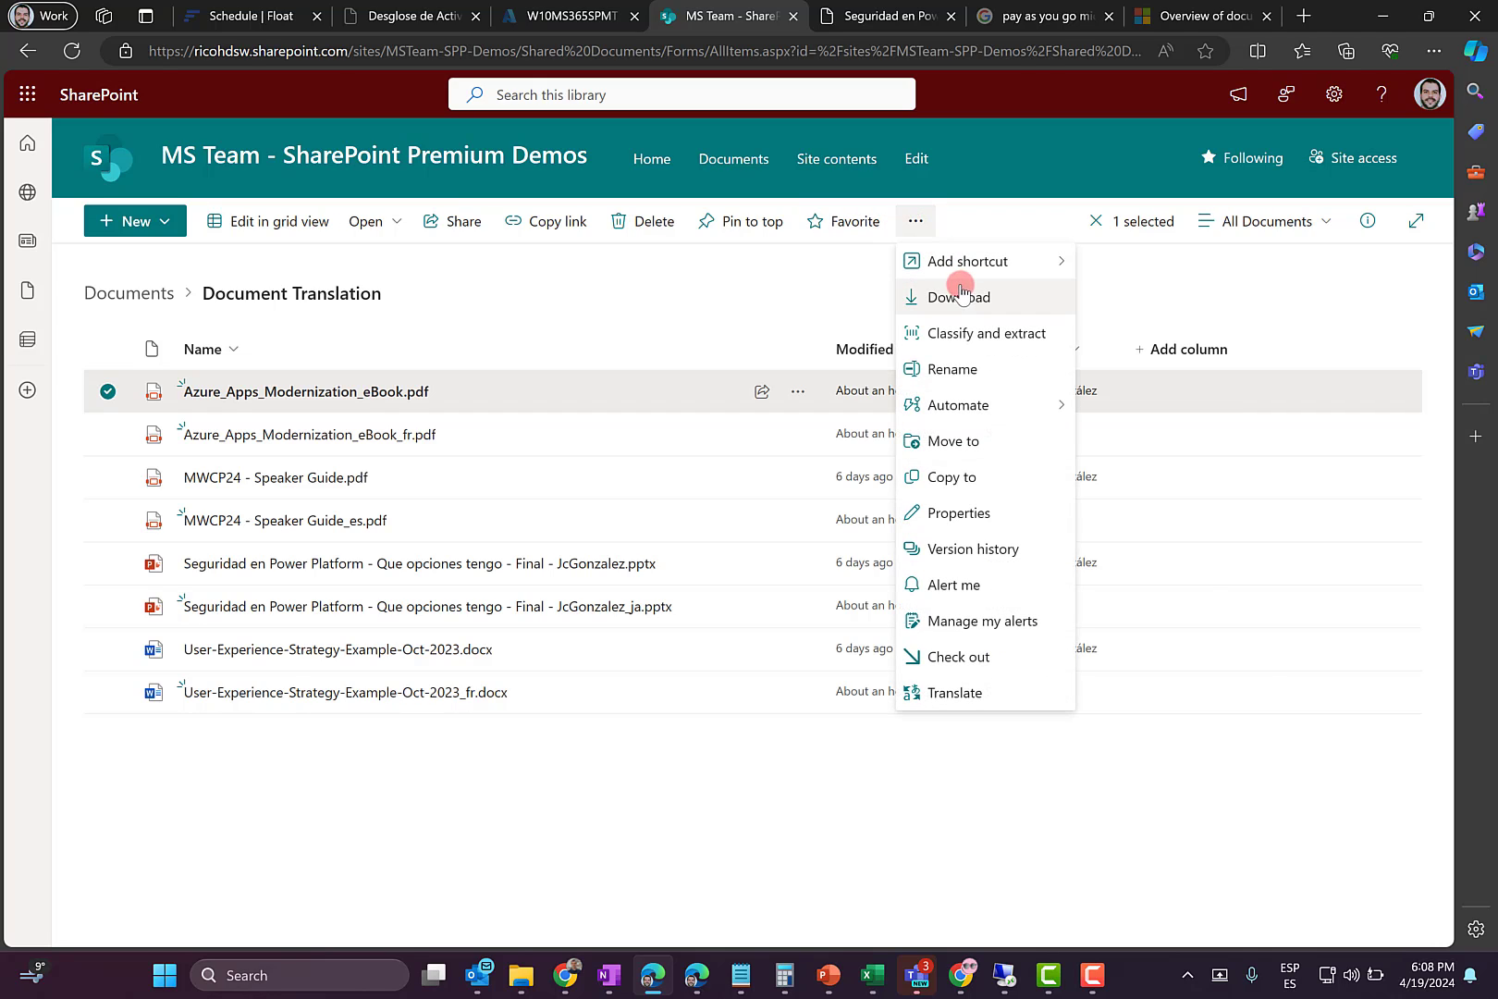
{"action": "mouse_move", "coordinate": [1012, 412]}
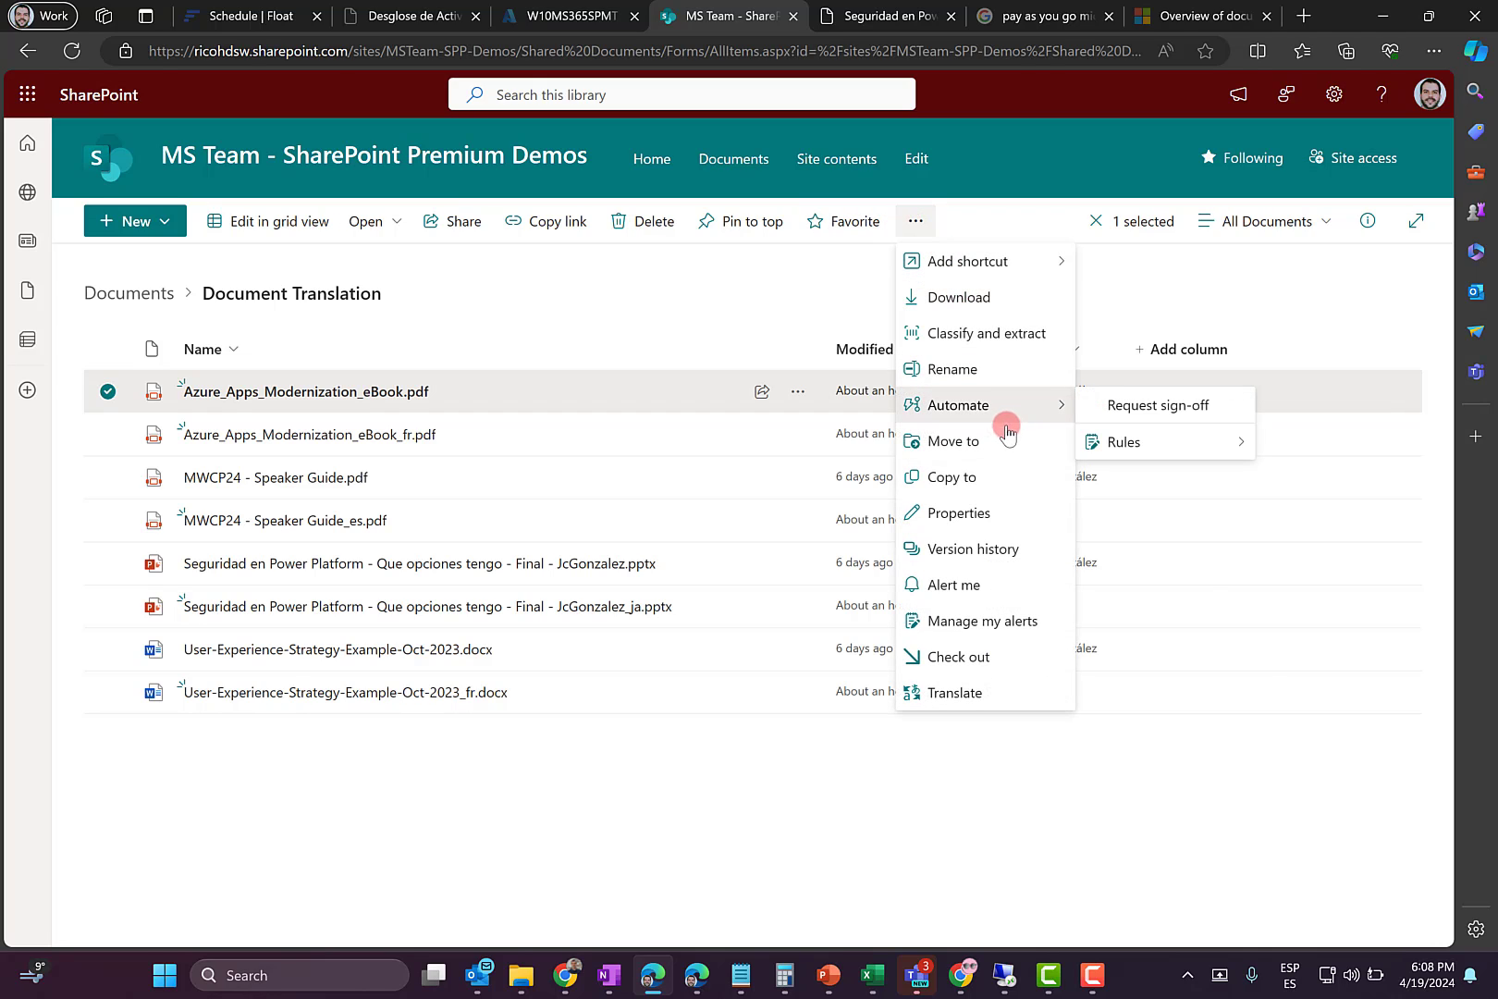
{"action": "left_click", "coordinate": [959, 695]}
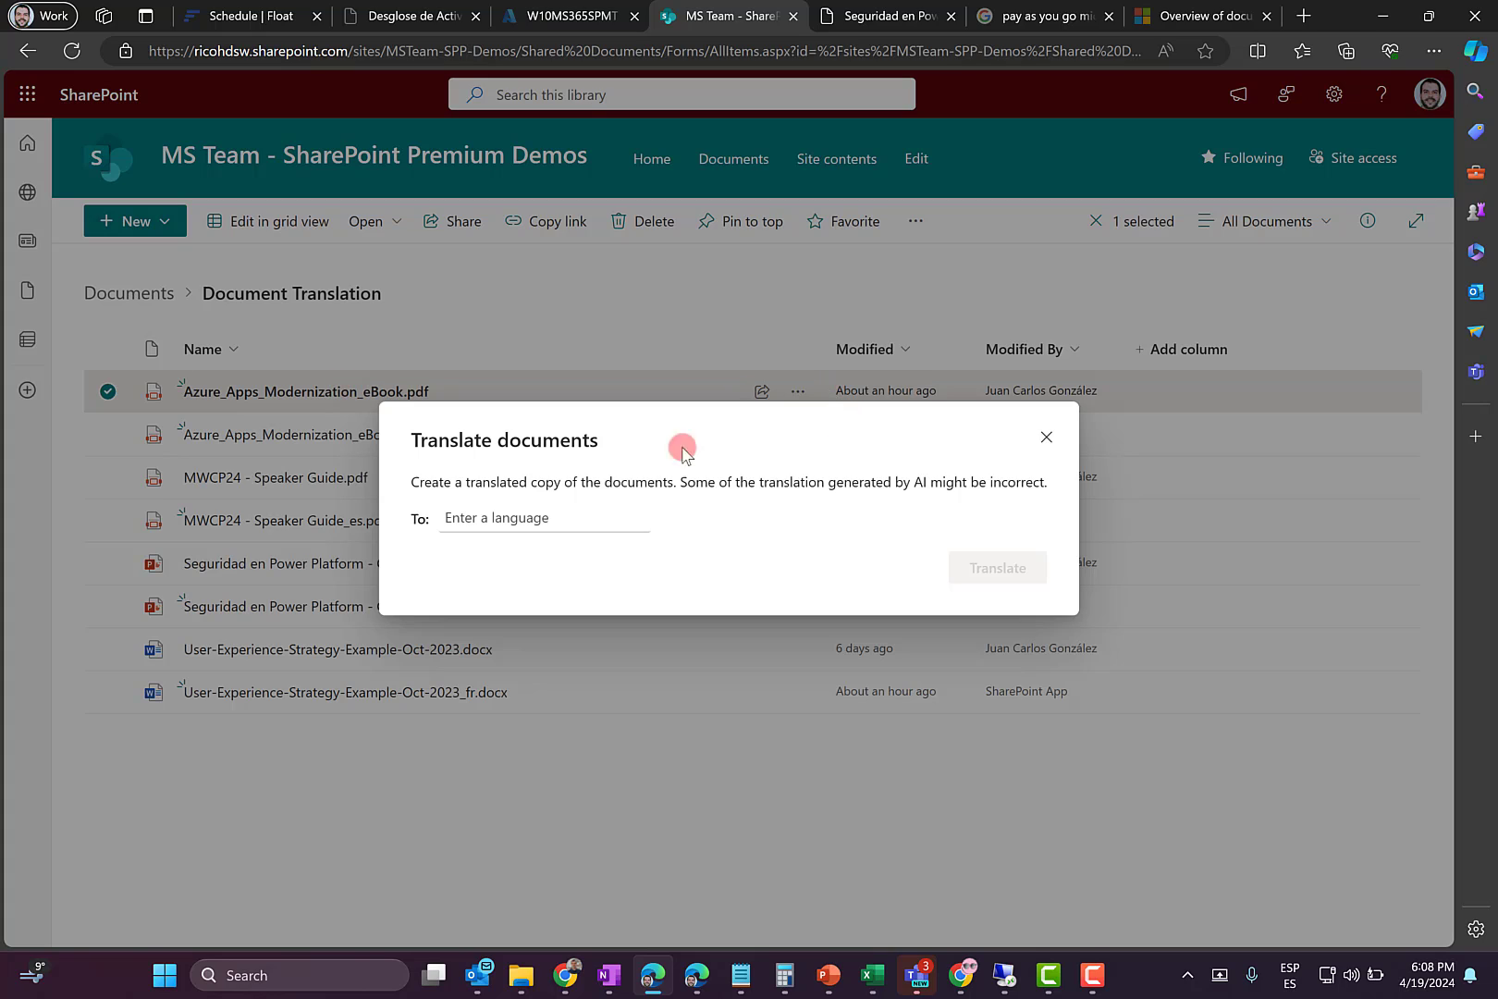
{"action": "left_click", "coordinate": [533, 510]}
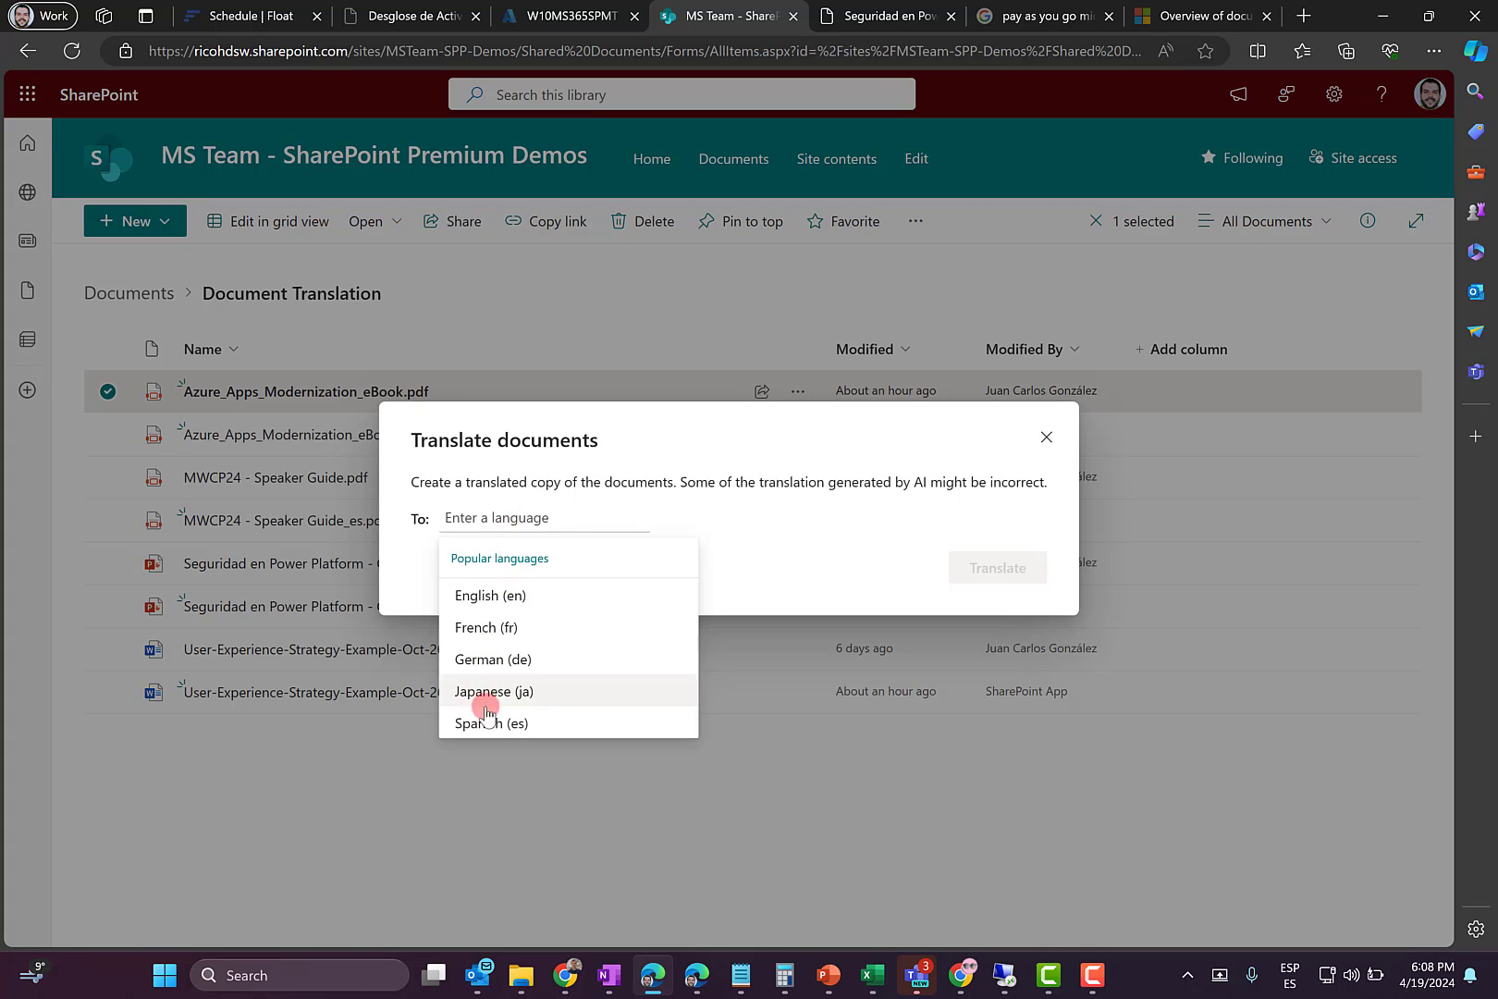
{"action": "type", "text": "Portuguese (Brazil) (pt"}
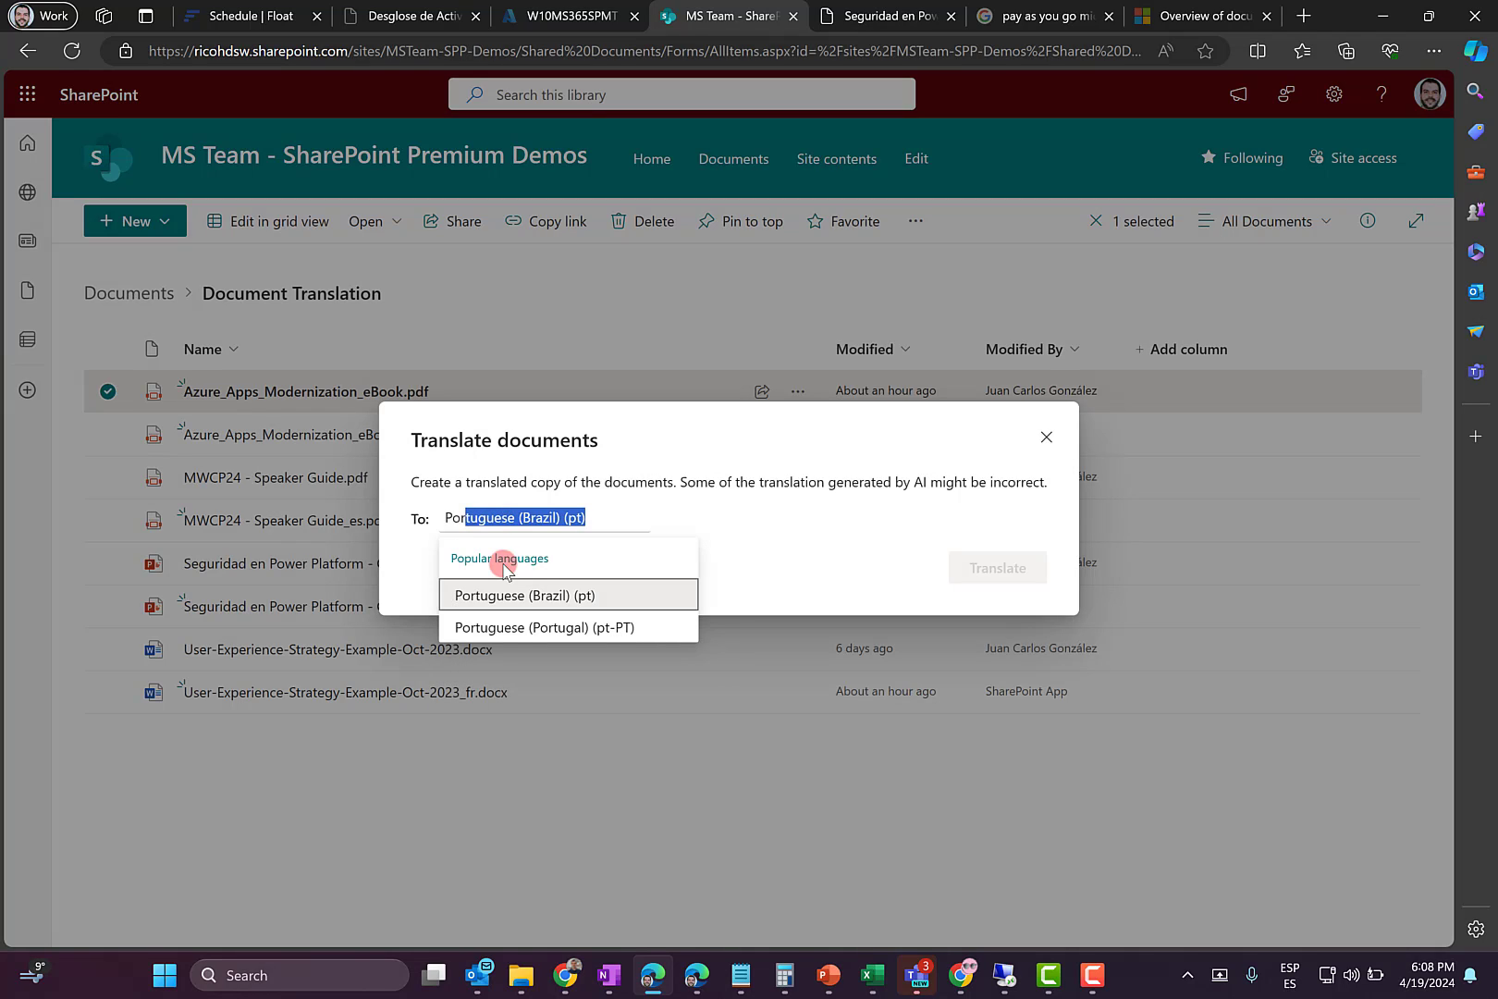
{"action": "left_click", "coordinate": [494, 629]}
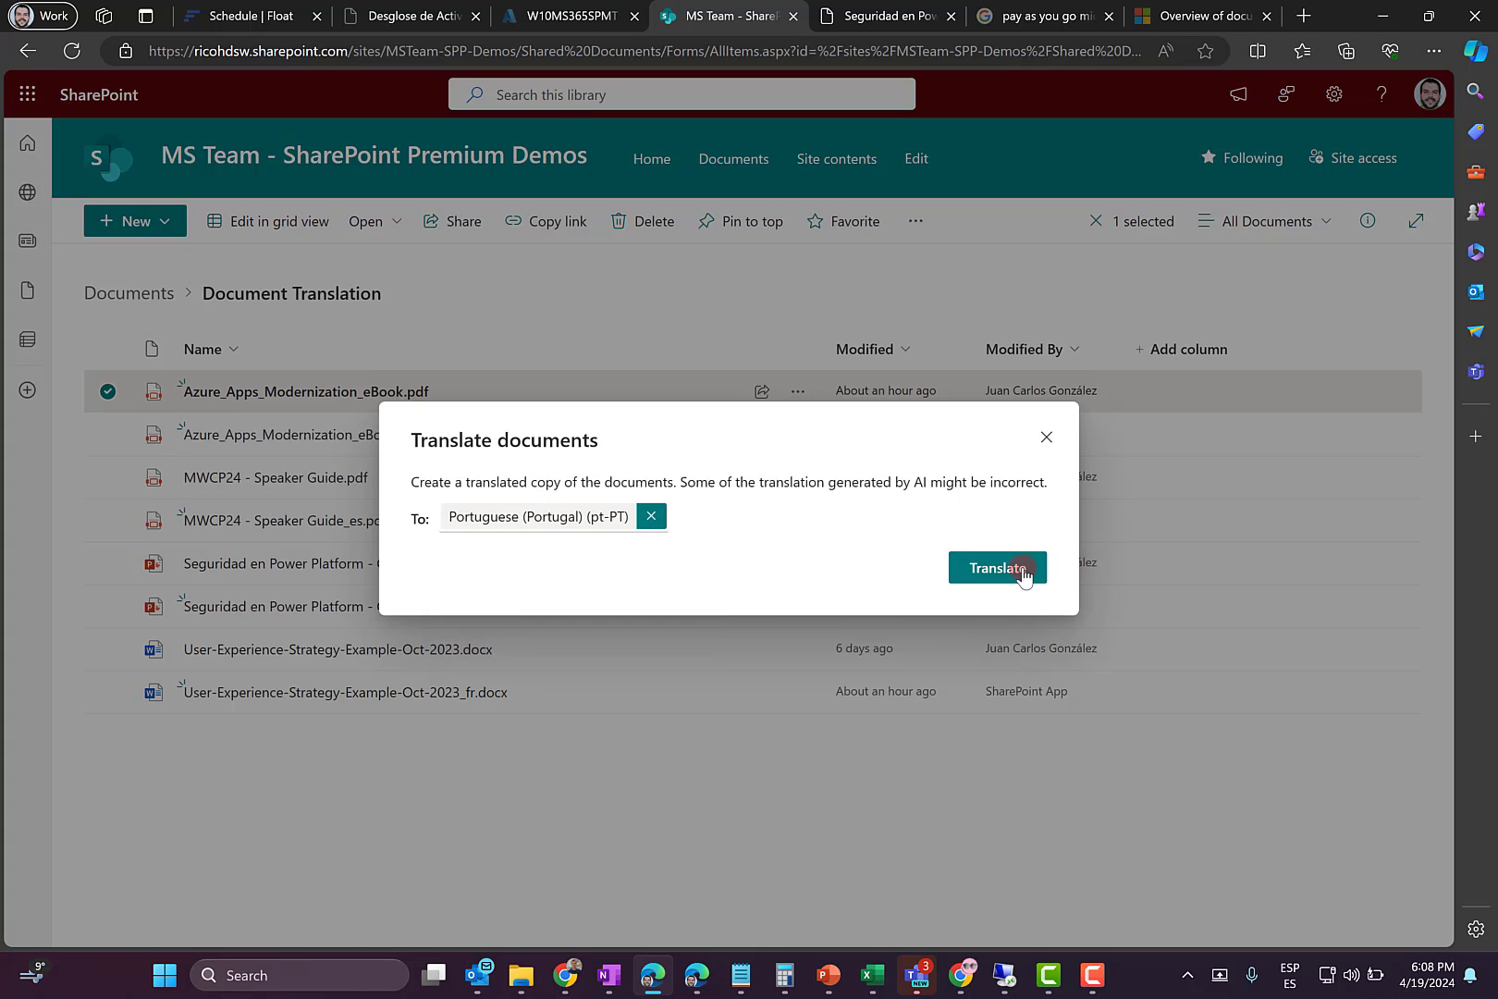
{"action": "left_click", "coordinate": [1003, 571]}
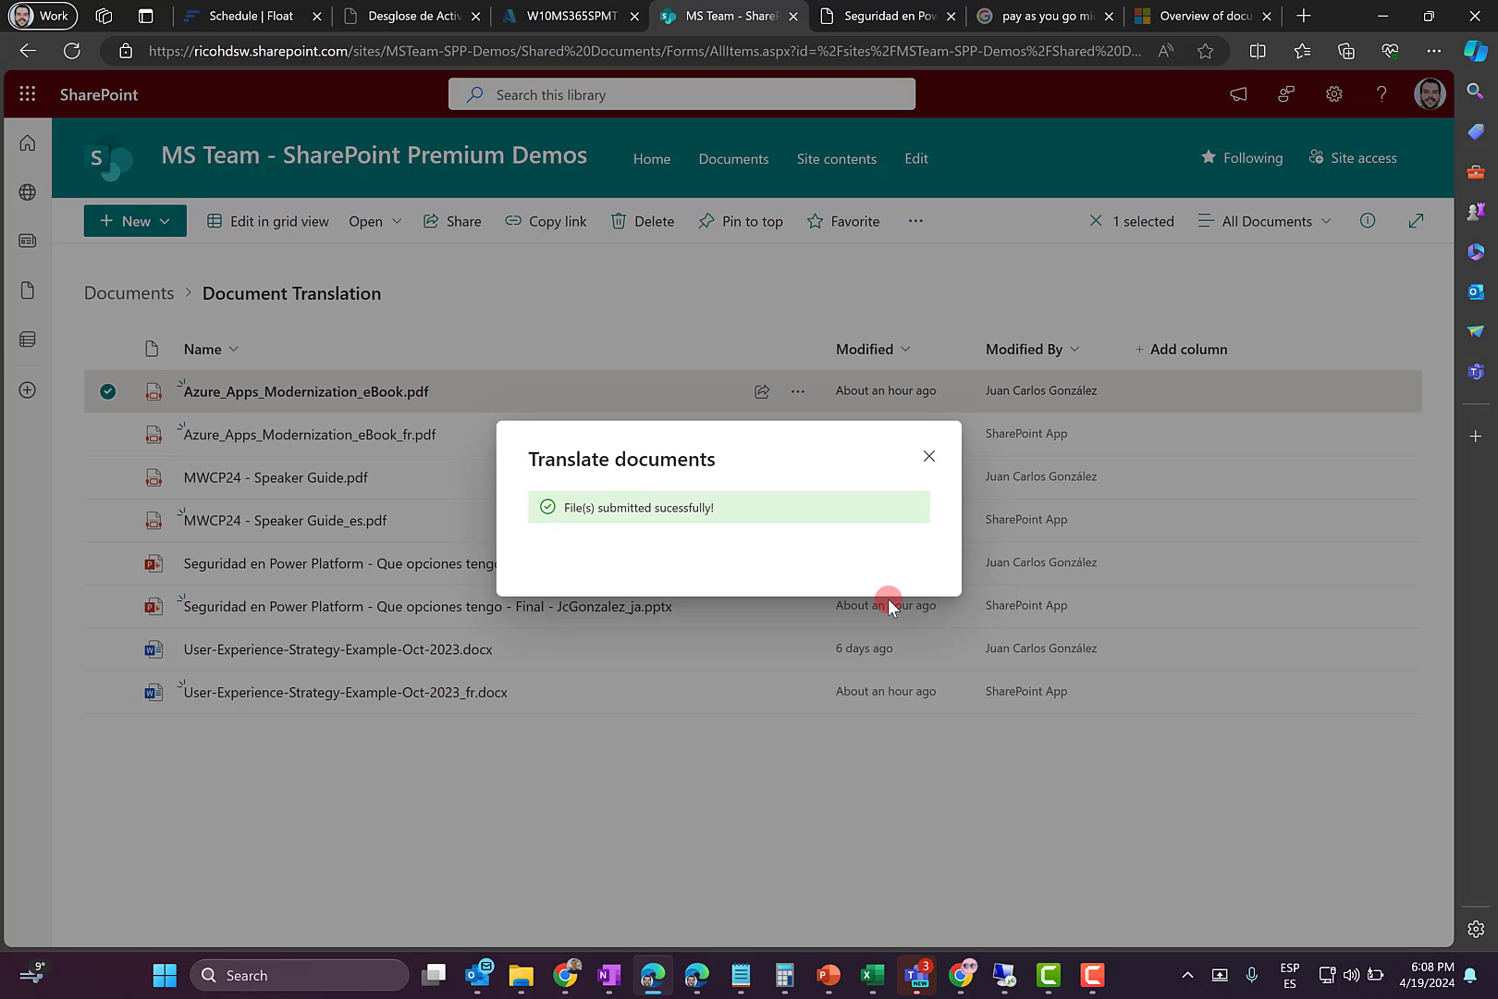
{"action": "left_click", "coordinate": [928, 456]}
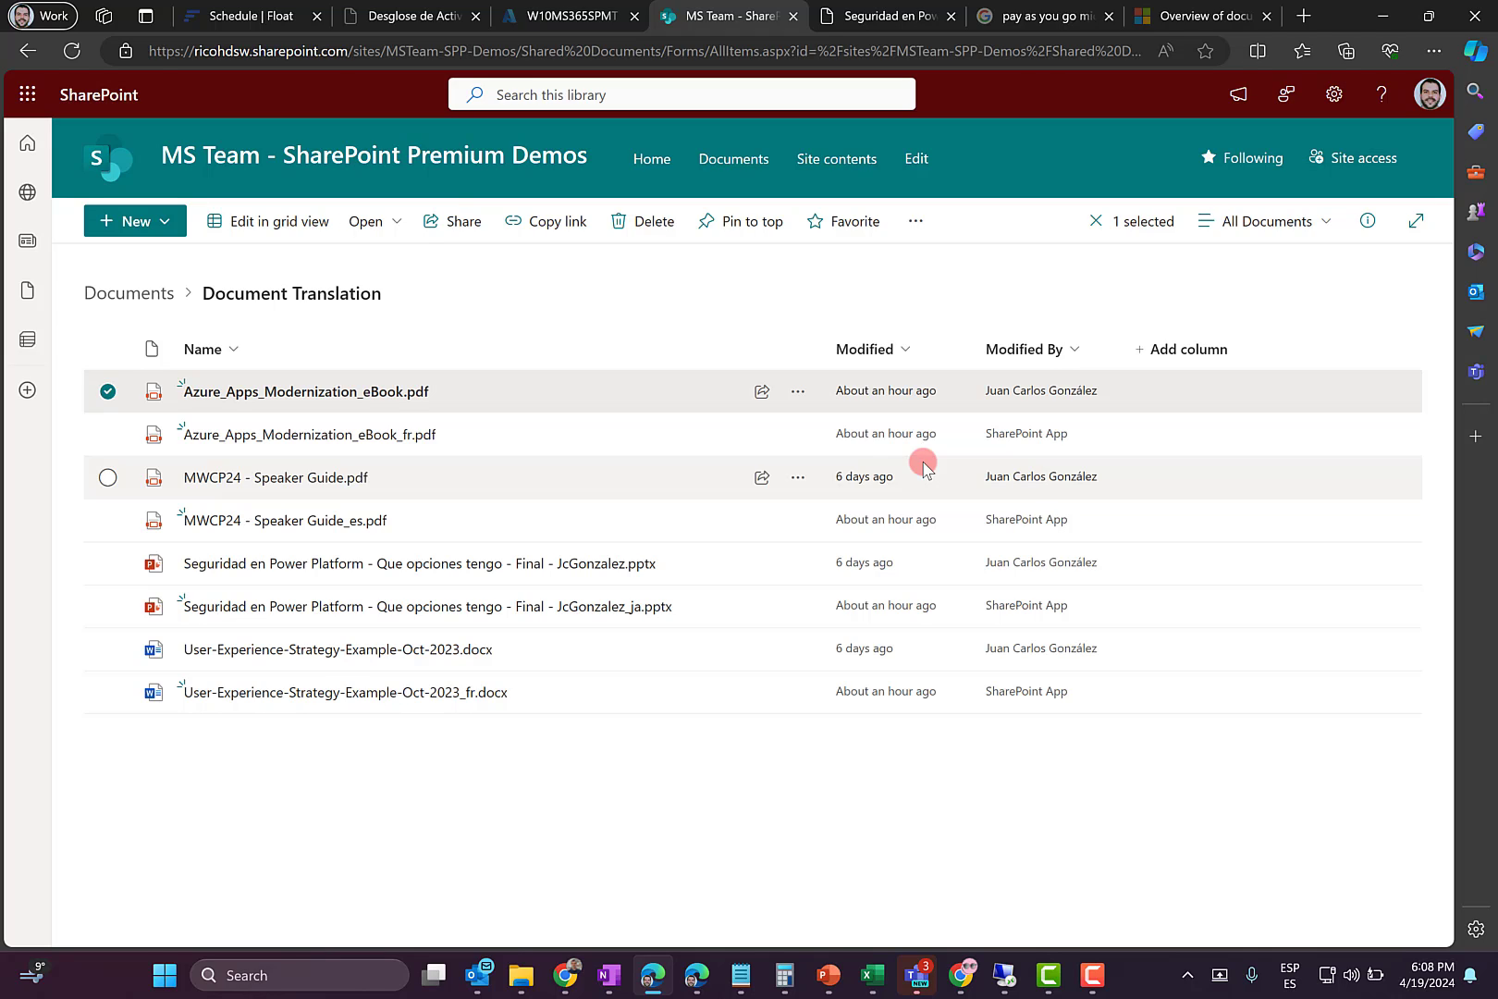
Switch selection to User-Experience-Strategy-Example-Oct-2023.docx and submit its German (de) translation
{"action": "left_click", "coordinate": [108, 391]}
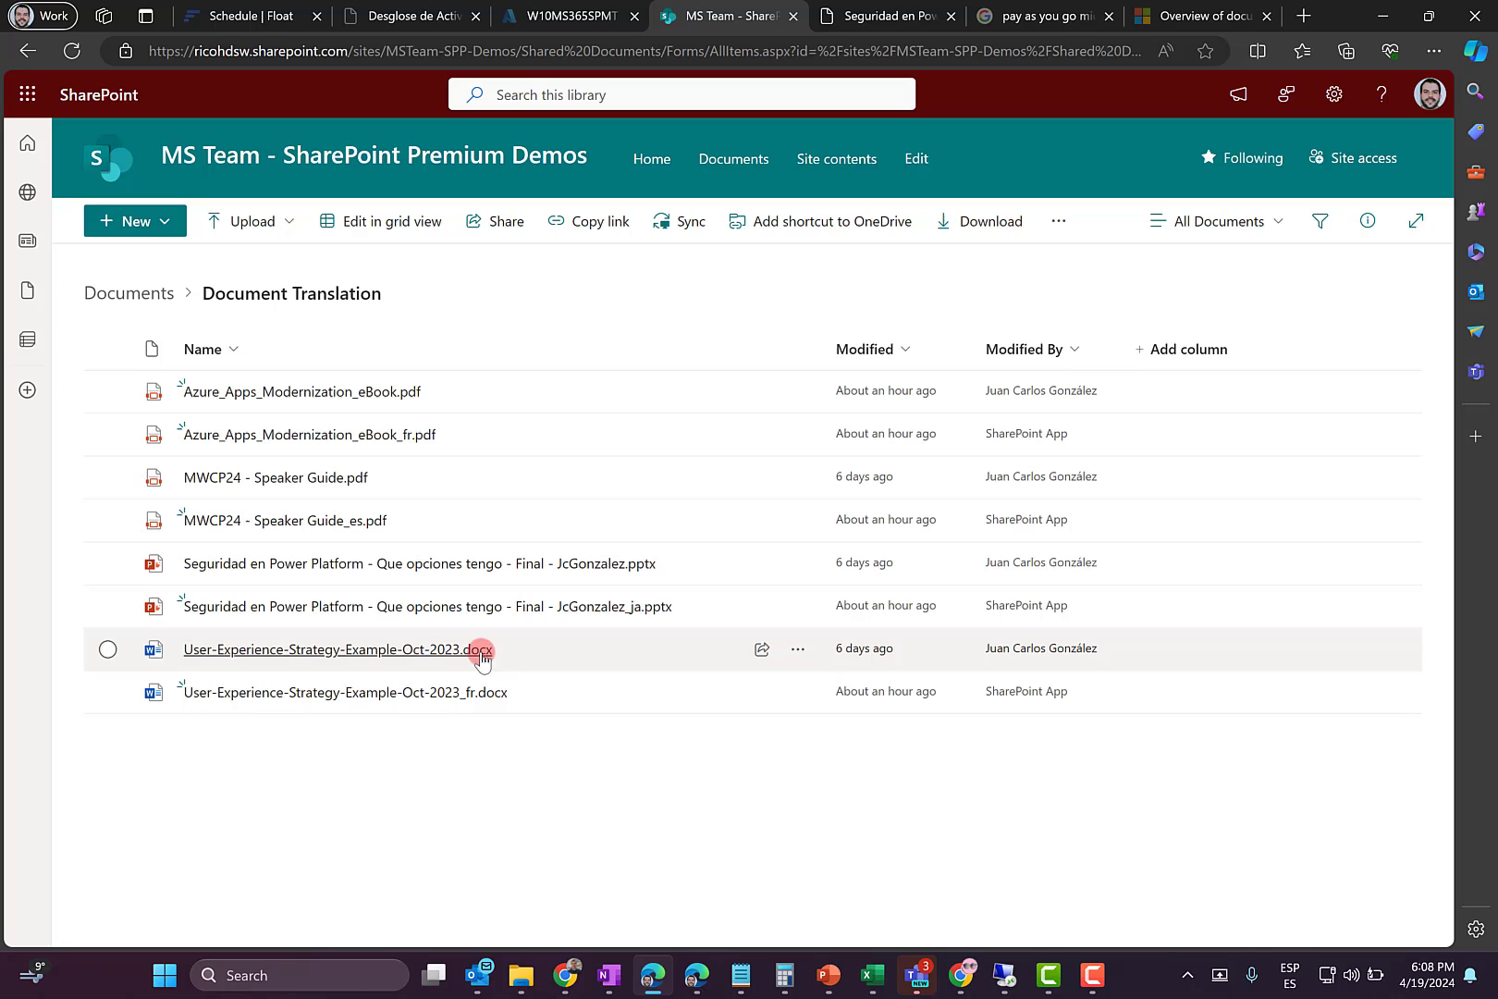
{"action": "mouse_move", "coordinate": [421, 657]}
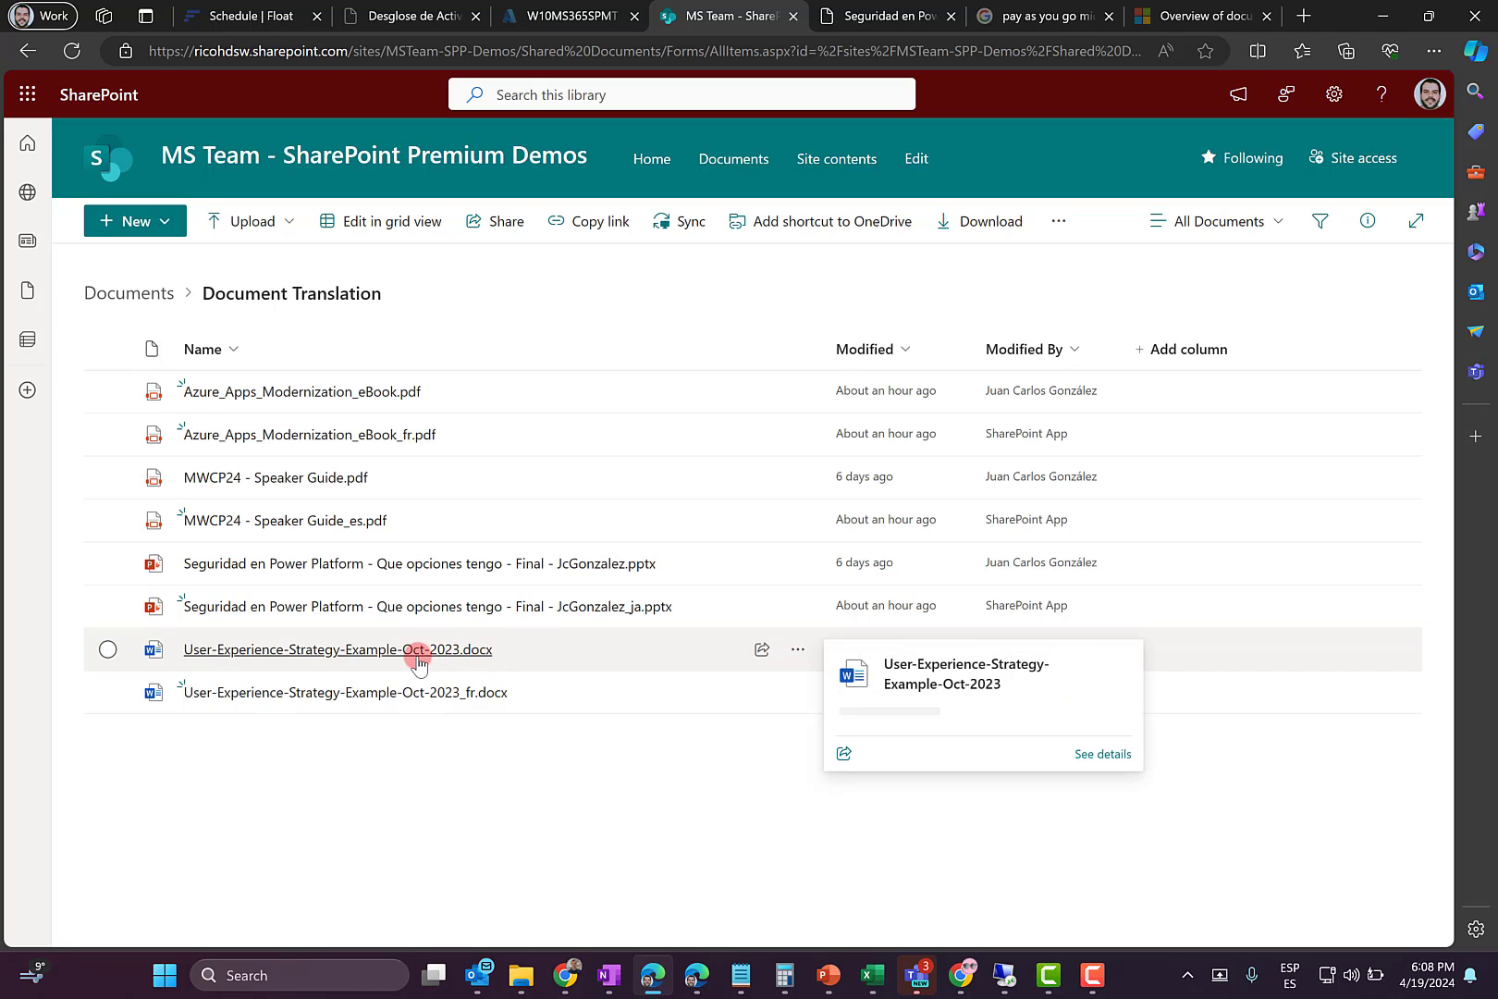
{"action": "left_click", "coordinate": [105, 651]}
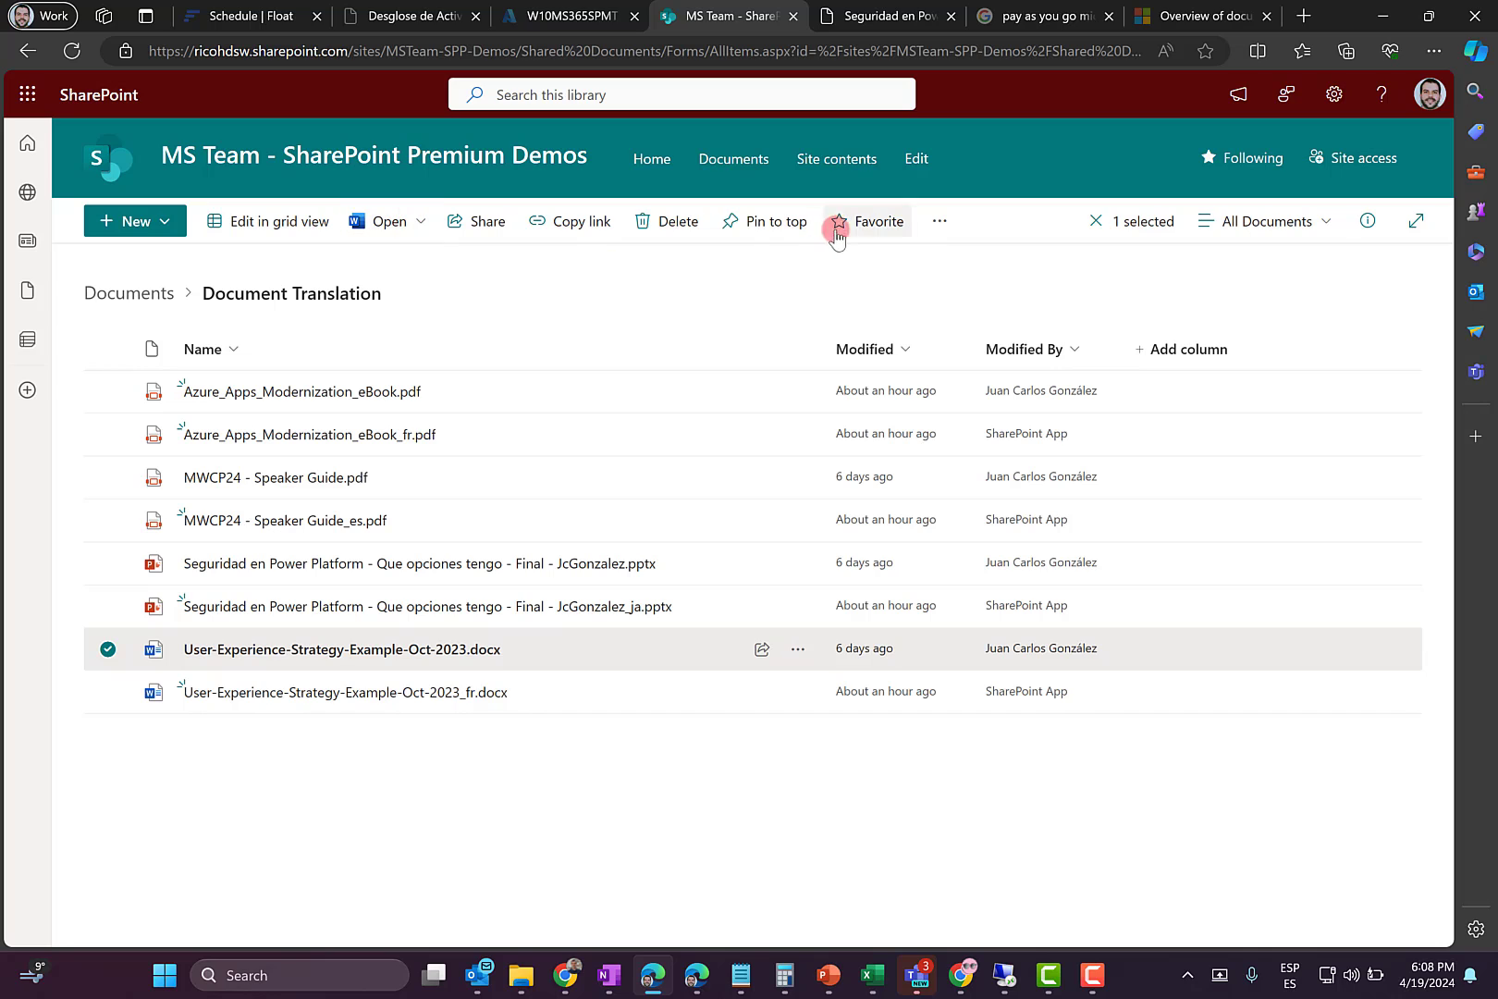
{"action": "left_click", "coordinate": [798, 648]}
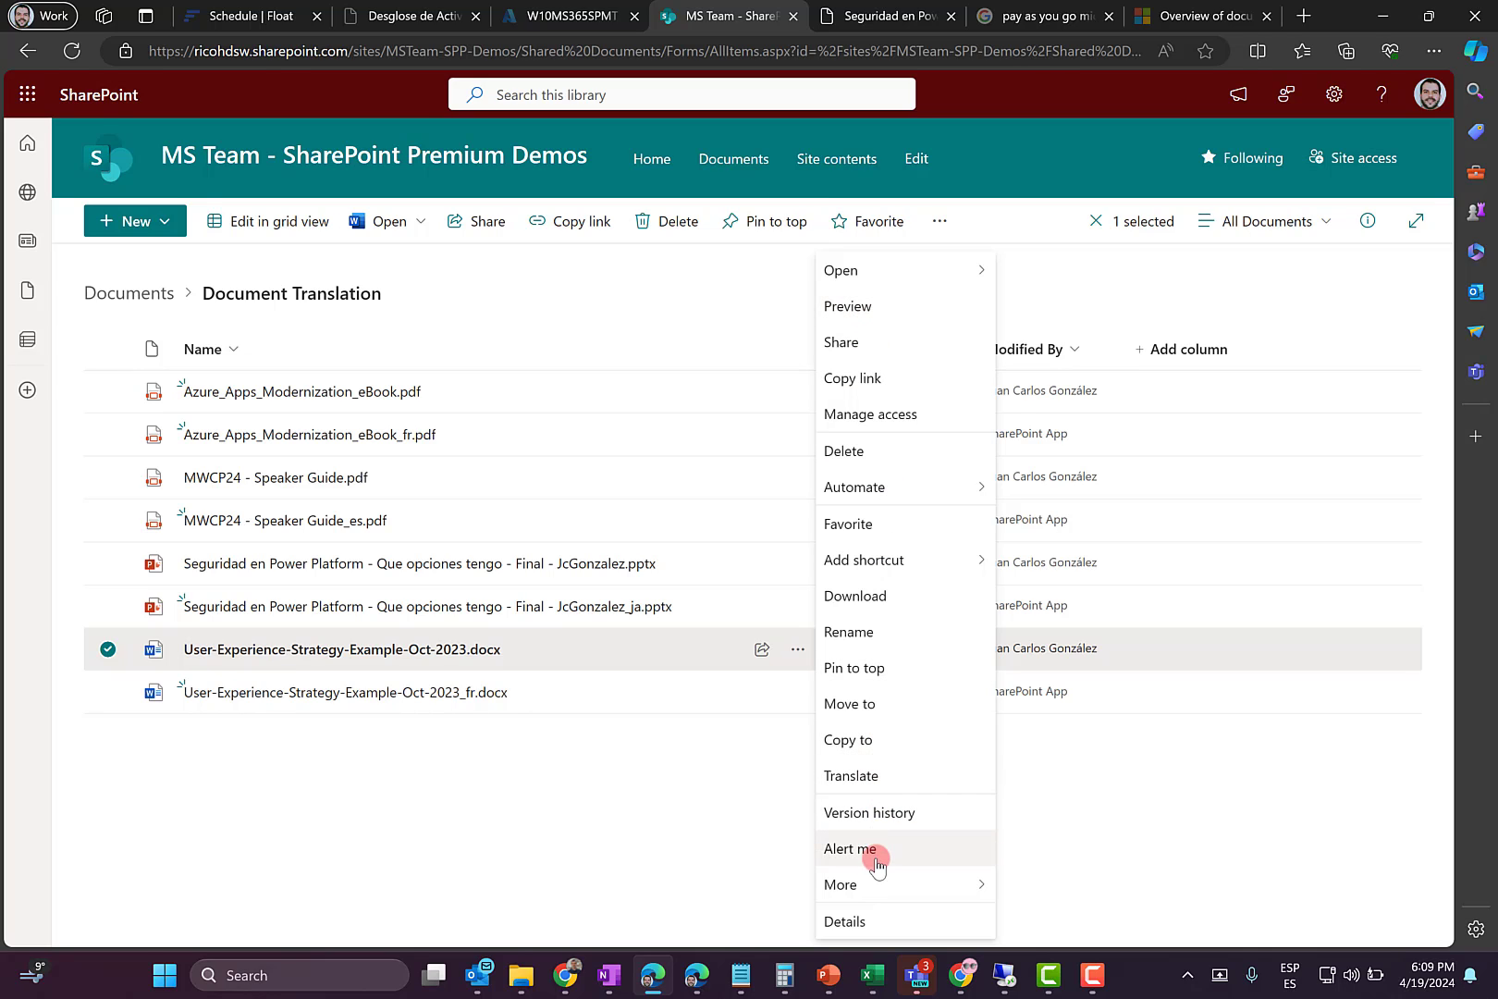
{"action": "left_click", "coordinate": [866, 776]}
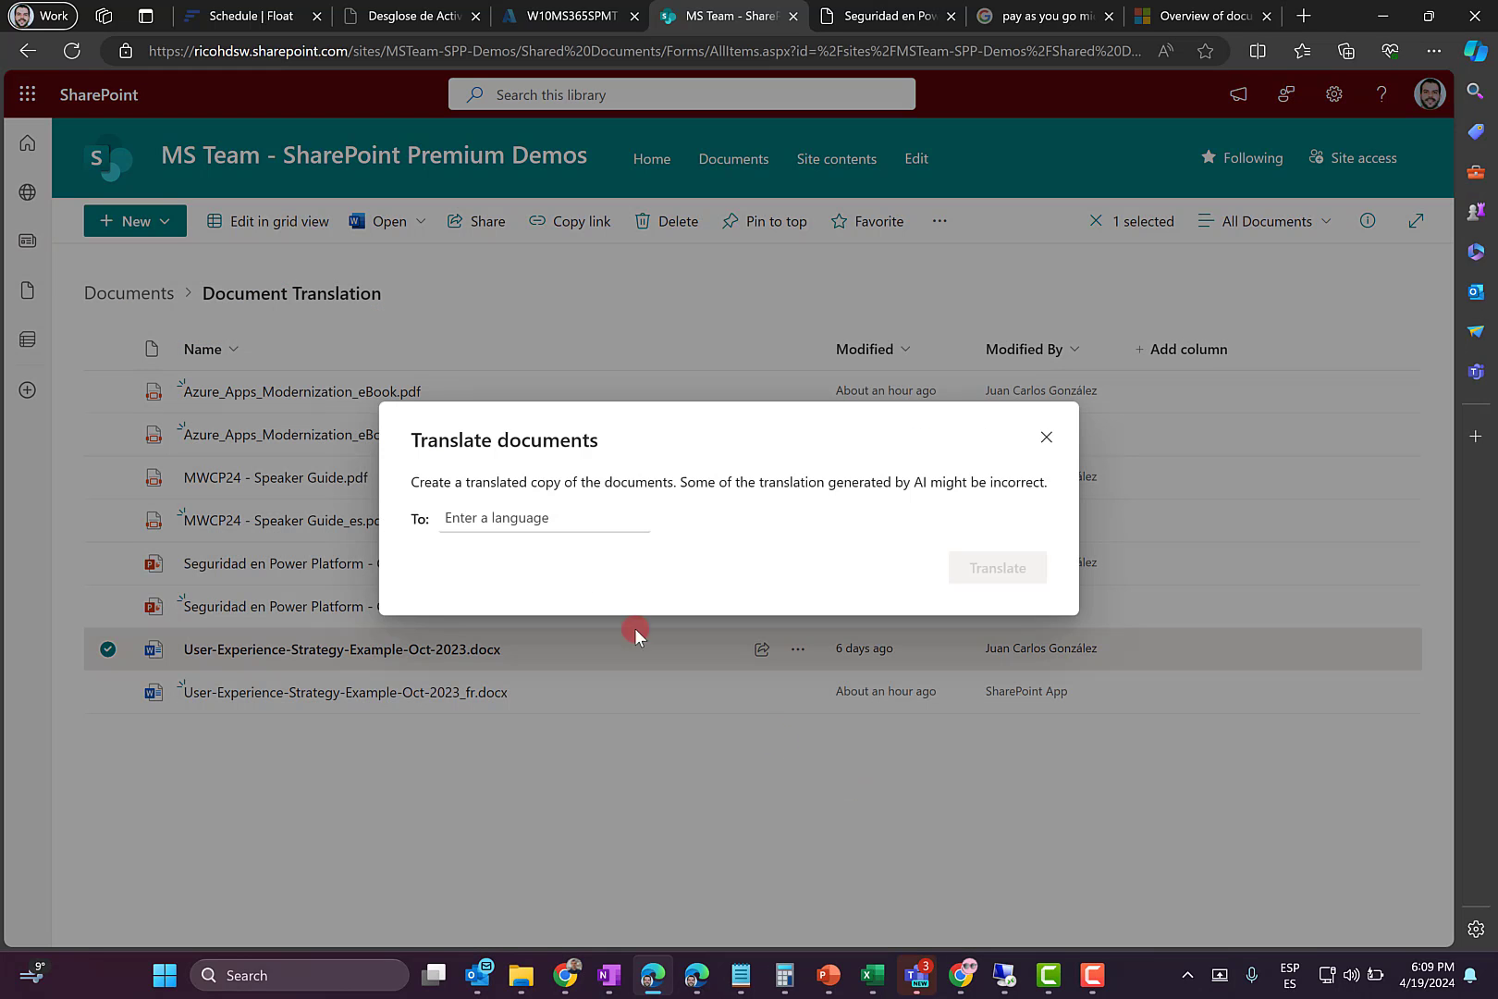
{"action": "left_click", "coordinate": [552, 518]}
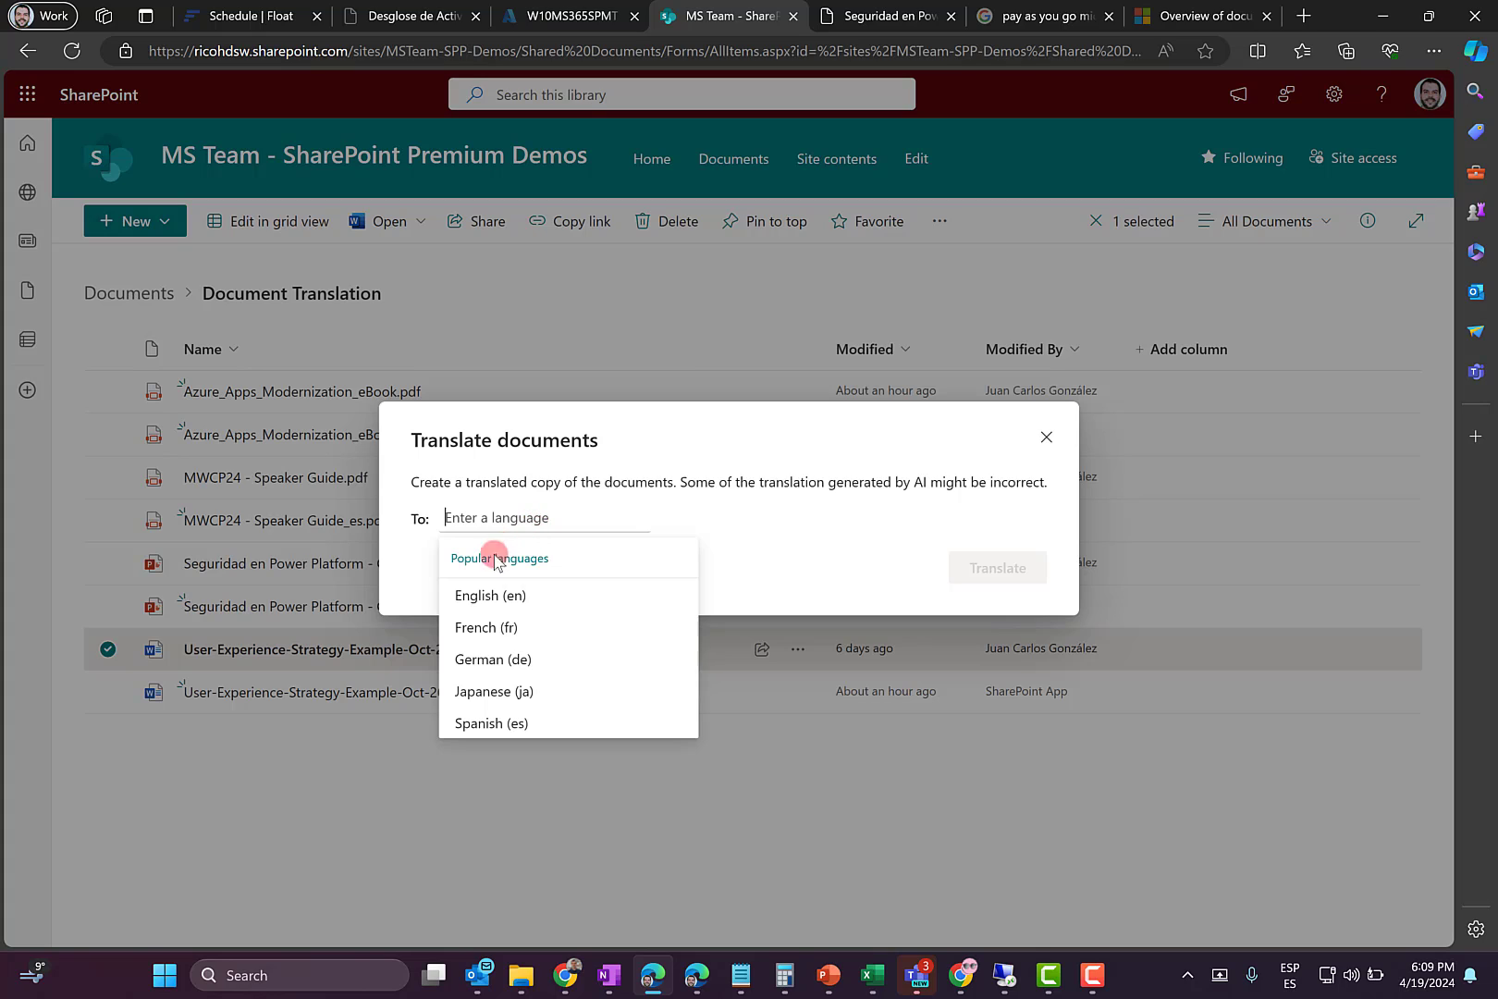
{"action": "left_click", "coordinate": [497, 660]}
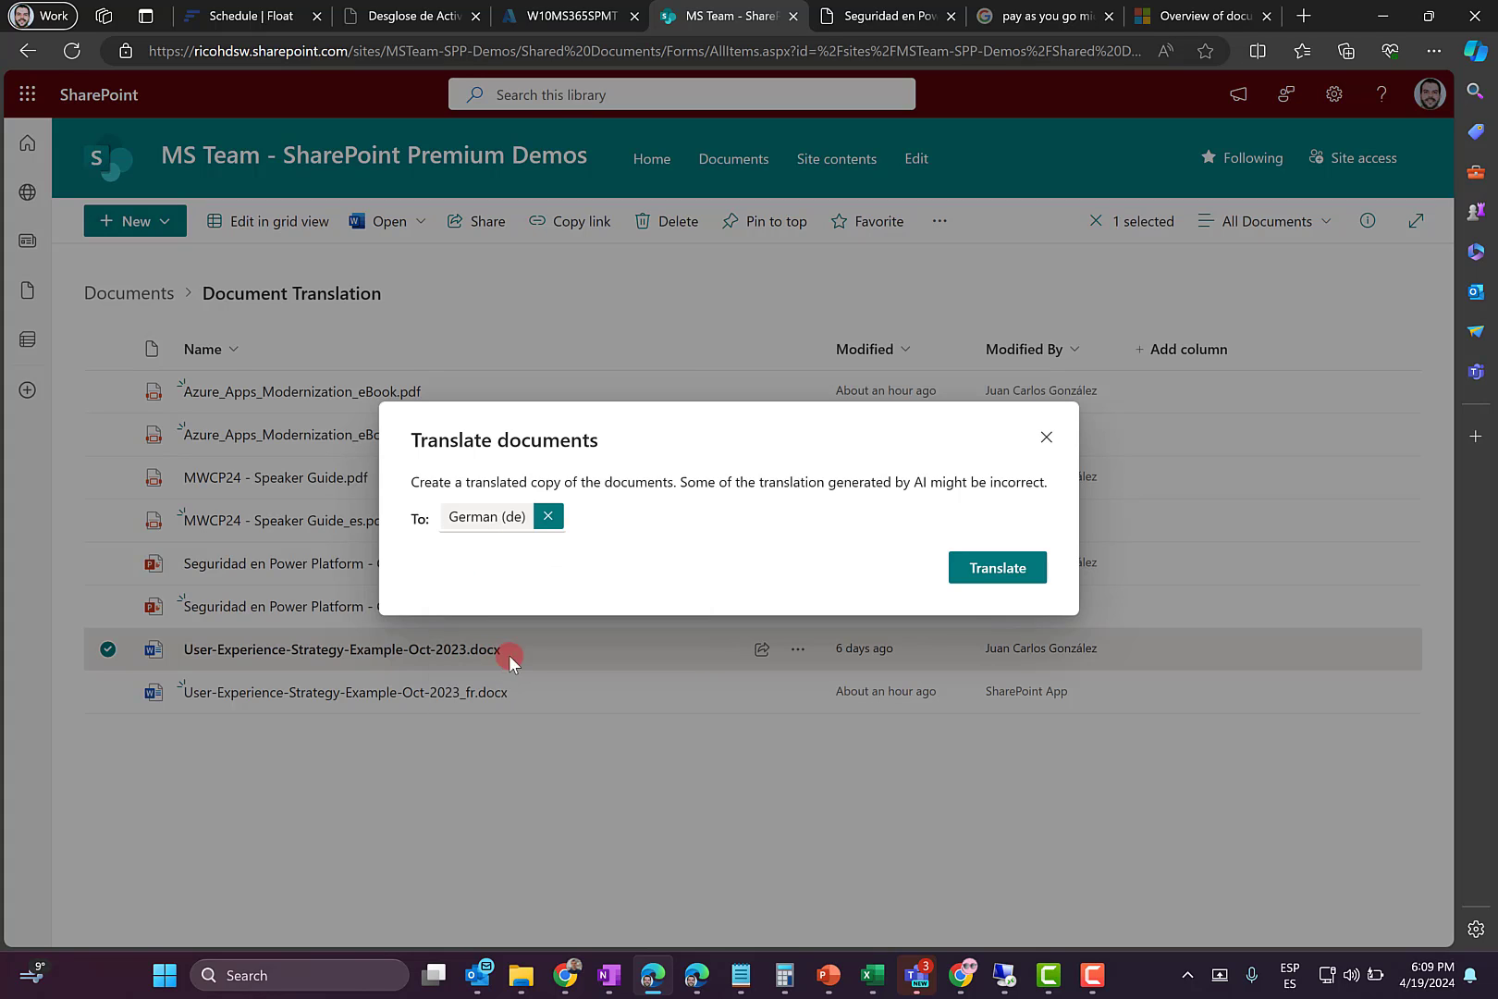
{"action": "left_click", "coordinate": [1005, 568]}
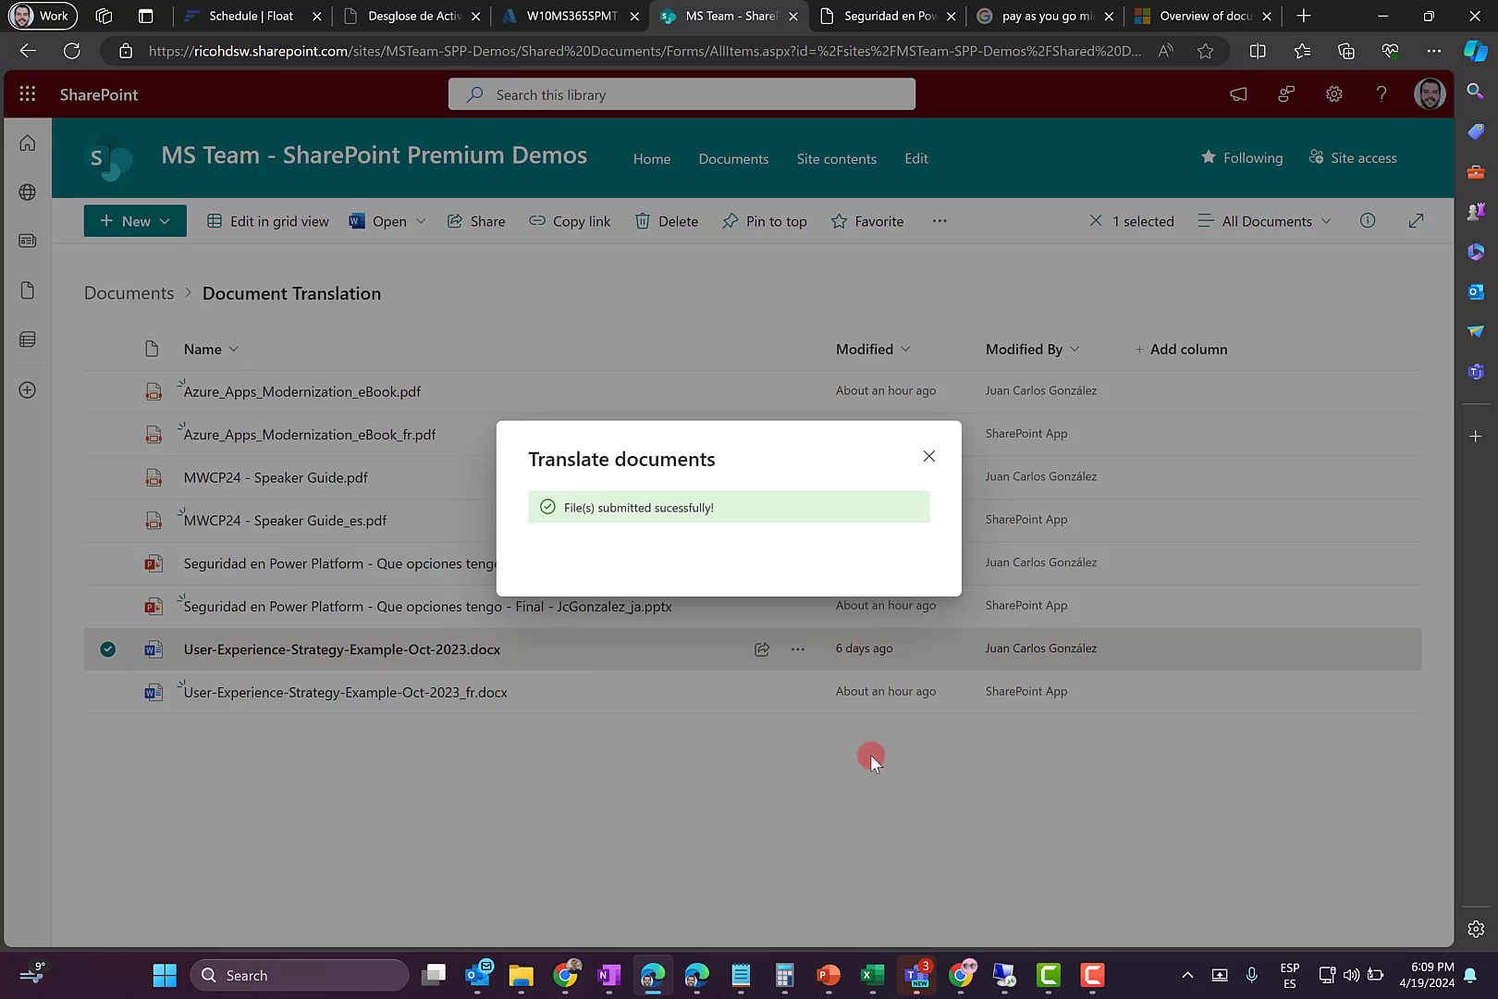
{"action": "left_click", "coordinate": [101, 695]}
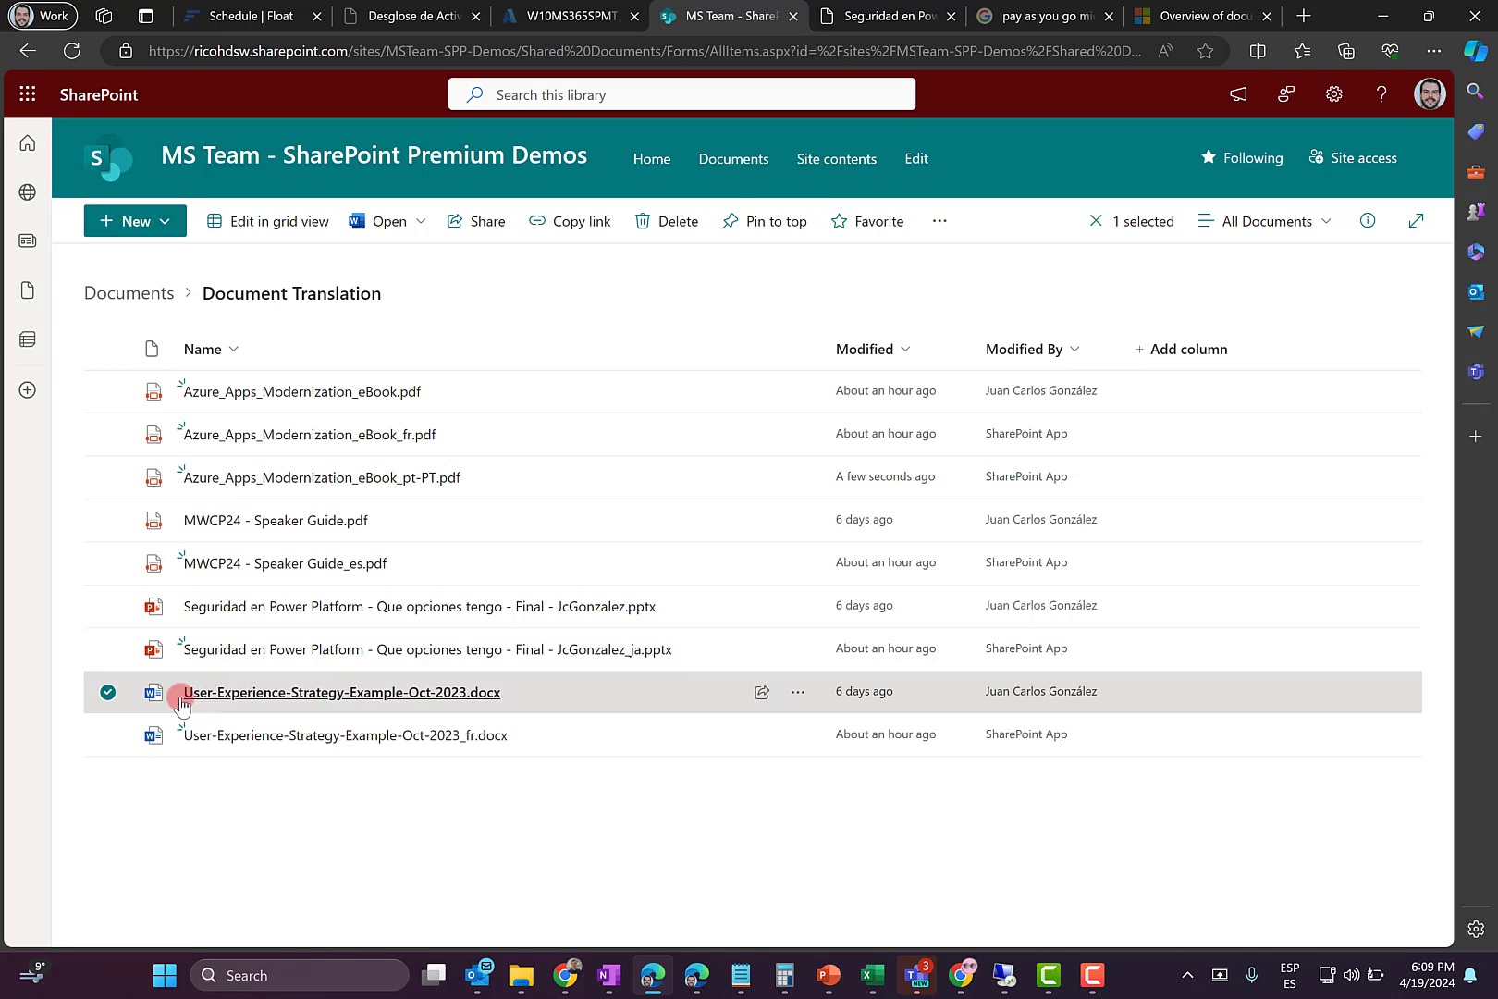
Deselect the docx and open the library's Manage rules list under Automate > Rules
{"action": "left_click", "coordinate": [107, 692]}
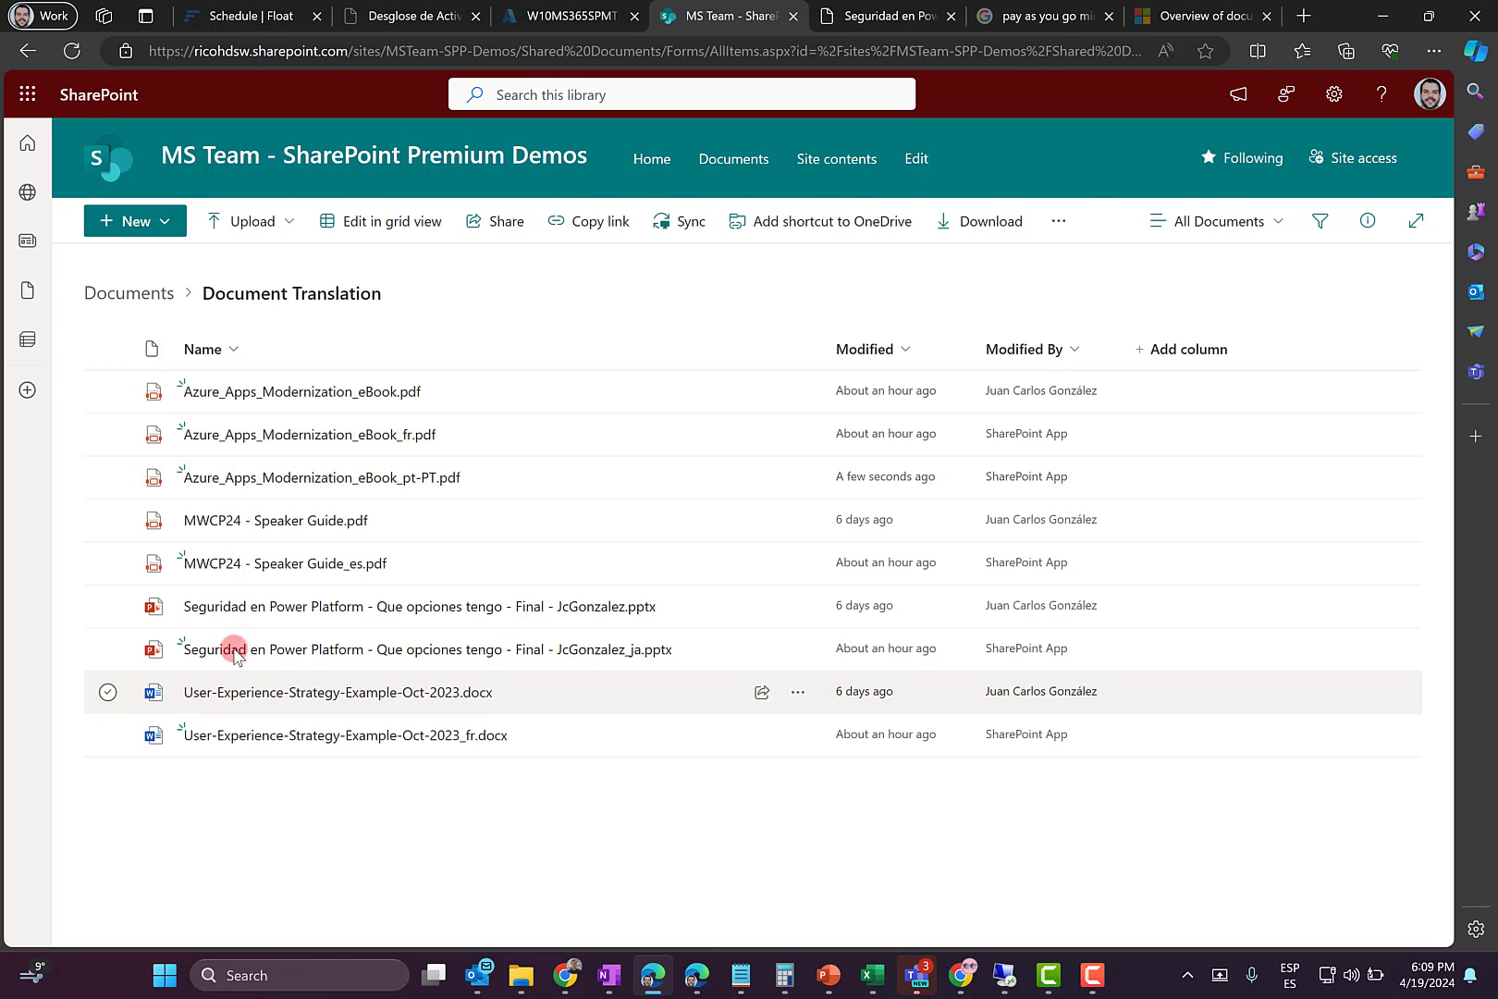
{"action": "left_click", "coordinate": [1057, 222]}
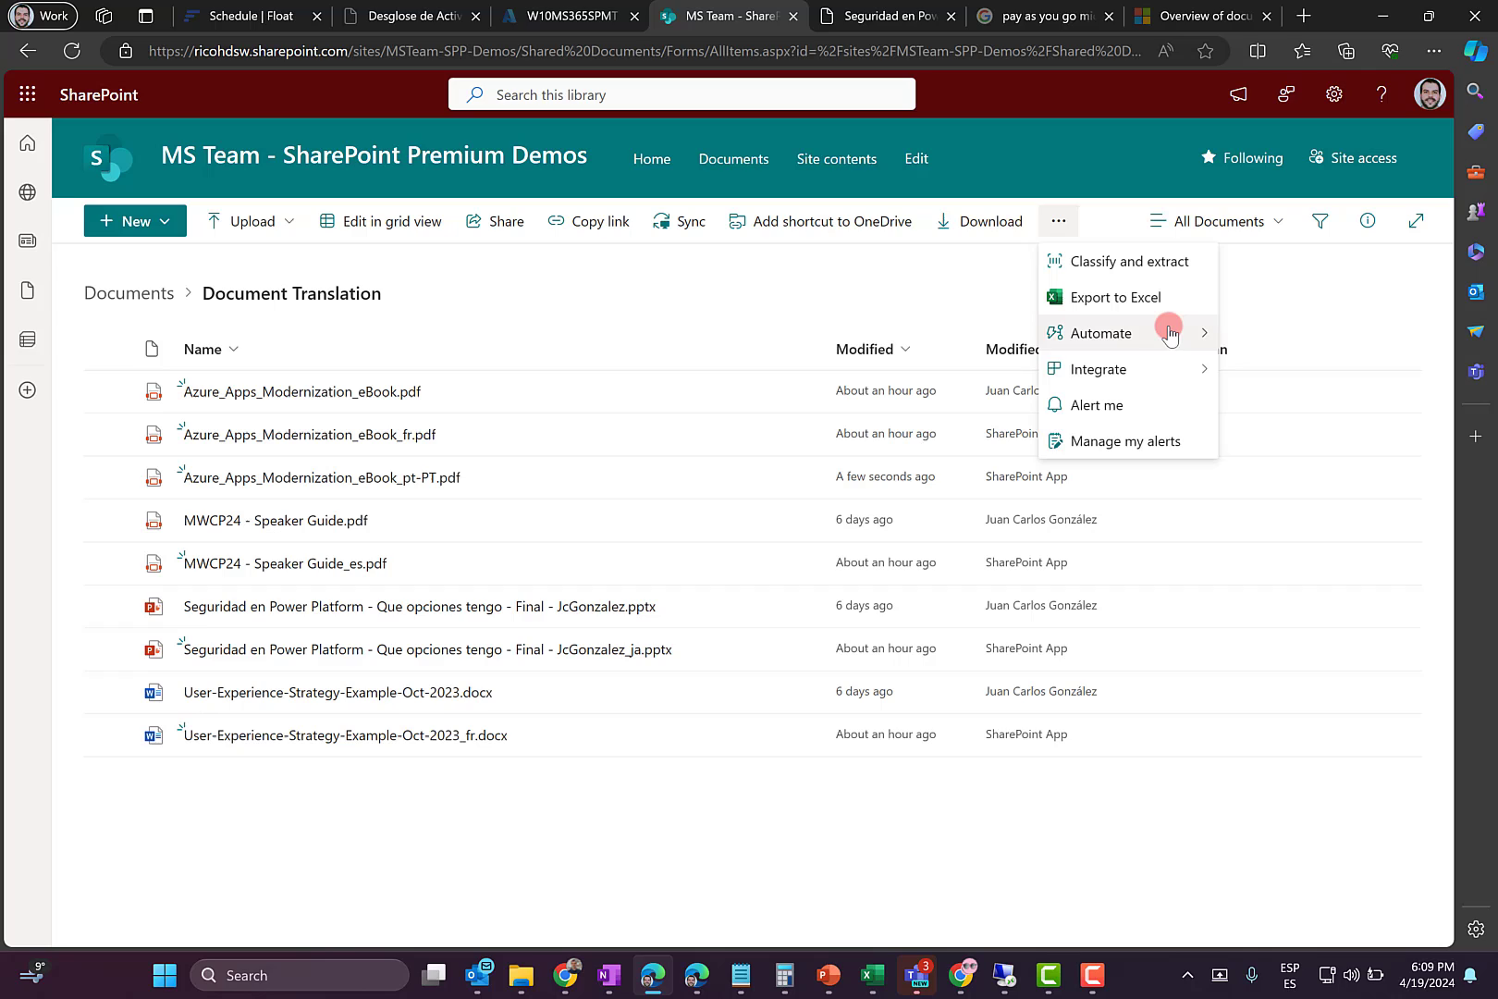
{"action": "mouse_move", "coordinate": [1170, 331]}
{"action": "mouse_move", "coordinate": [1267, 335]}
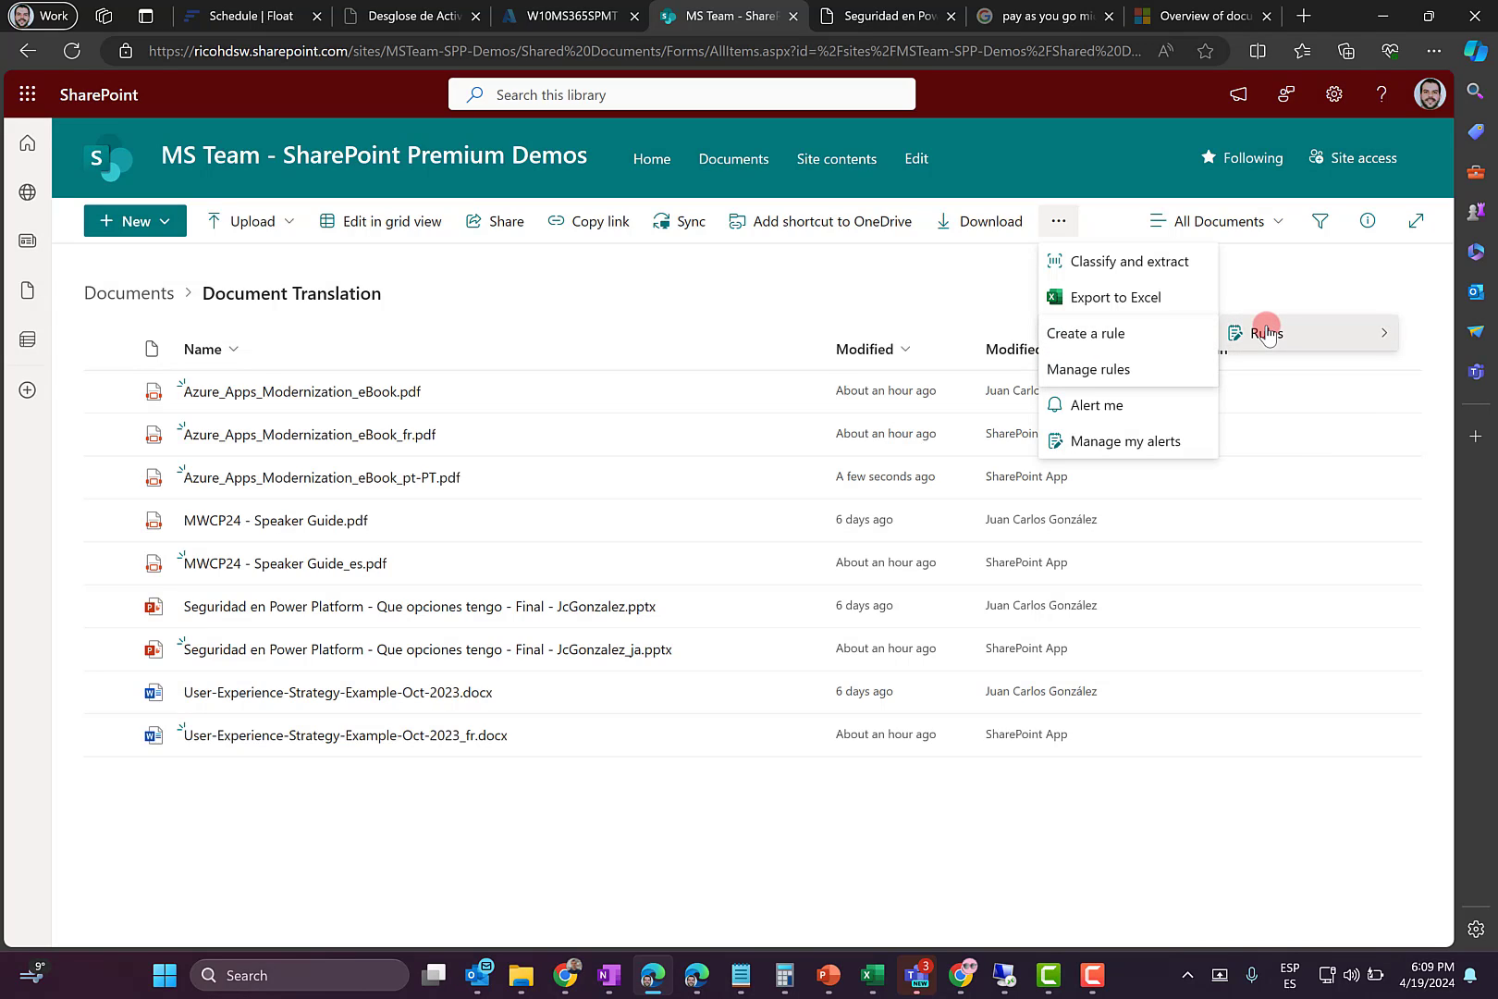
{"action": "left_click", "coordinate": [1126, 370]}
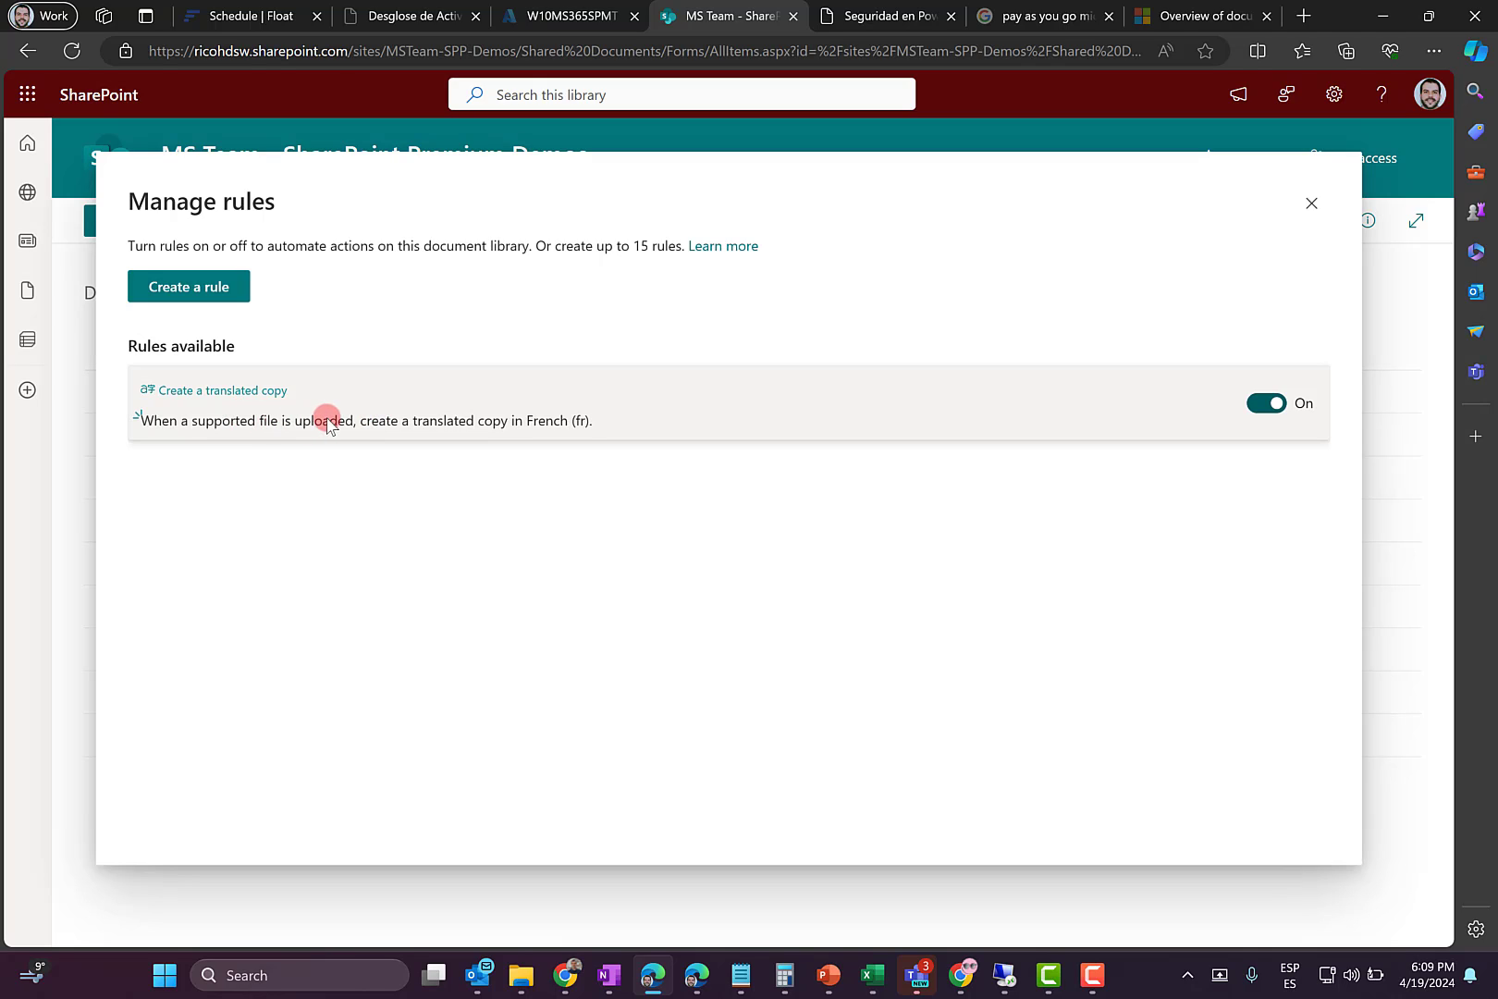
Change the translated-copy rule's target language from French to Italian (it) and save it
{"action": "left_click", "coordinate": [246, 390]}
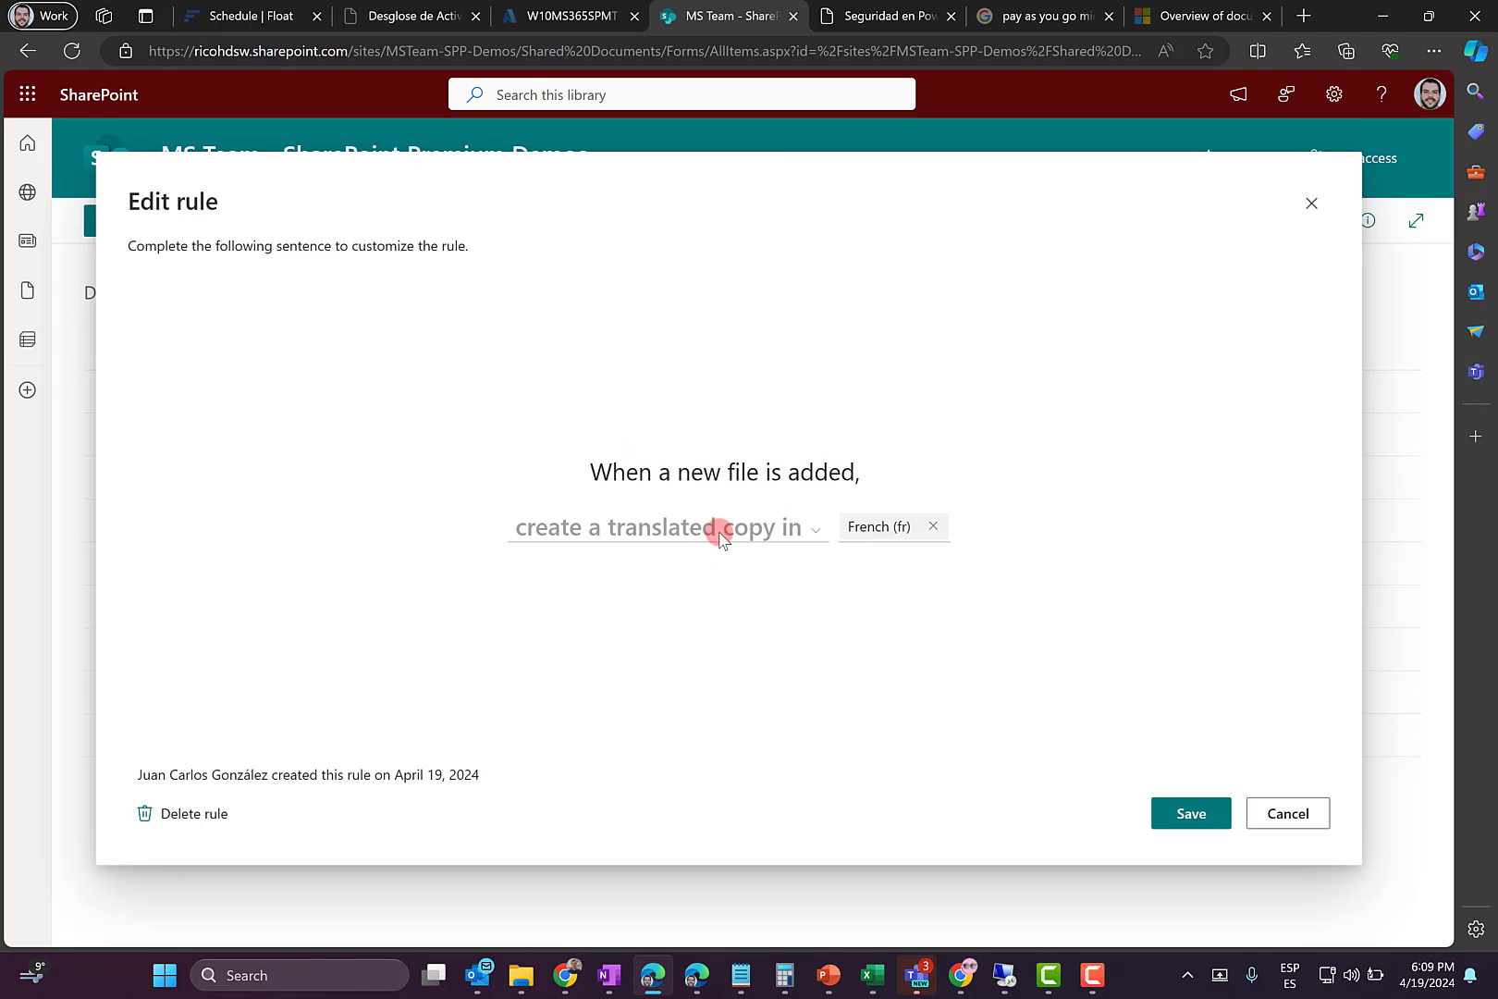
{"action": "left_click", "coordinate": [935, 526]}
{"action": "type", "text": "Italian (it"}
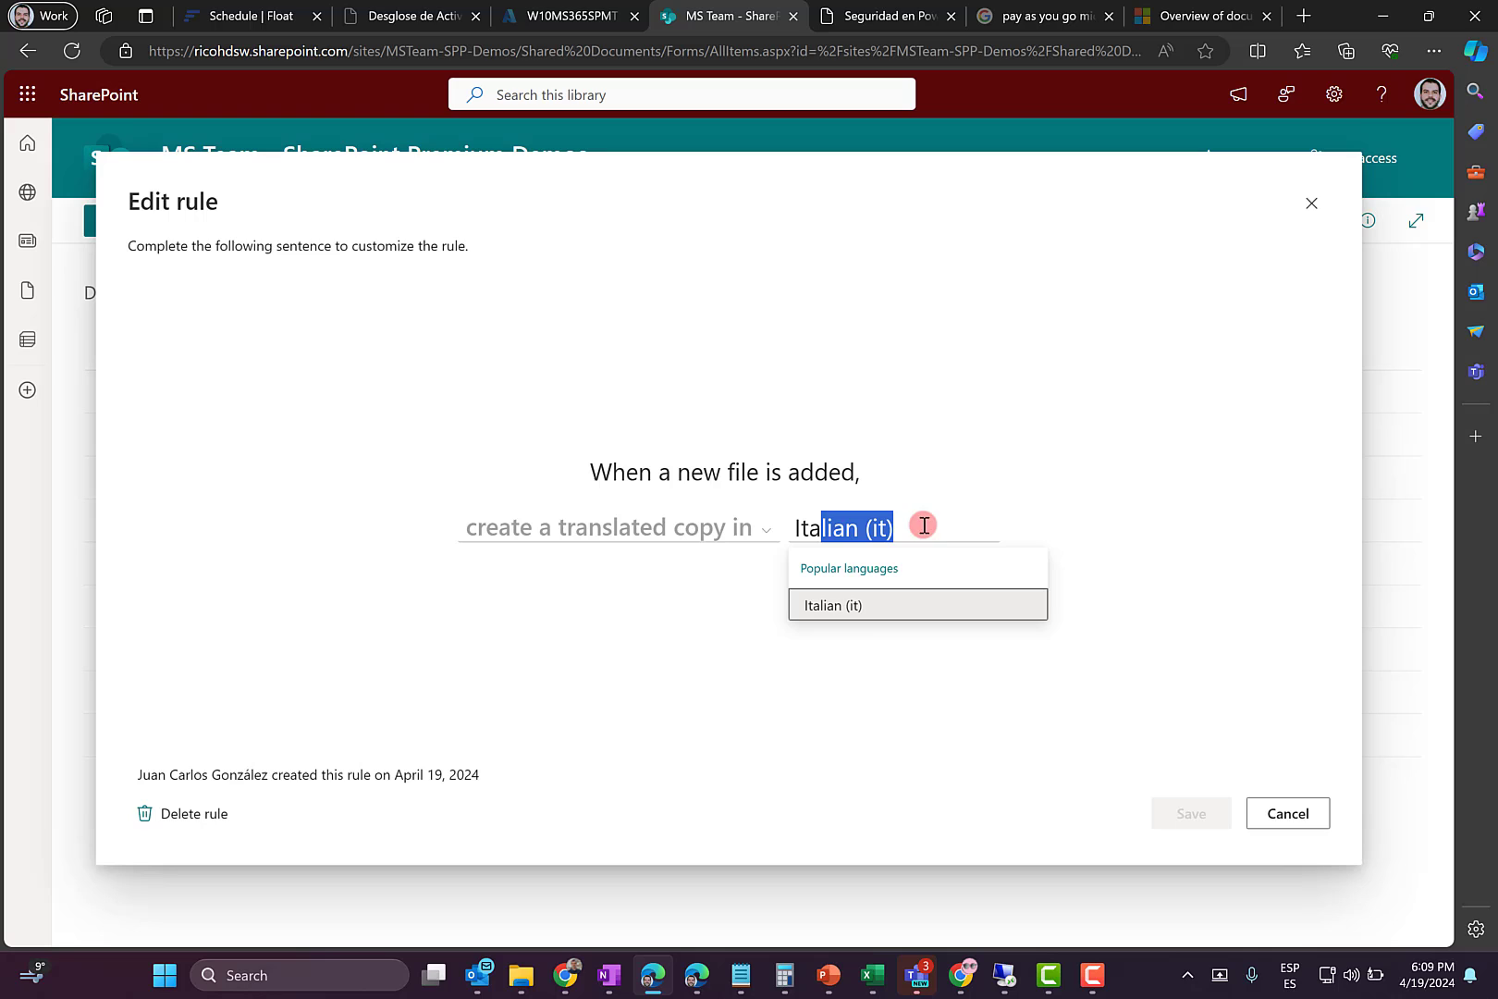
{"action": "left_click", "coordinate": [863, 606]}
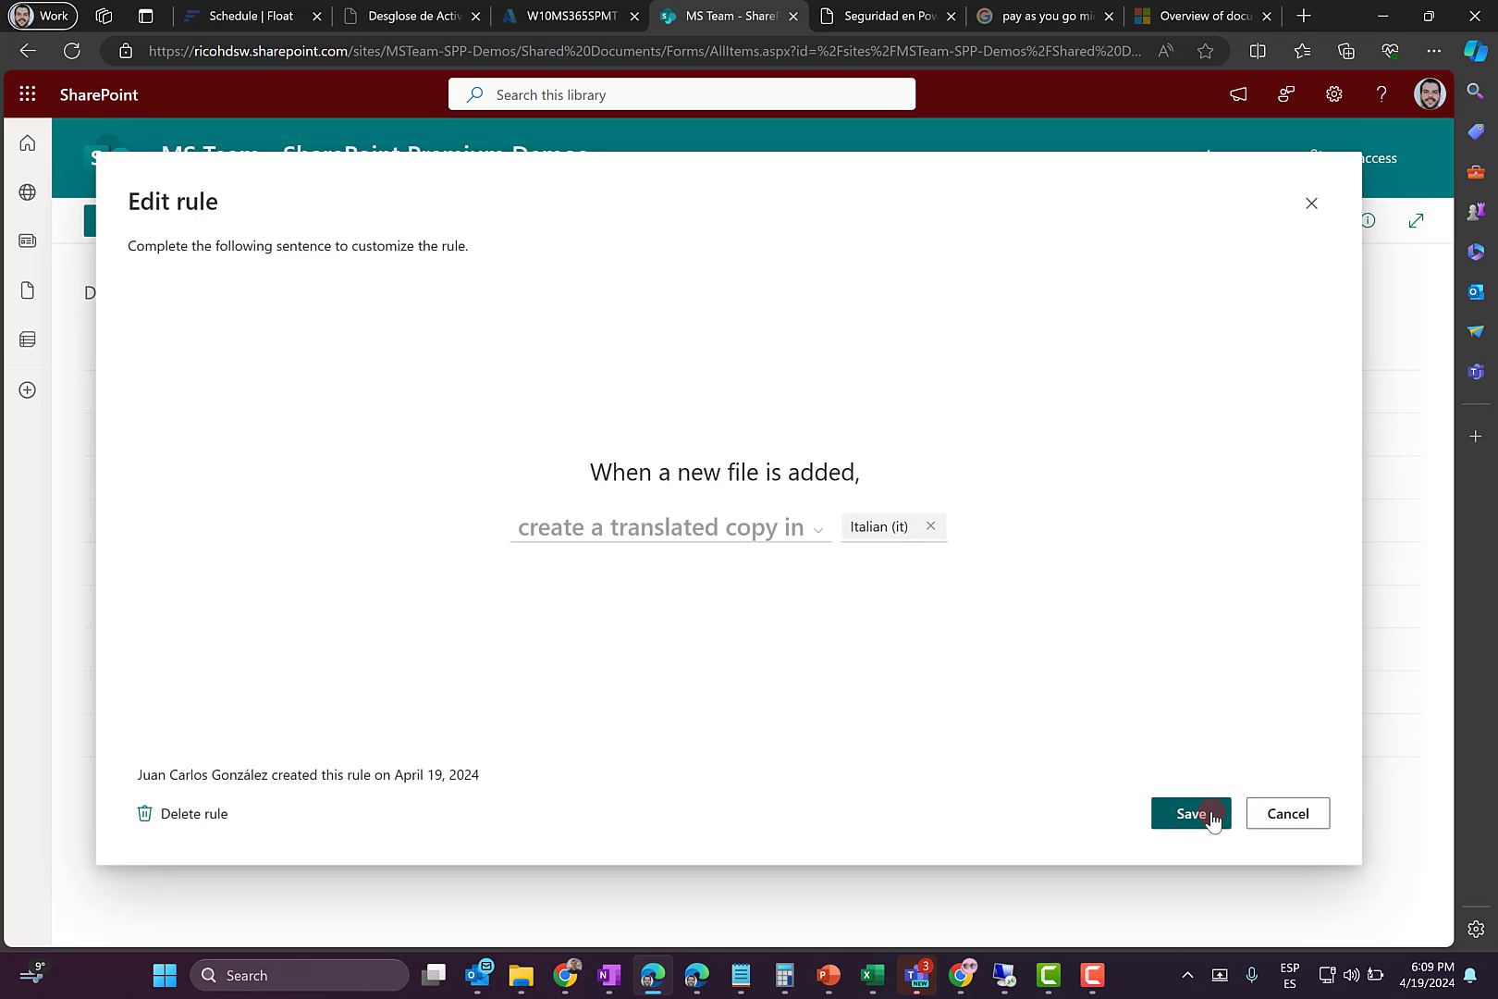
{"action": "left_click", "coordinate": [1193, 814]}
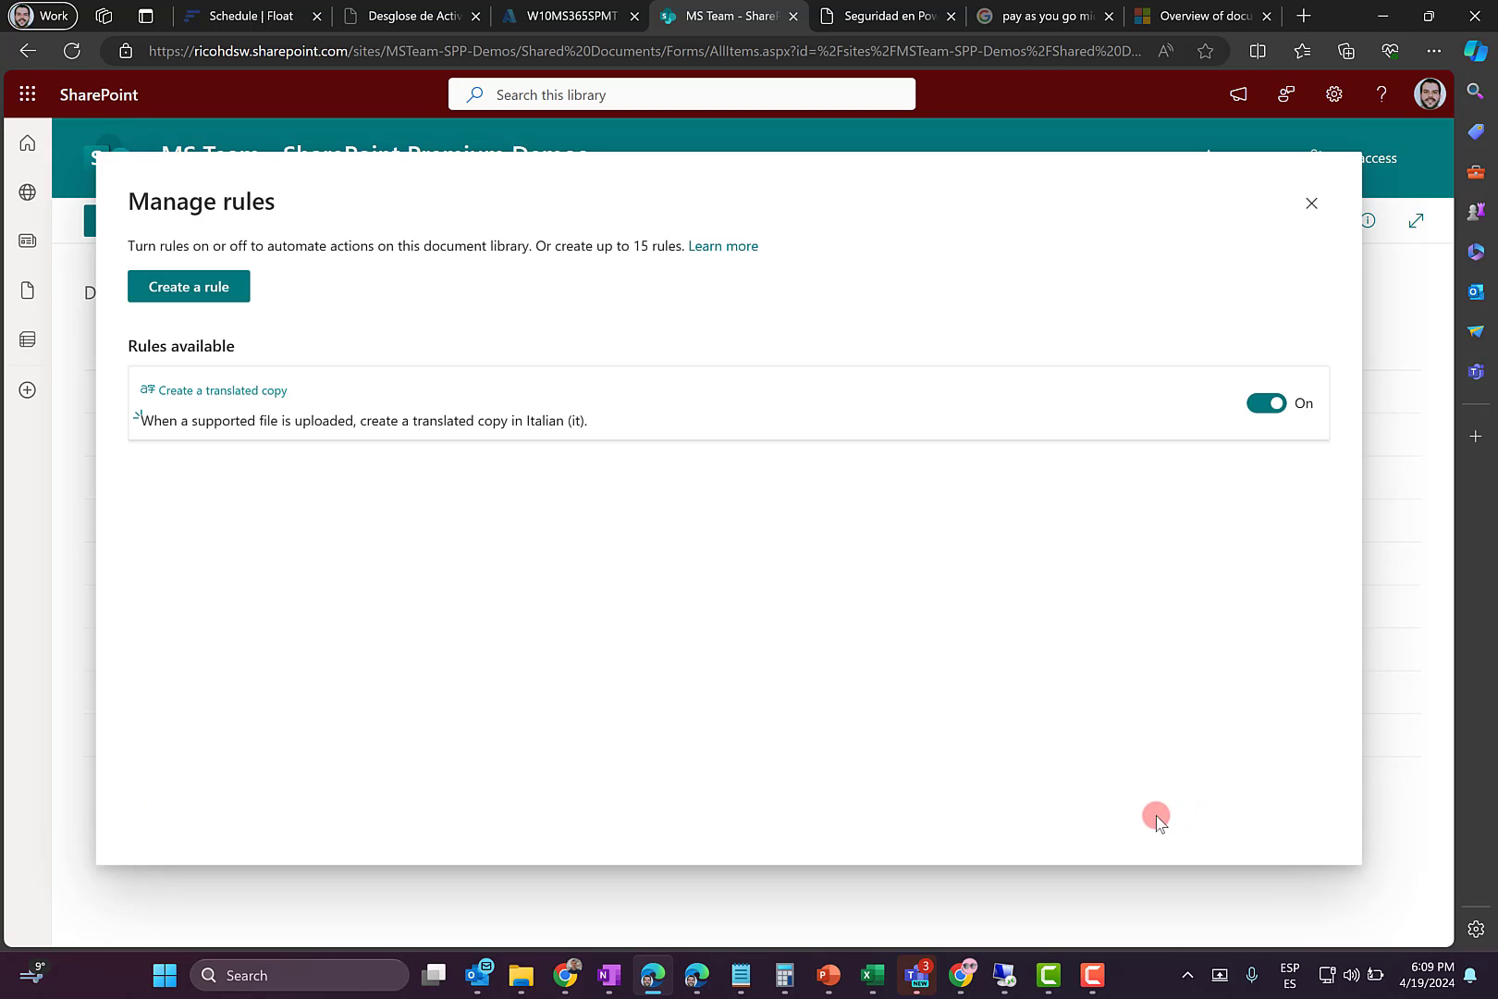
Start a 'new file is added' rule, view its actions, then cancel without creating it
{"action": "left_click", "coordinate": [207, 286]}
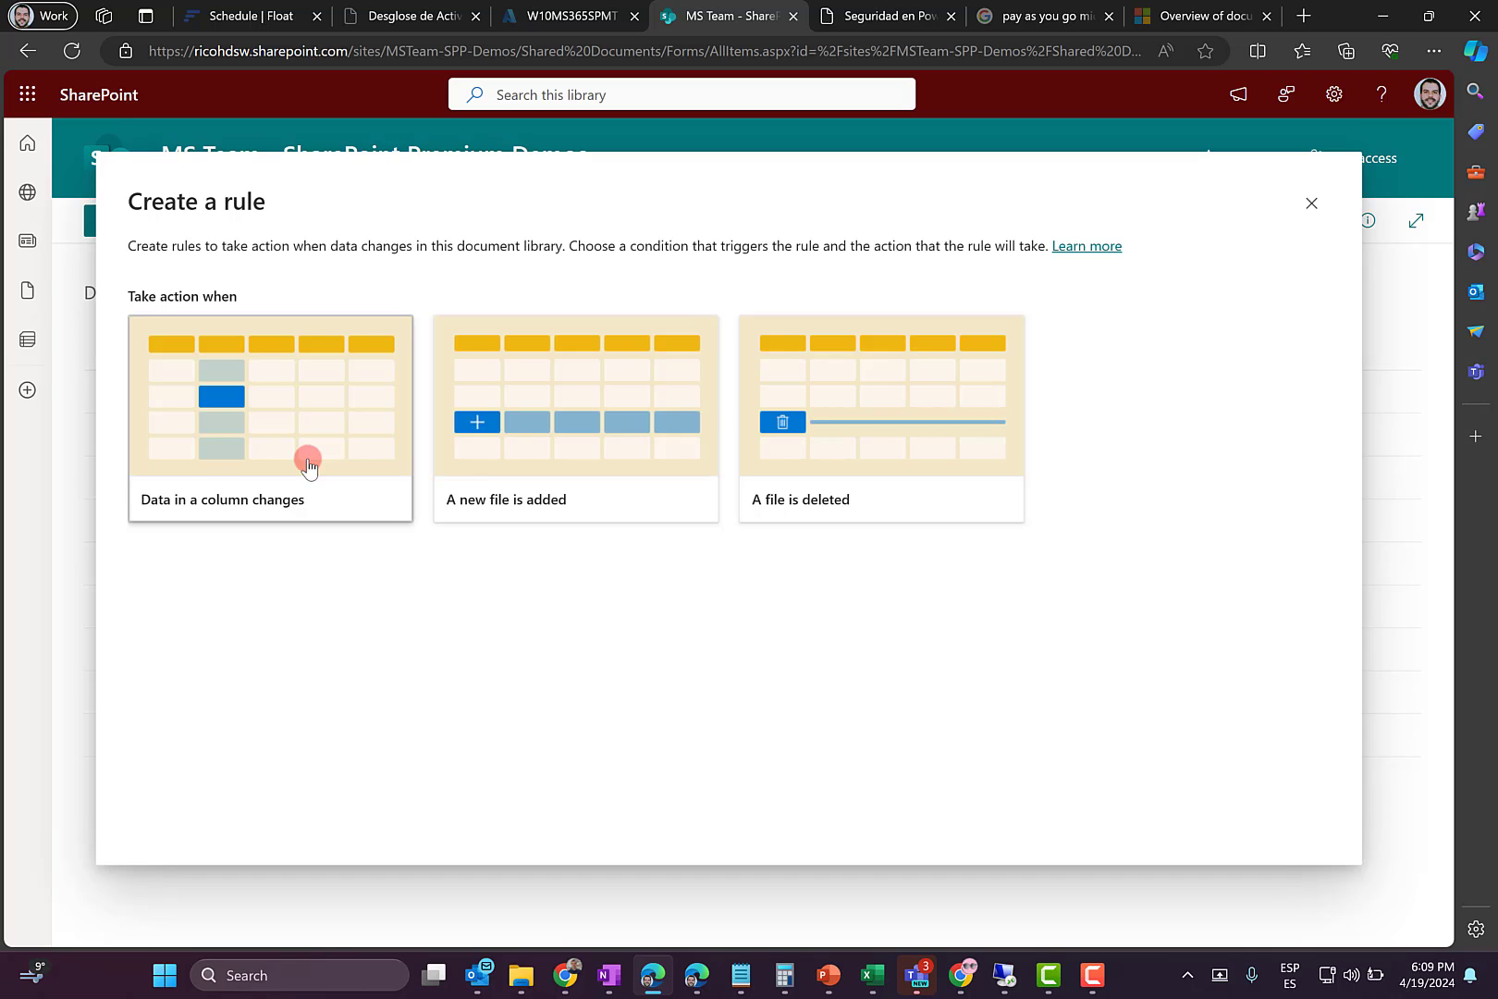
{"action": "left_click", "coordinate": [555, 435]}
{"action": "left_click", "coordinate": [602, 545]}
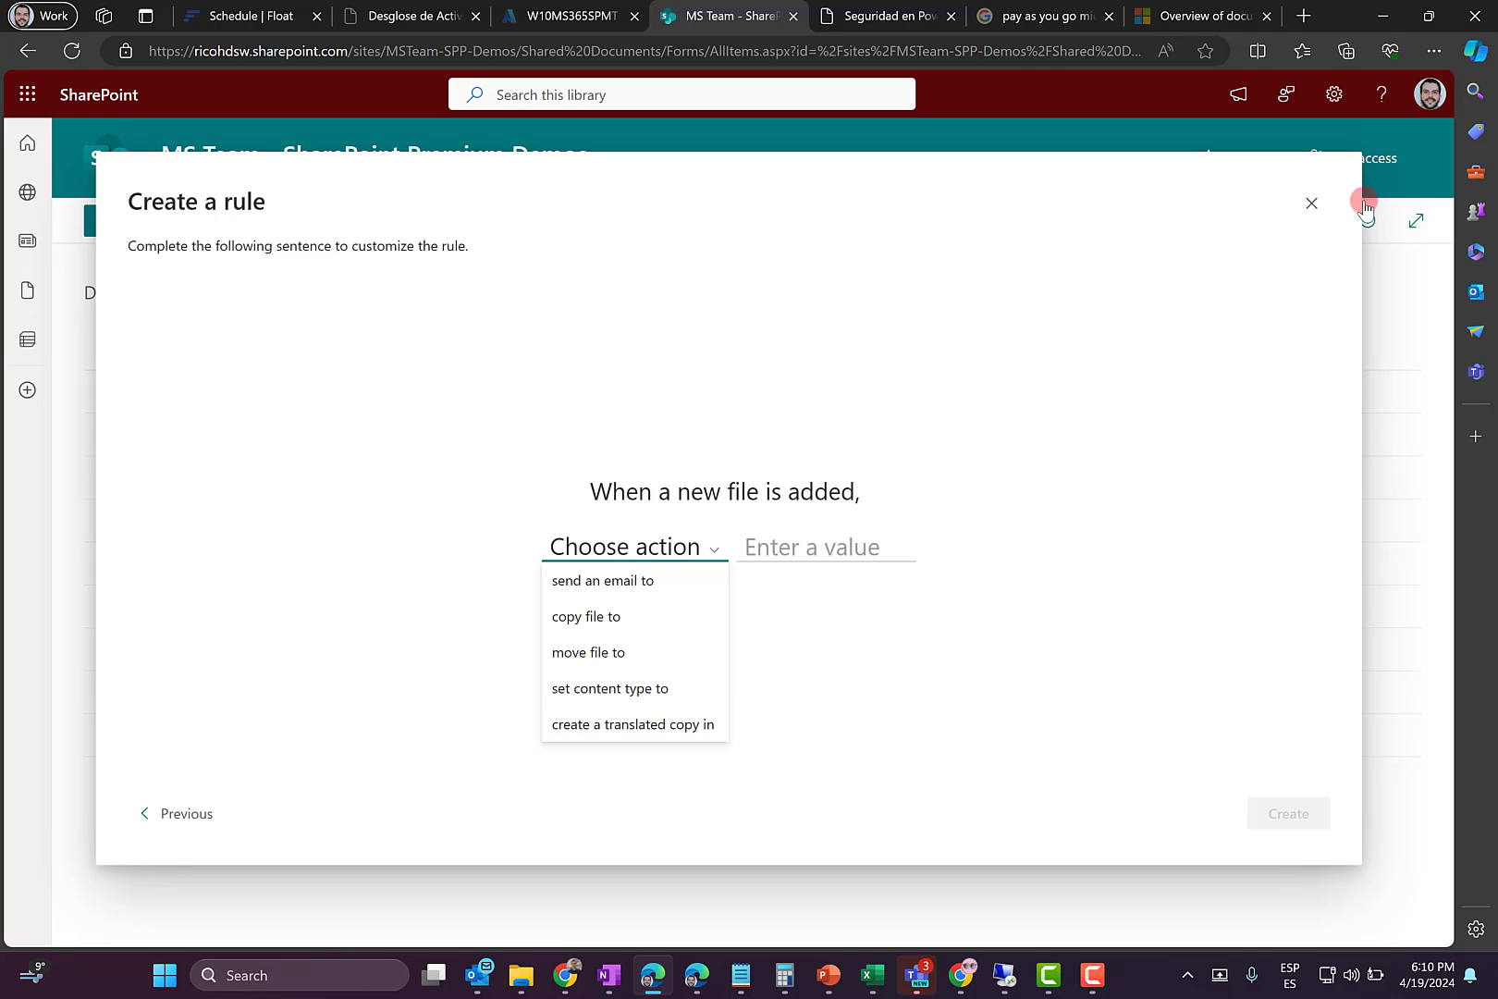
{"action": "left_click", "coordinate": [1311, 204]}
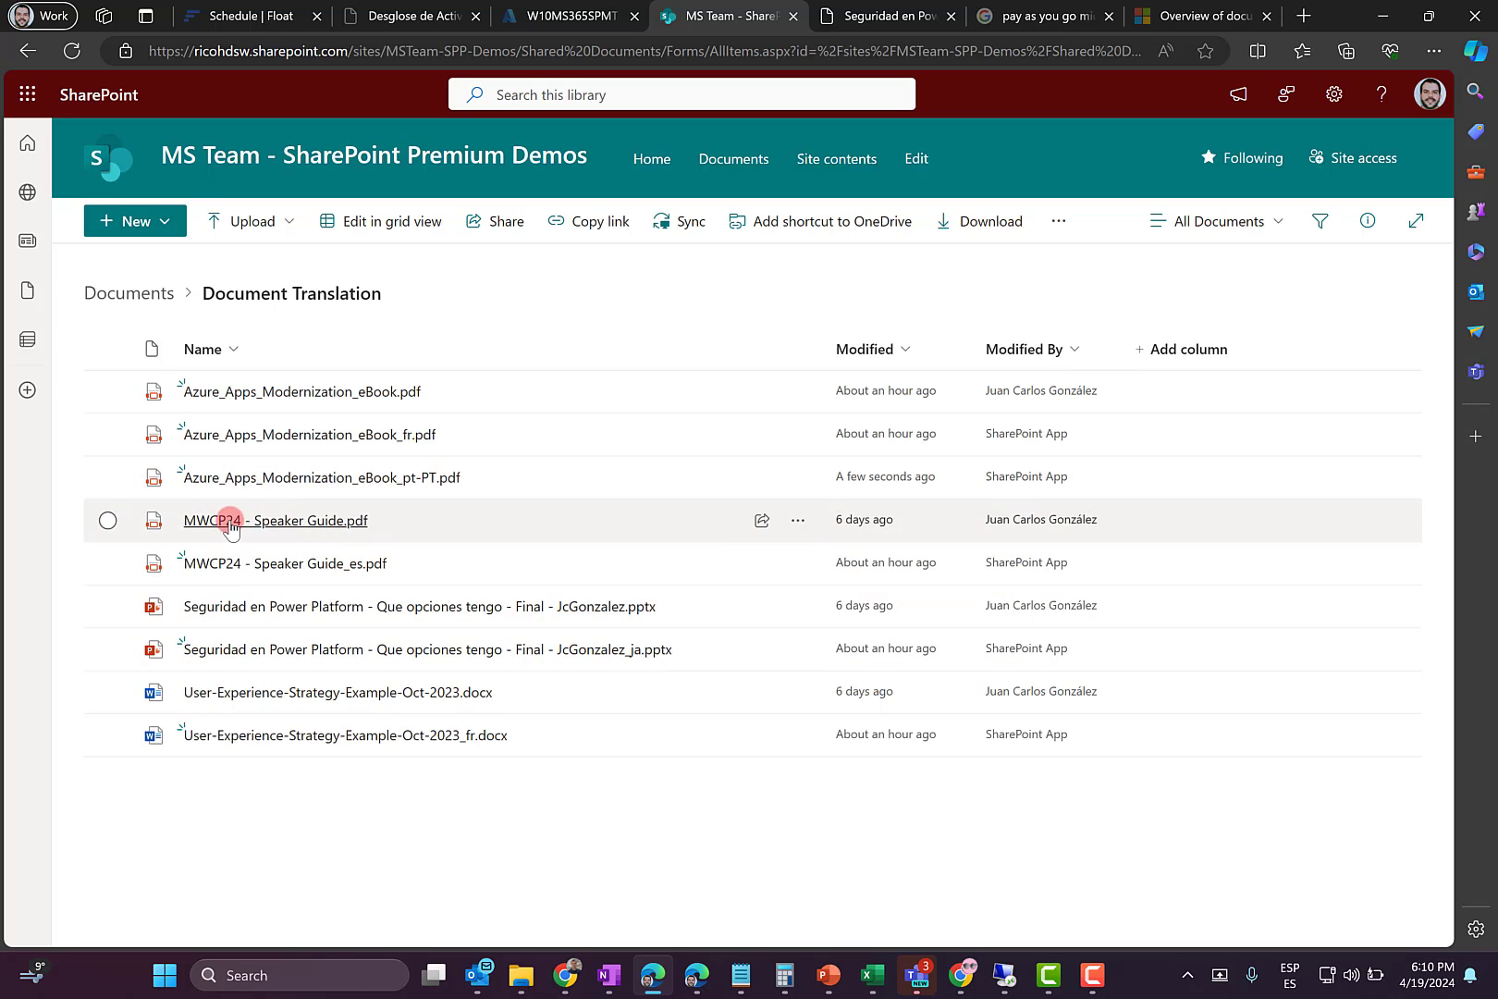
{"action": "mouse_move", "coordinate": [223, 529]}
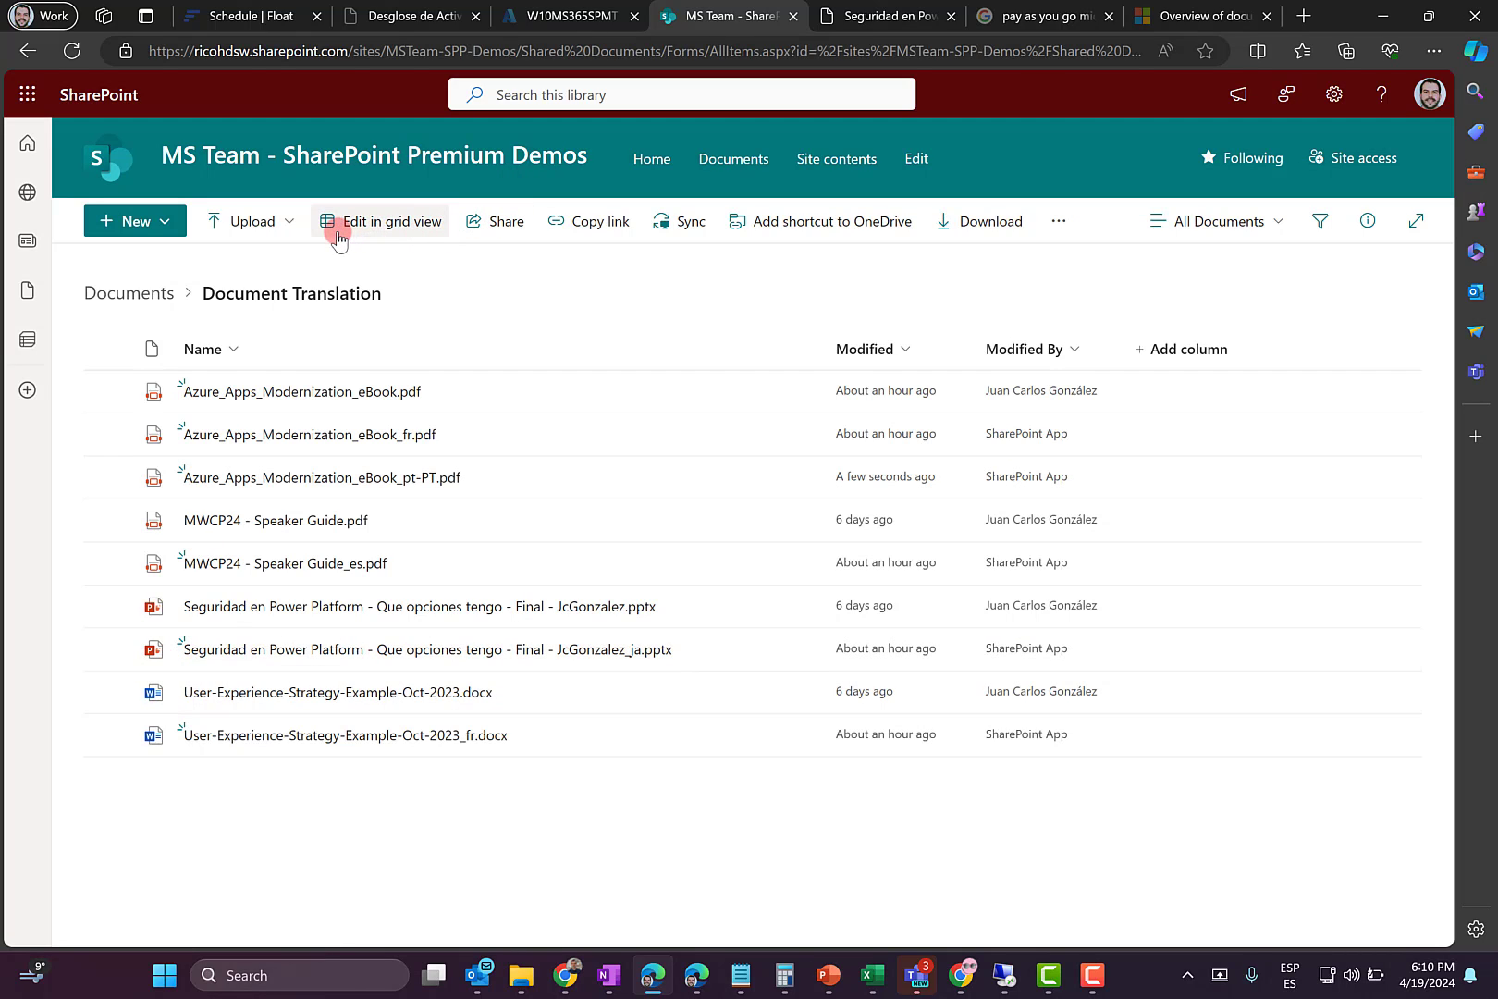
Upload Its-not-about-AI-its-about-trust.pdf from Gandalf (D:) > M365 Copilot to the library
{"action": "left_click", "coordinate": [287, 223]}
{"action": "left_click", "coordinate": [231, 267]}
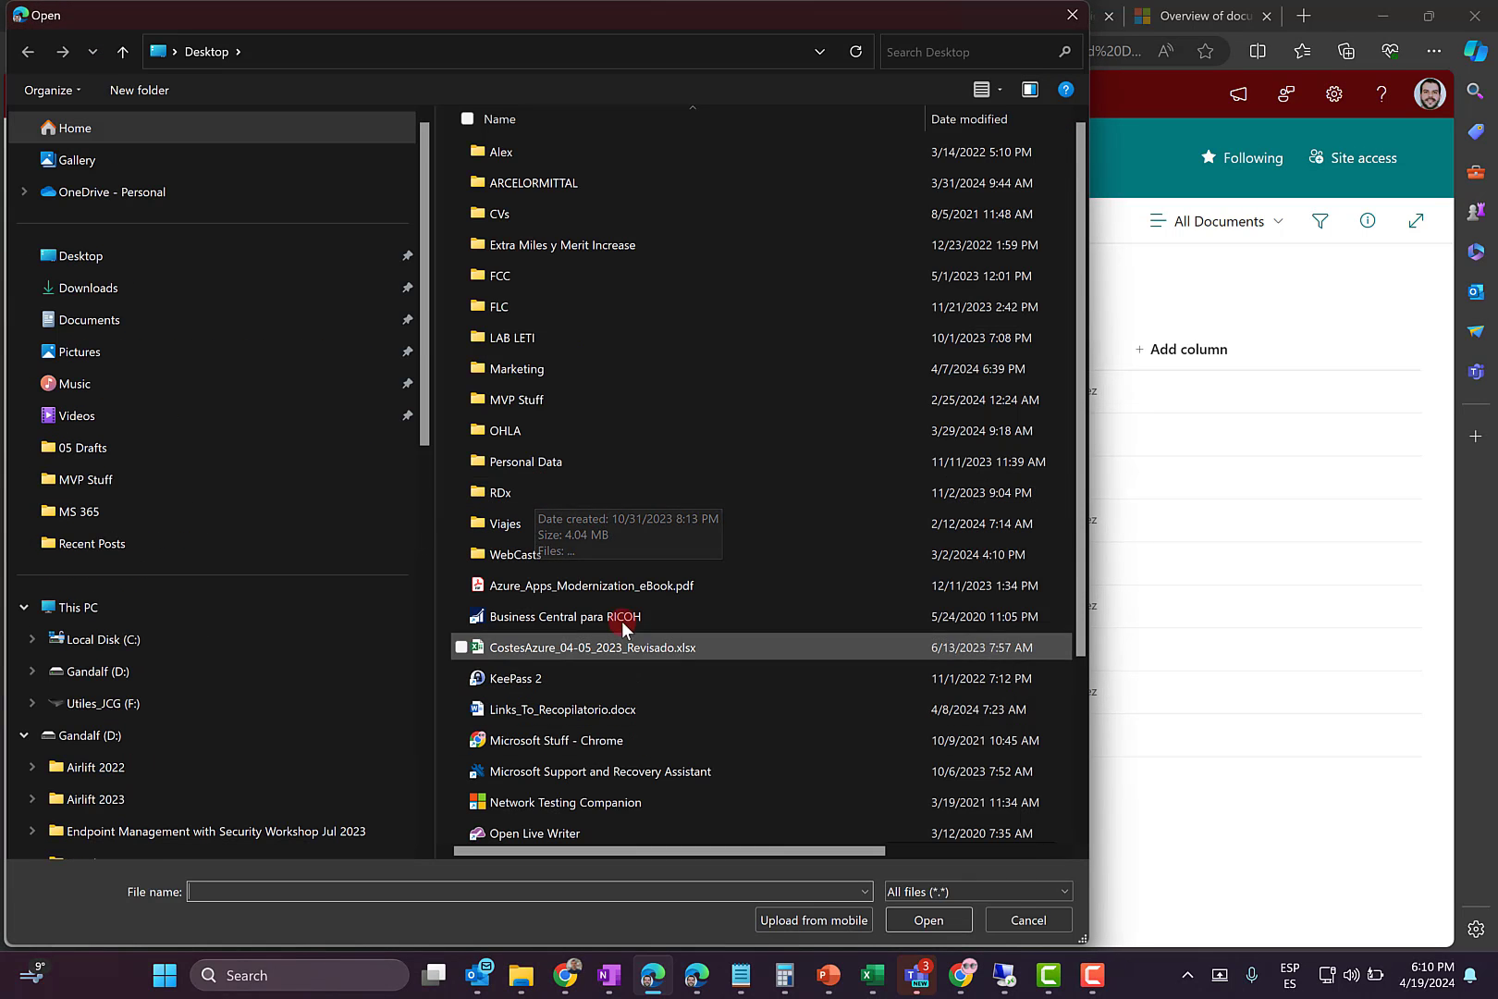
{"action": "scroll", "coordinate": [607, 682], "scroll_direction": "down", "scroll_amount": 2}
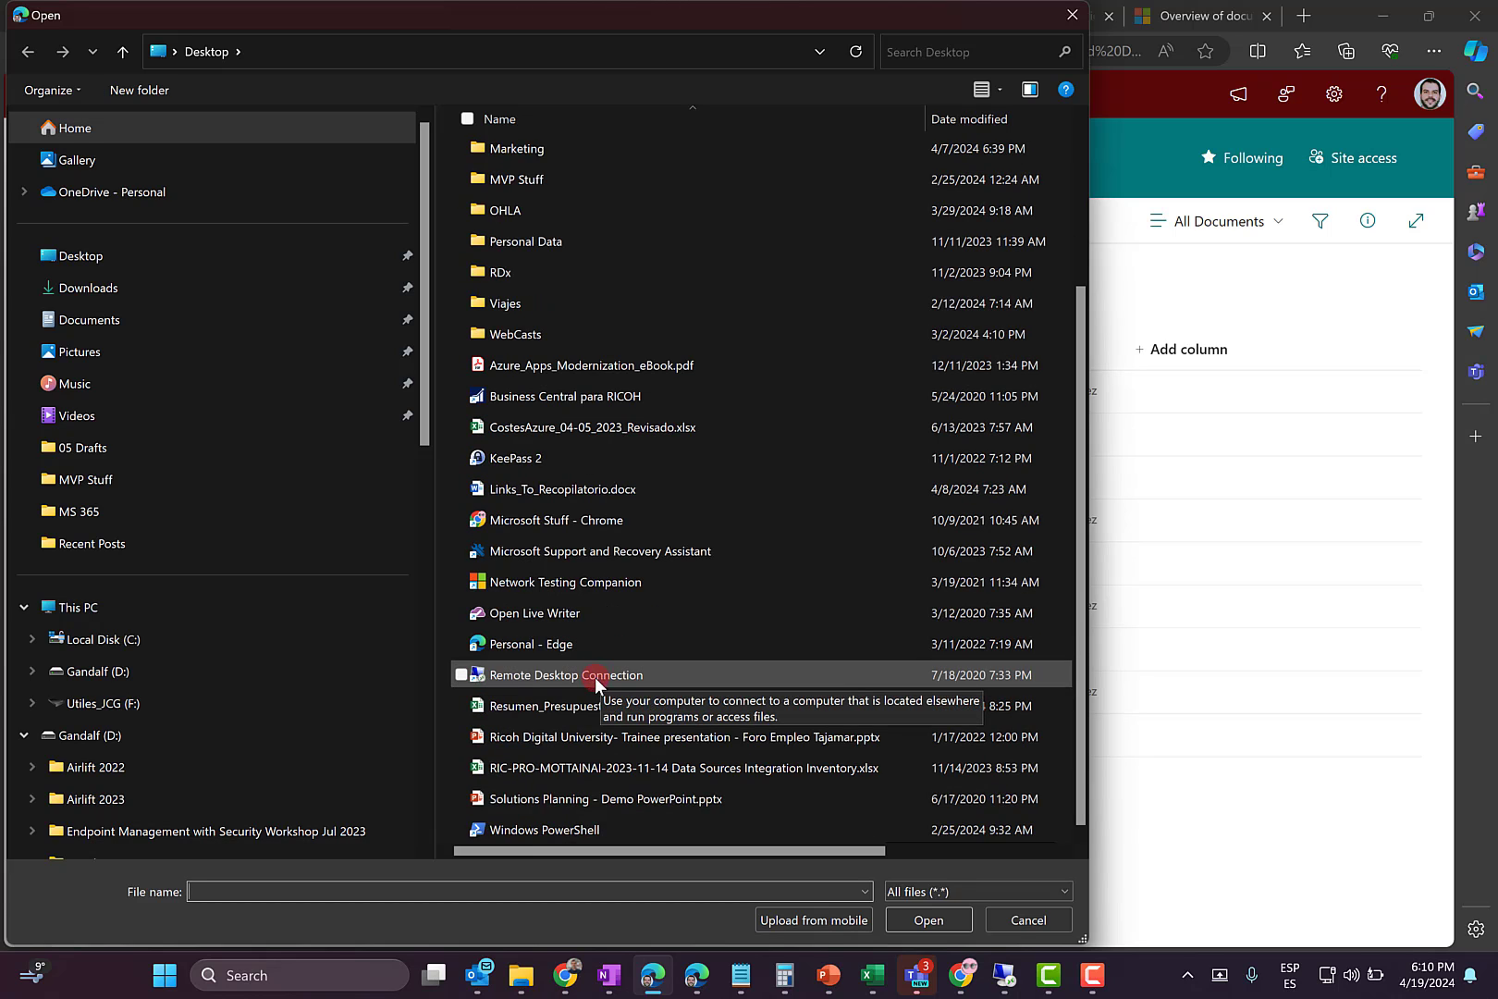
{"action": "scroll", "coordinate": [600, 704], "scroll_direction": "up", "scroll_amount": 1}
{"action": "scroll", "coordinate": [597, 704], "scroll_direction": "up", "scroll_amount": 1}
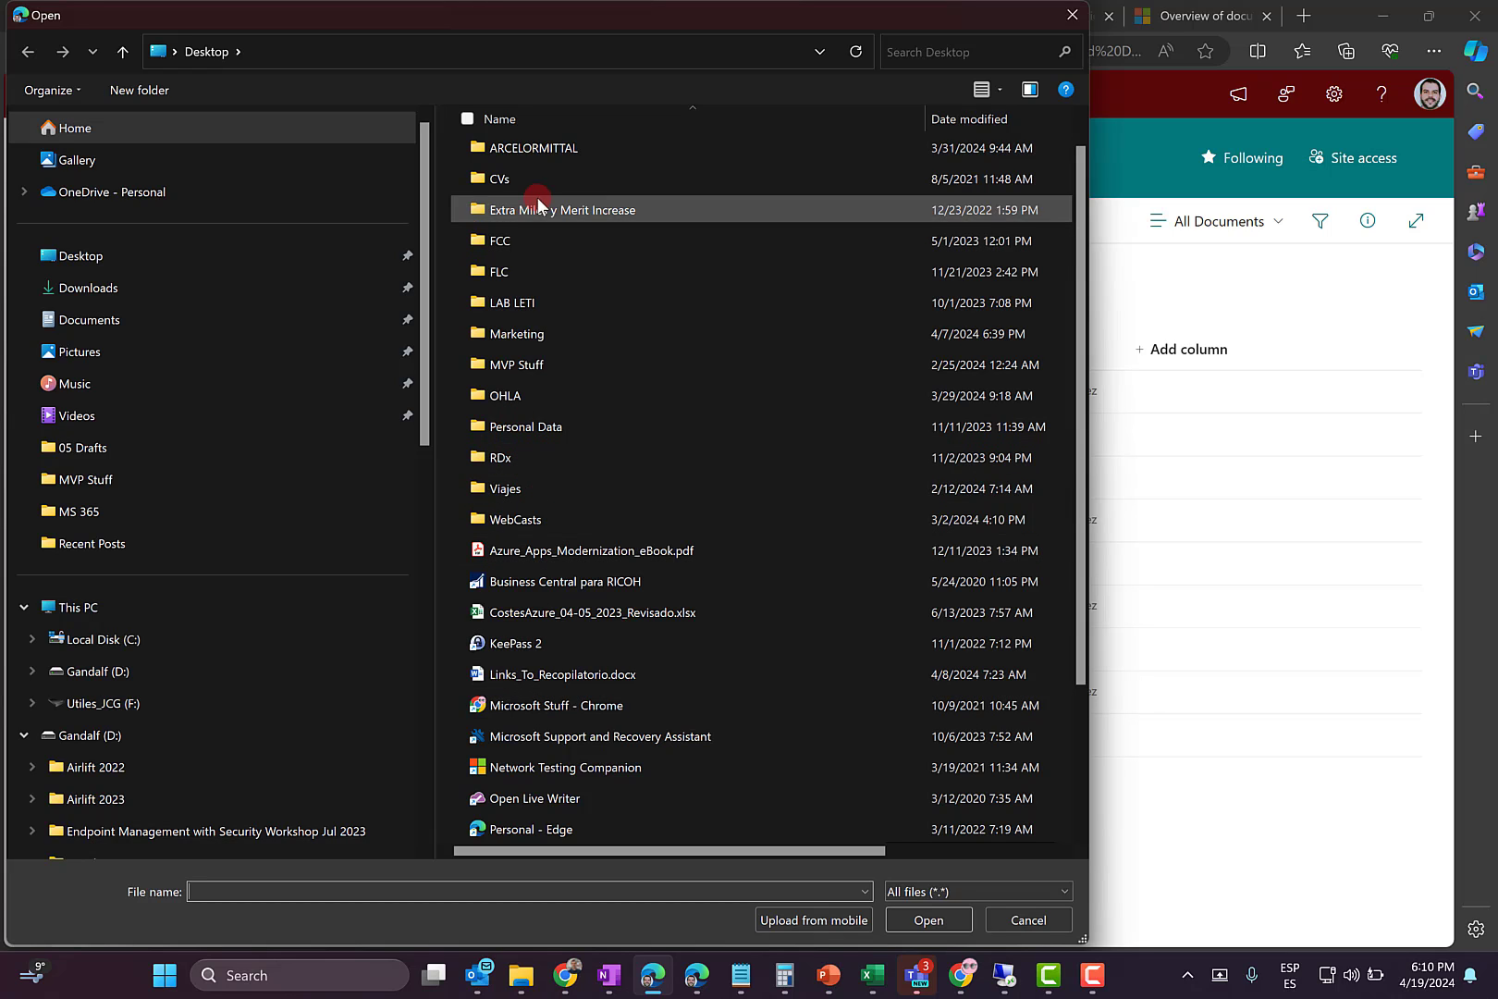
{"action": "scroll", "coordinate": [522, 405], "scroll_direction": "up", "scroll_amount": 1}
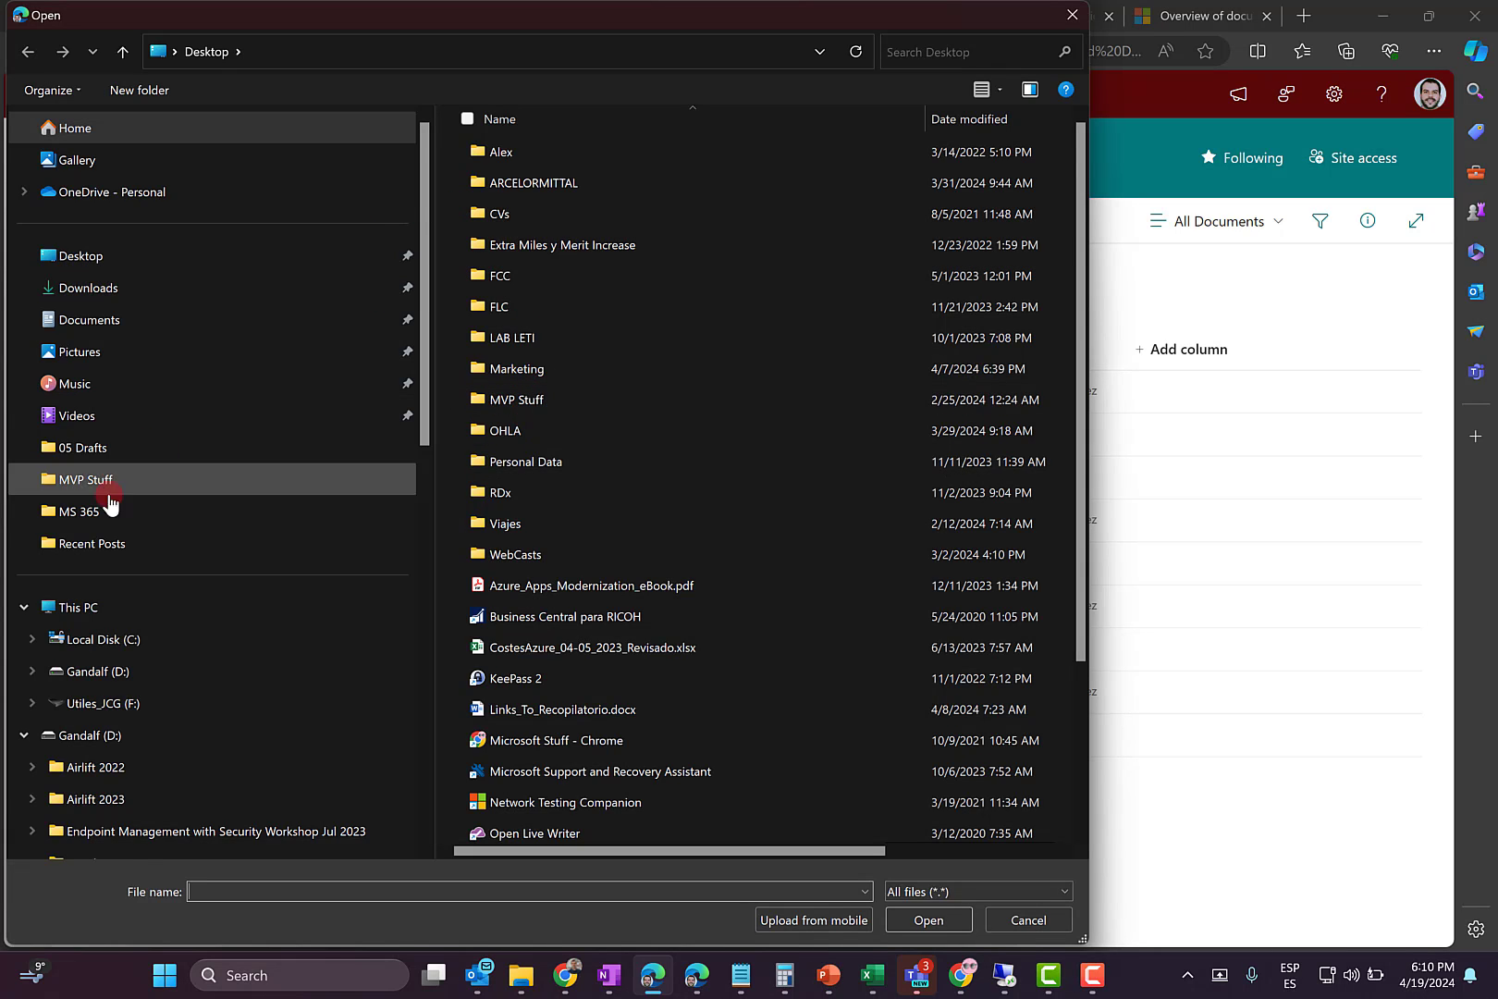
{"action": "scroll", "coordinate": [112, 515], "scroll_direction": "down", "scroll_amount": 2}
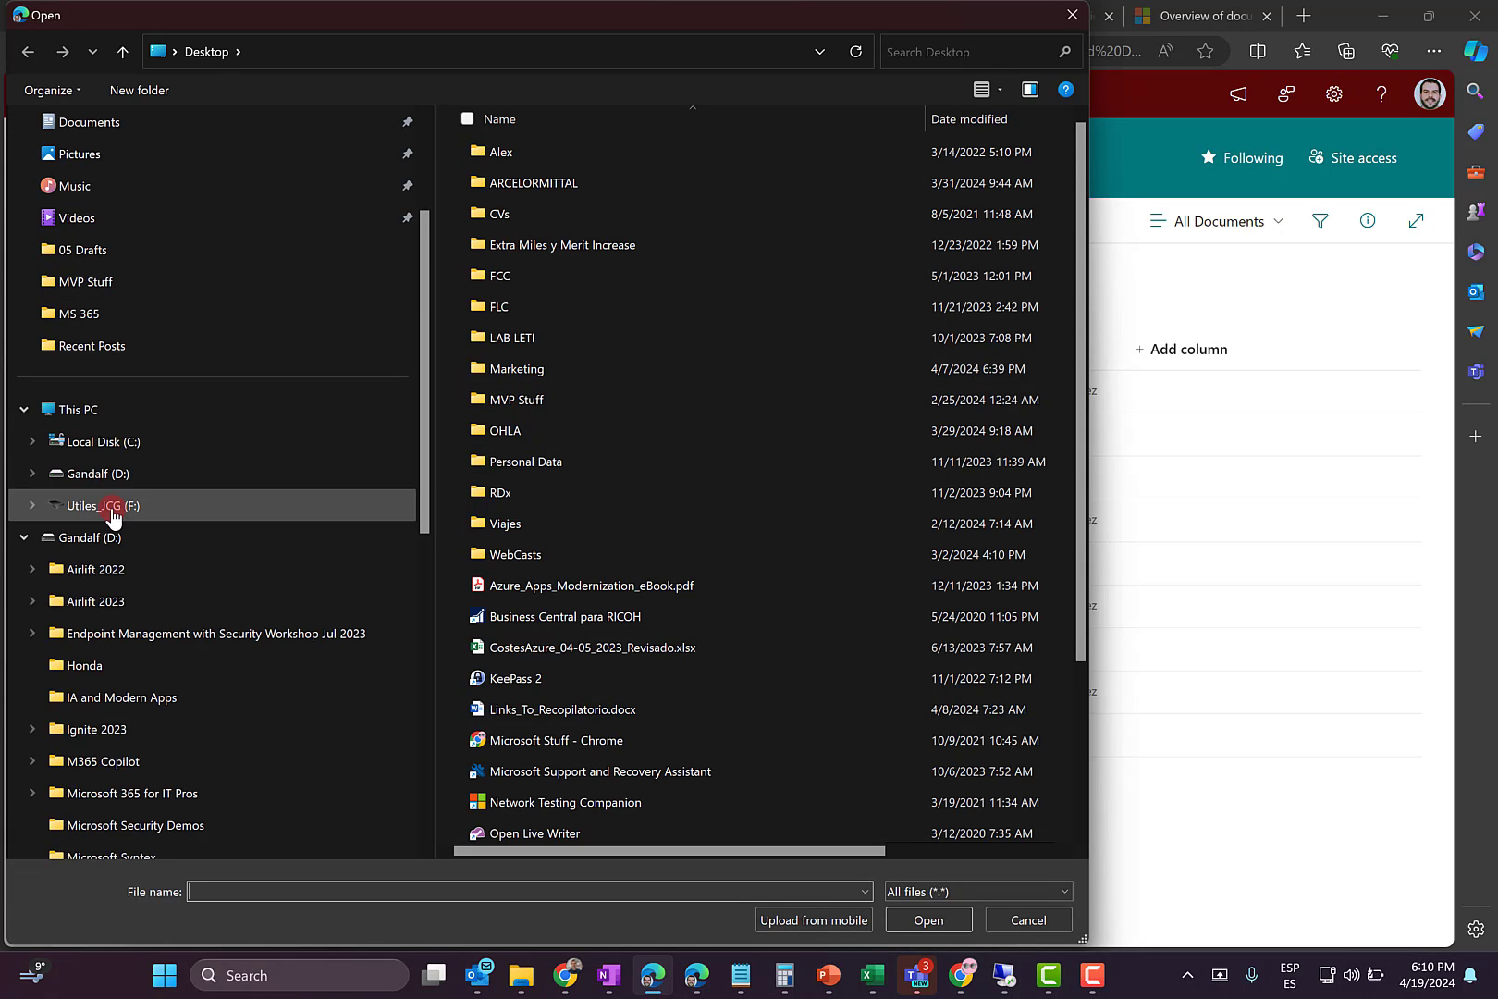
{"action": "left_click", "coordinate": [109, 763]}
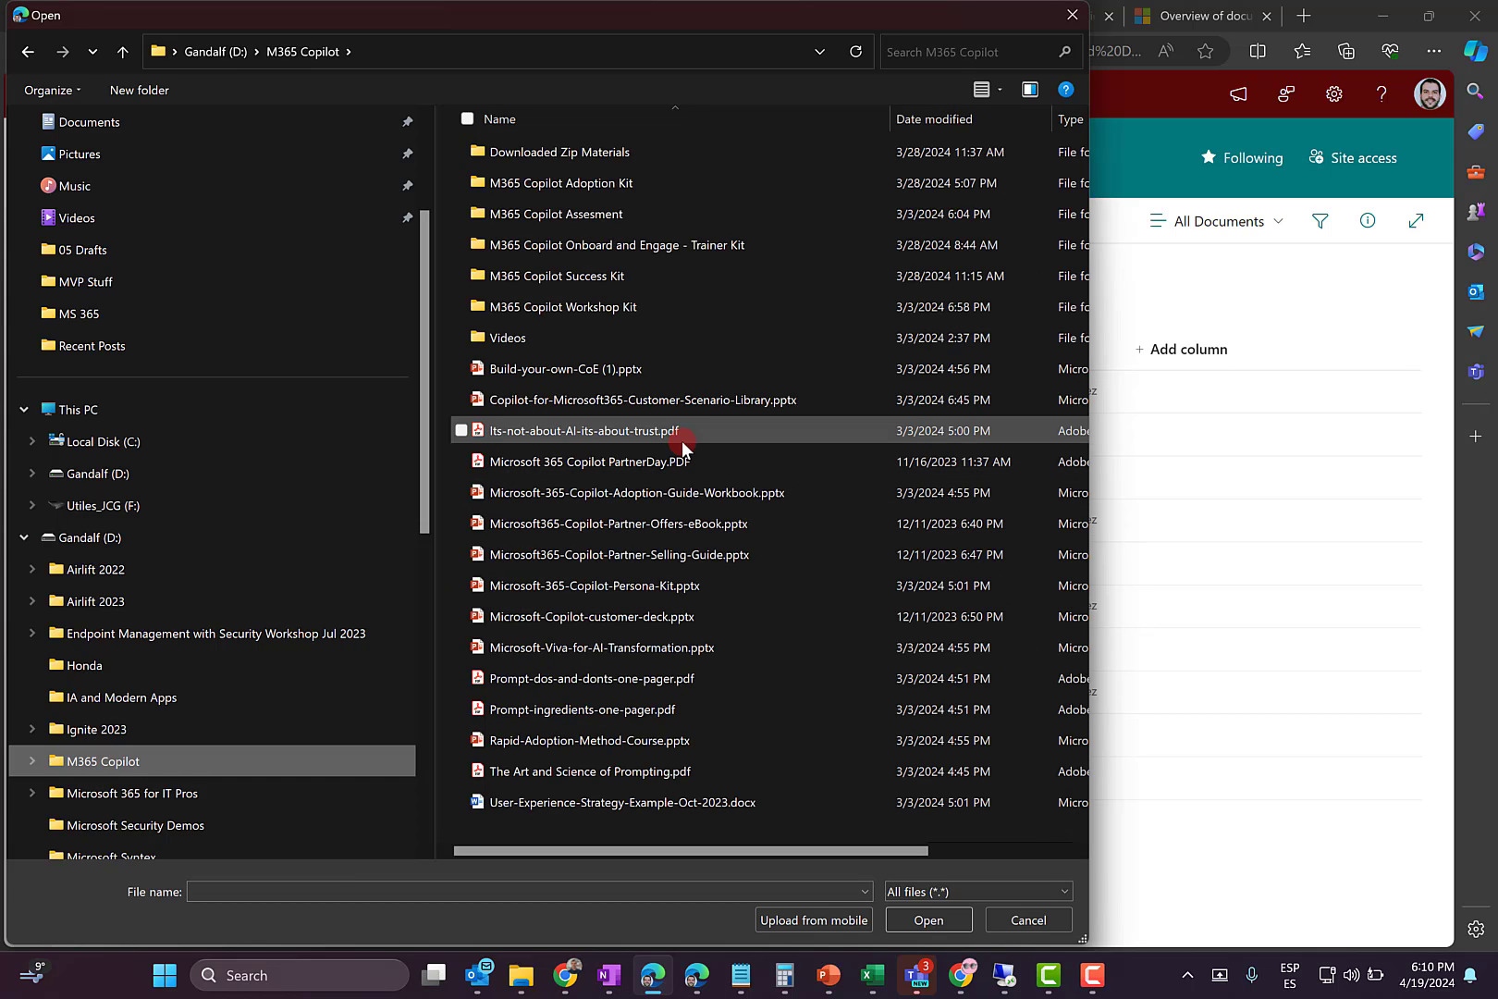
{"action": "left_click", "coordinate": [644, 433]}
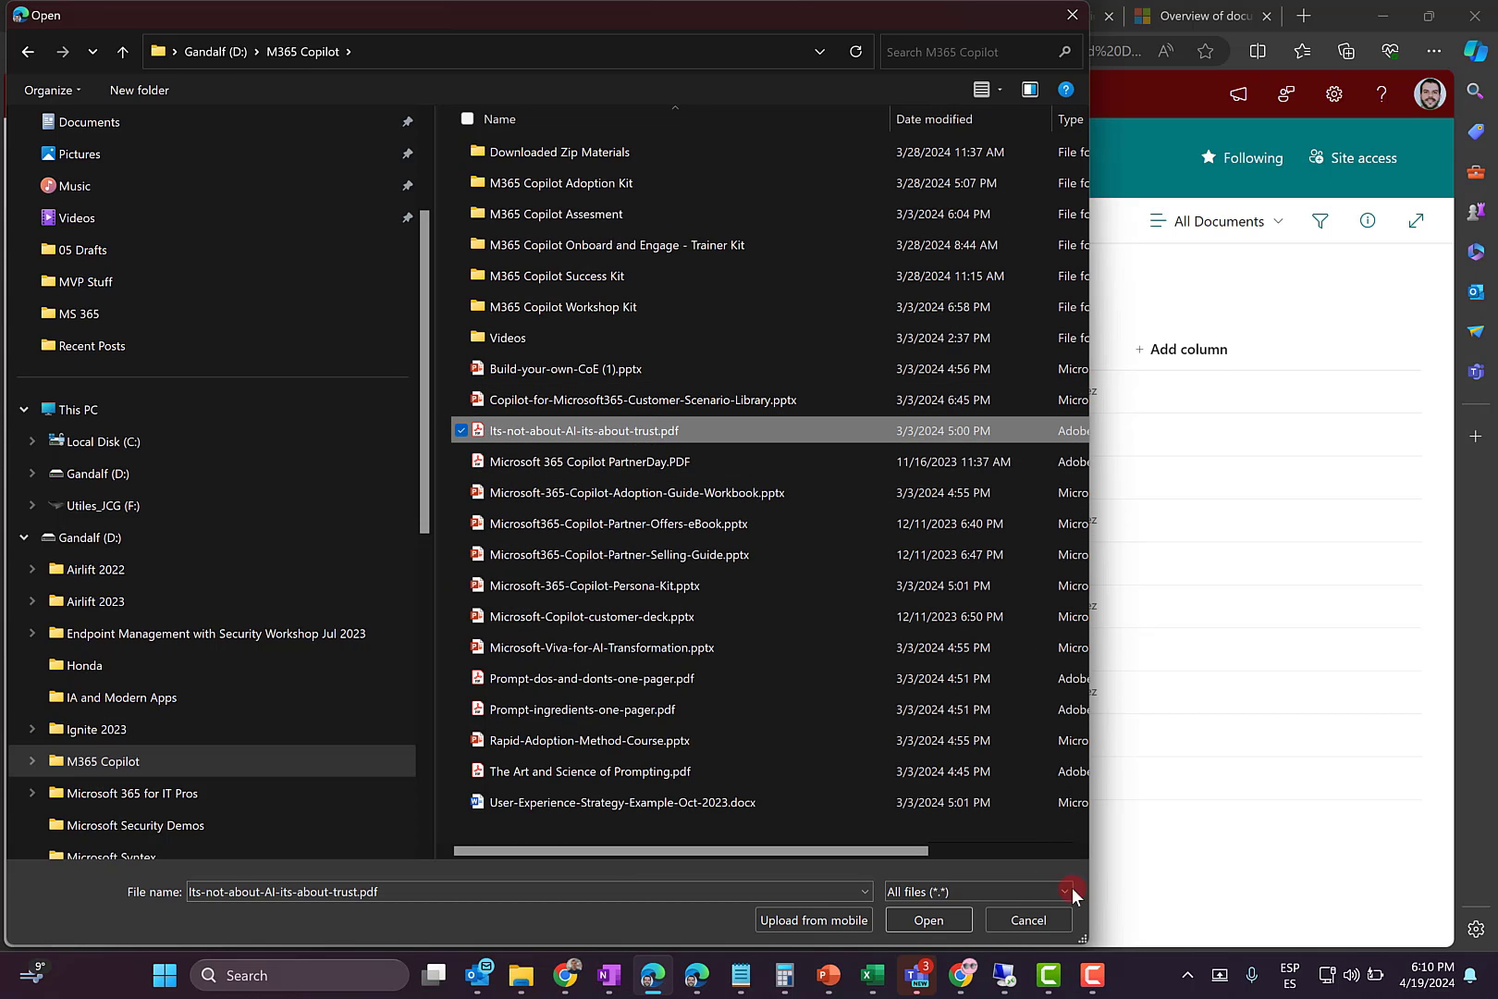
{"action": "left_click", "coordinate": [940, 919]}
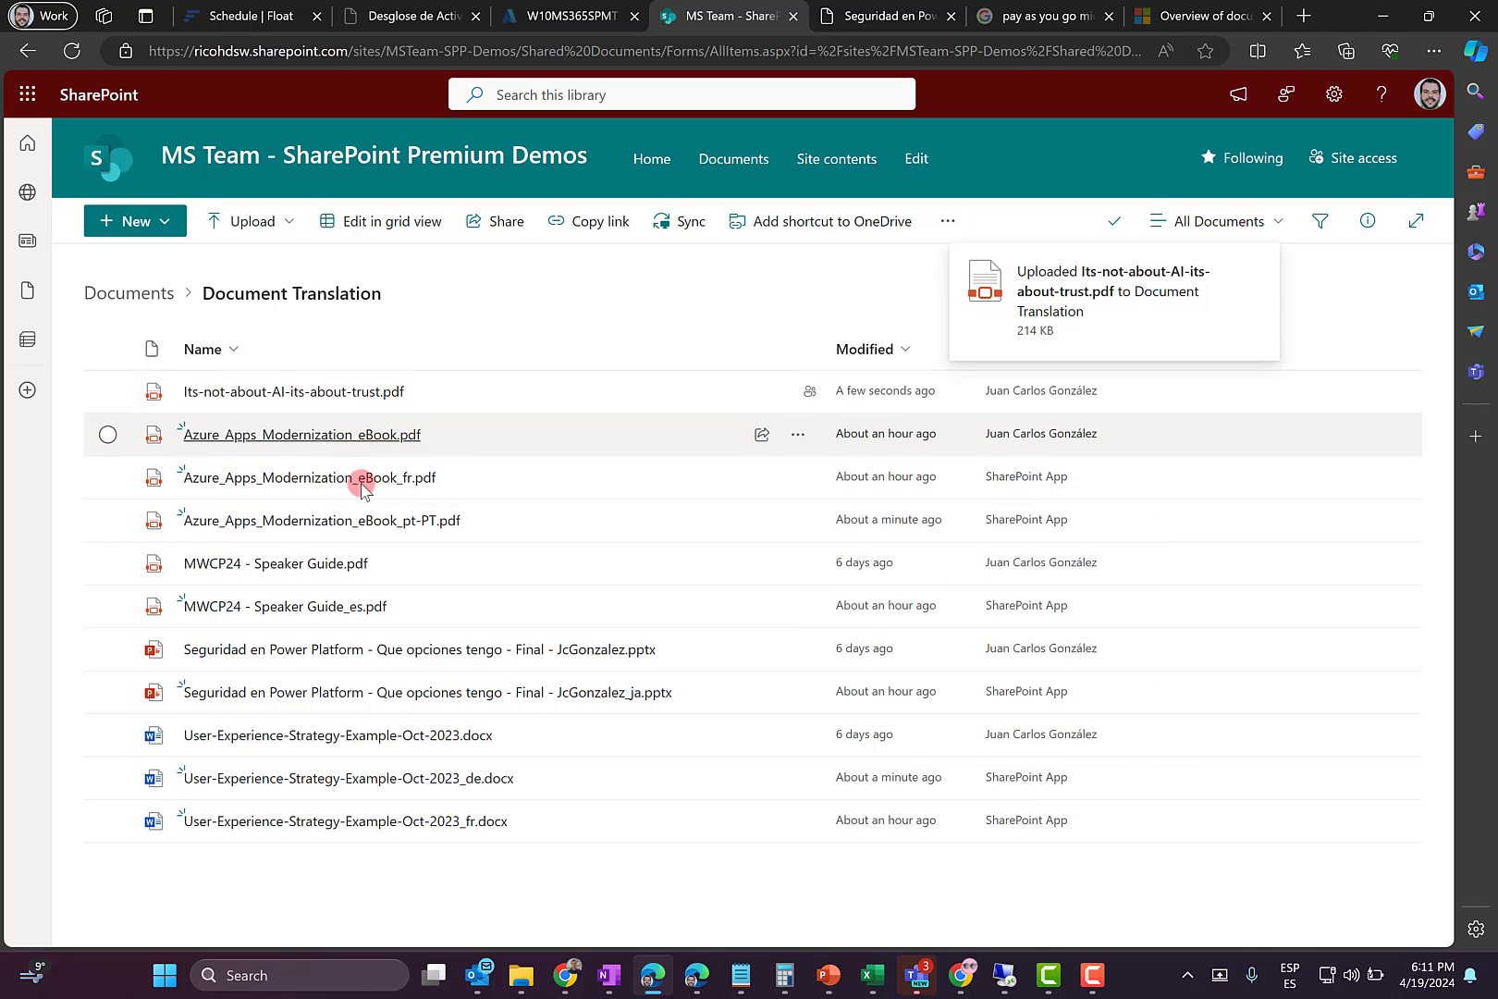
{"action": "left_click", "coordinate": [476, 658]}
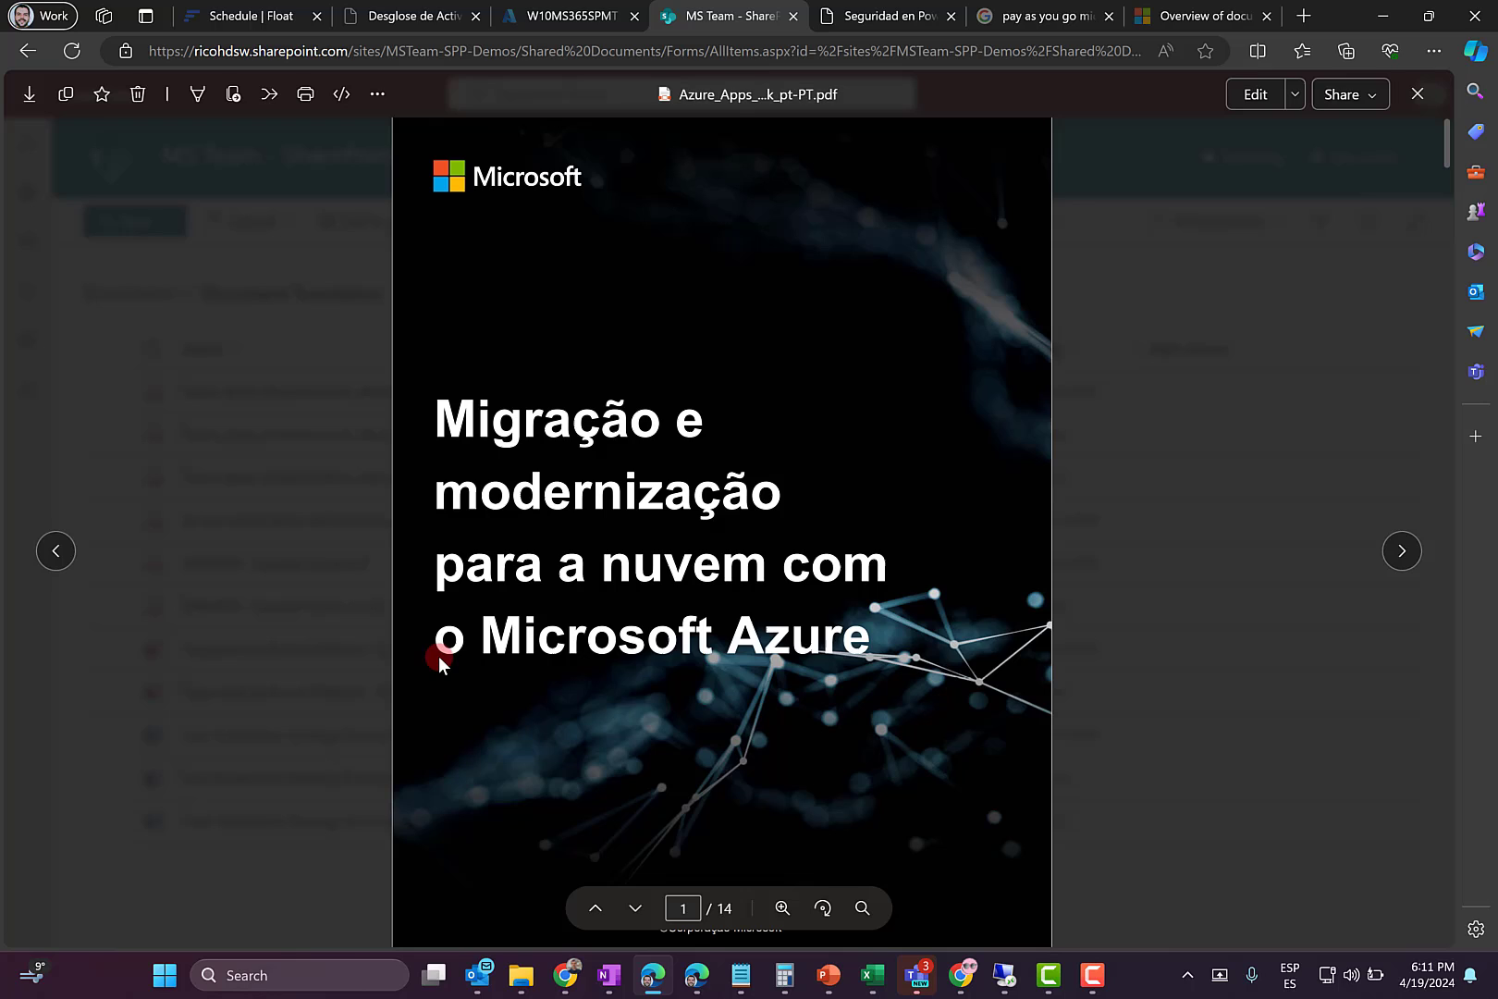
{"action": "left_click", "coordinate": [638, 908]}
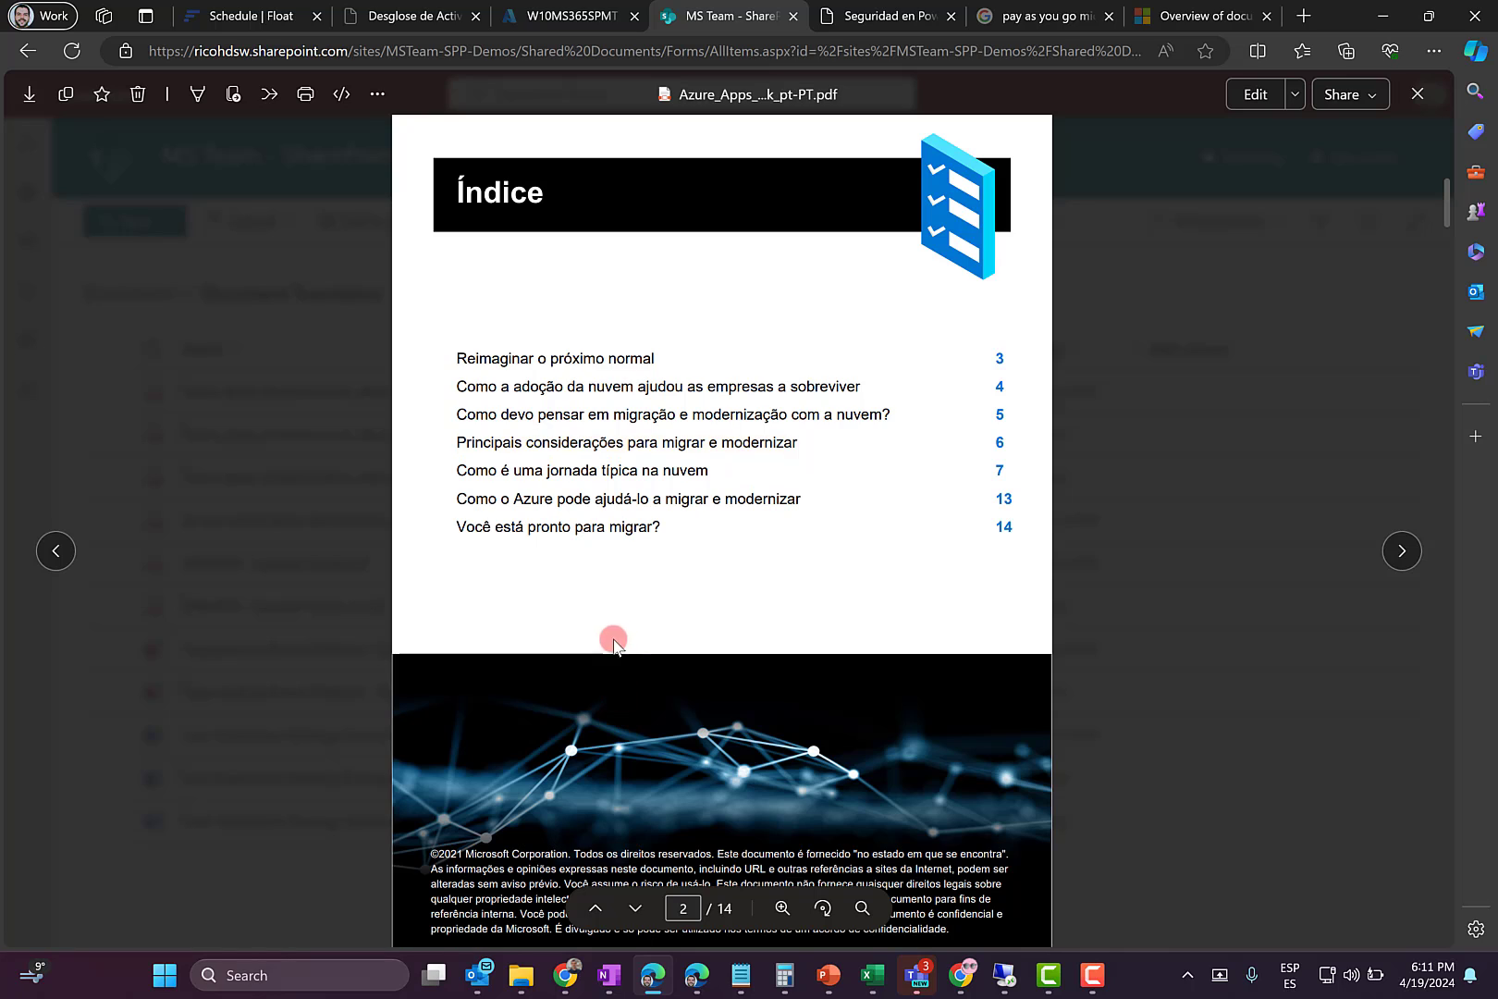
{"action": "left_click", "coordinate": [596, 907]}
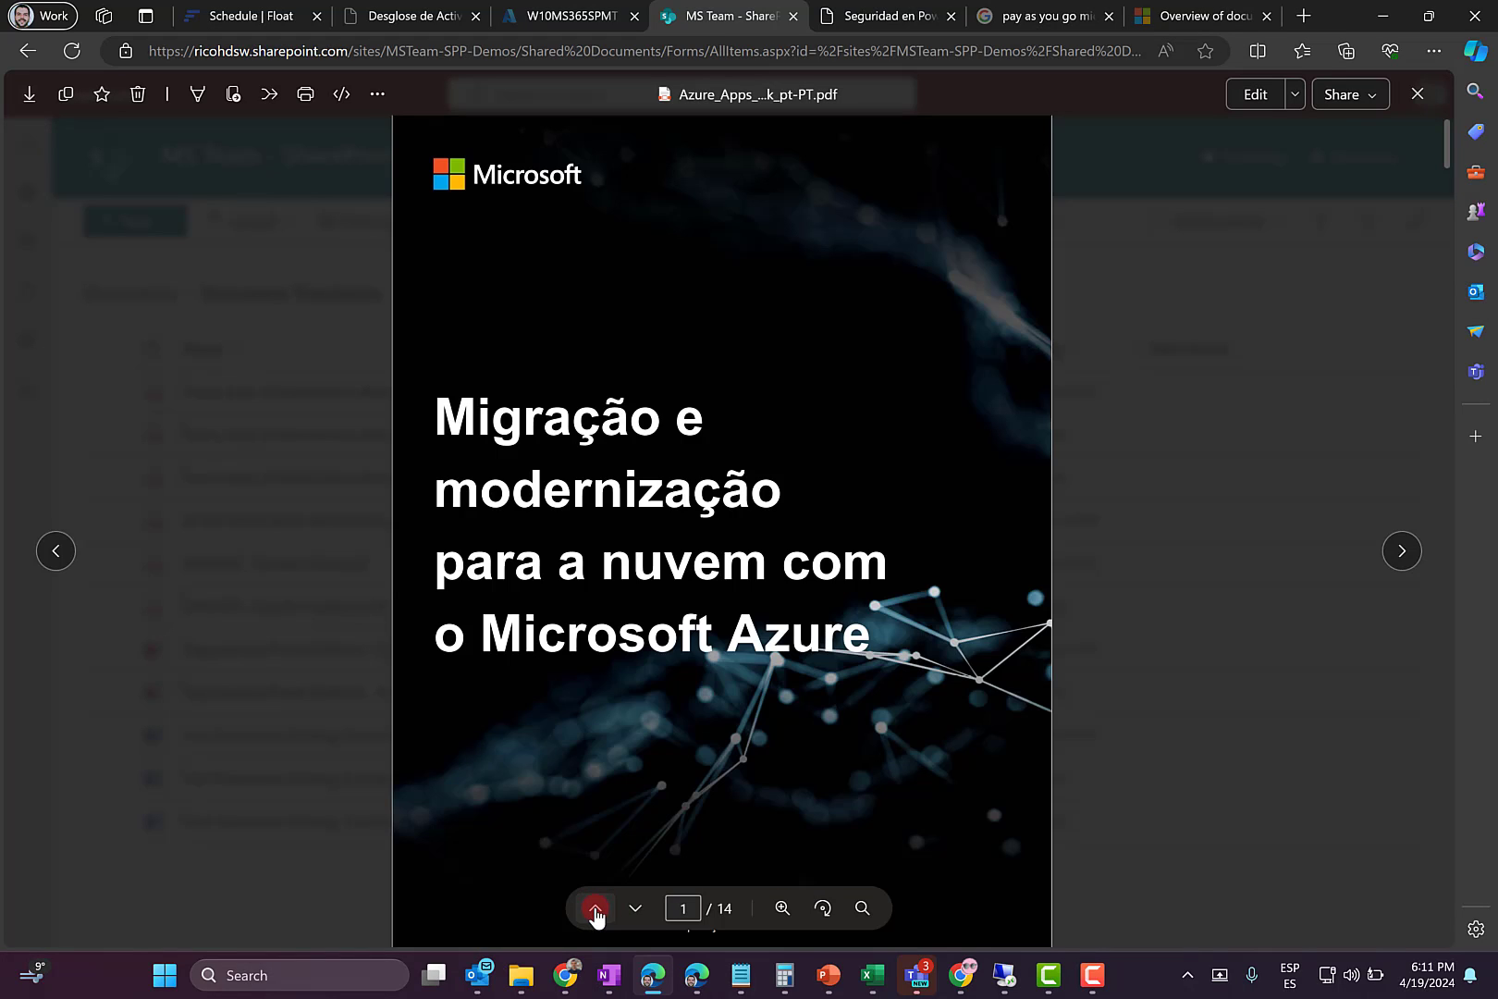
{"action": "left_click", "coordinate": [1418, 107]}
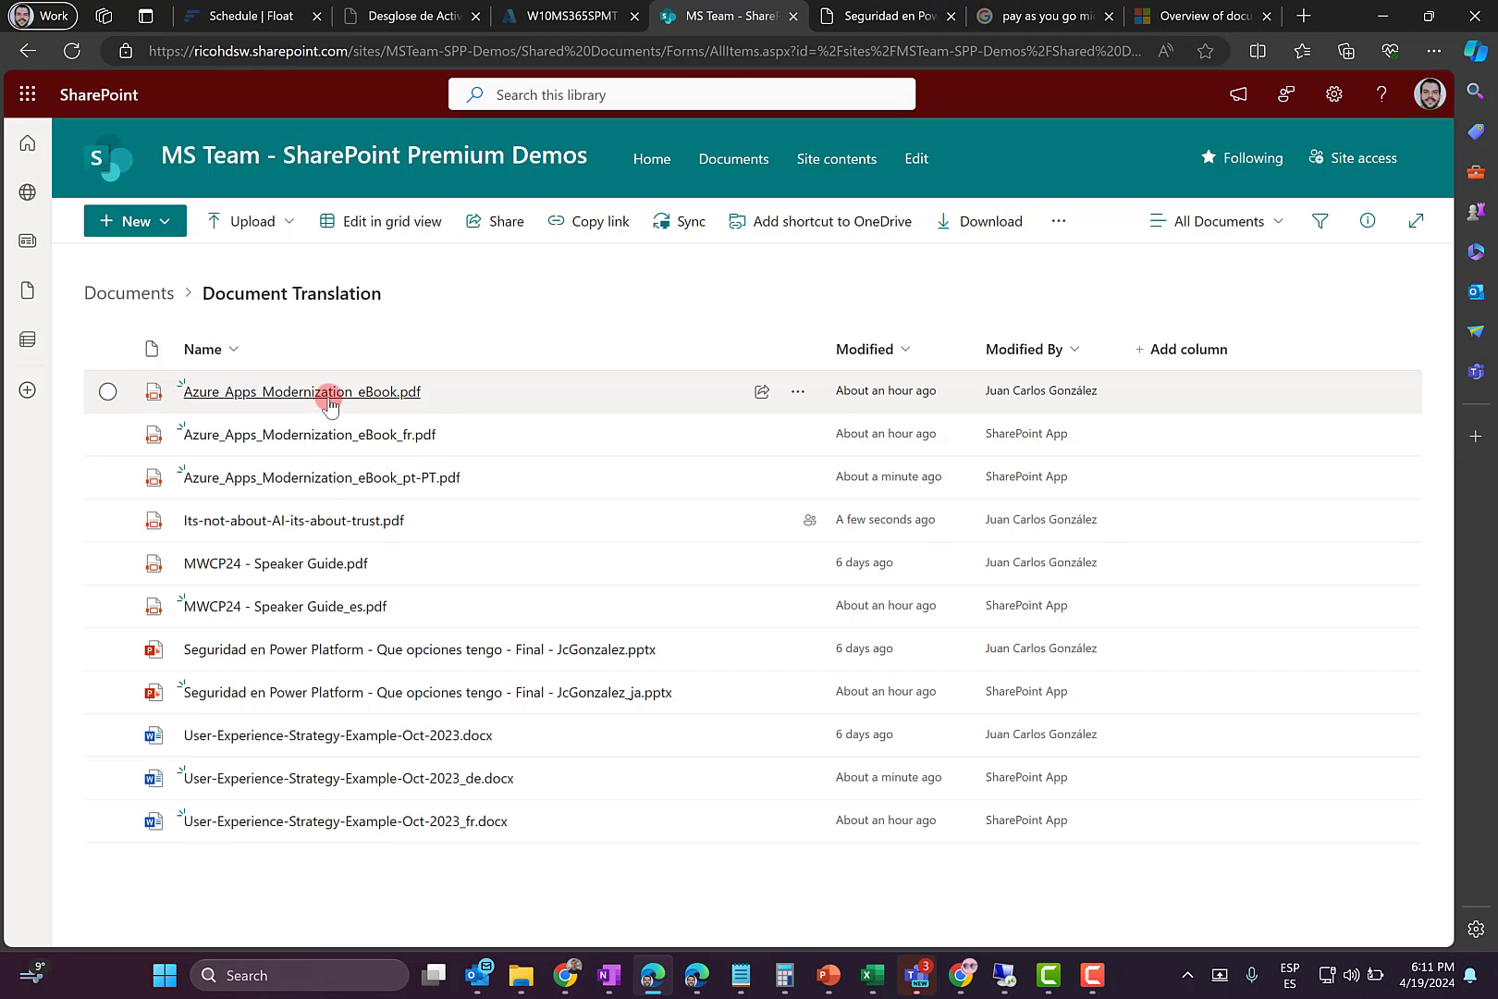
{"action": "left_click", "coordinate": [326, 392]}
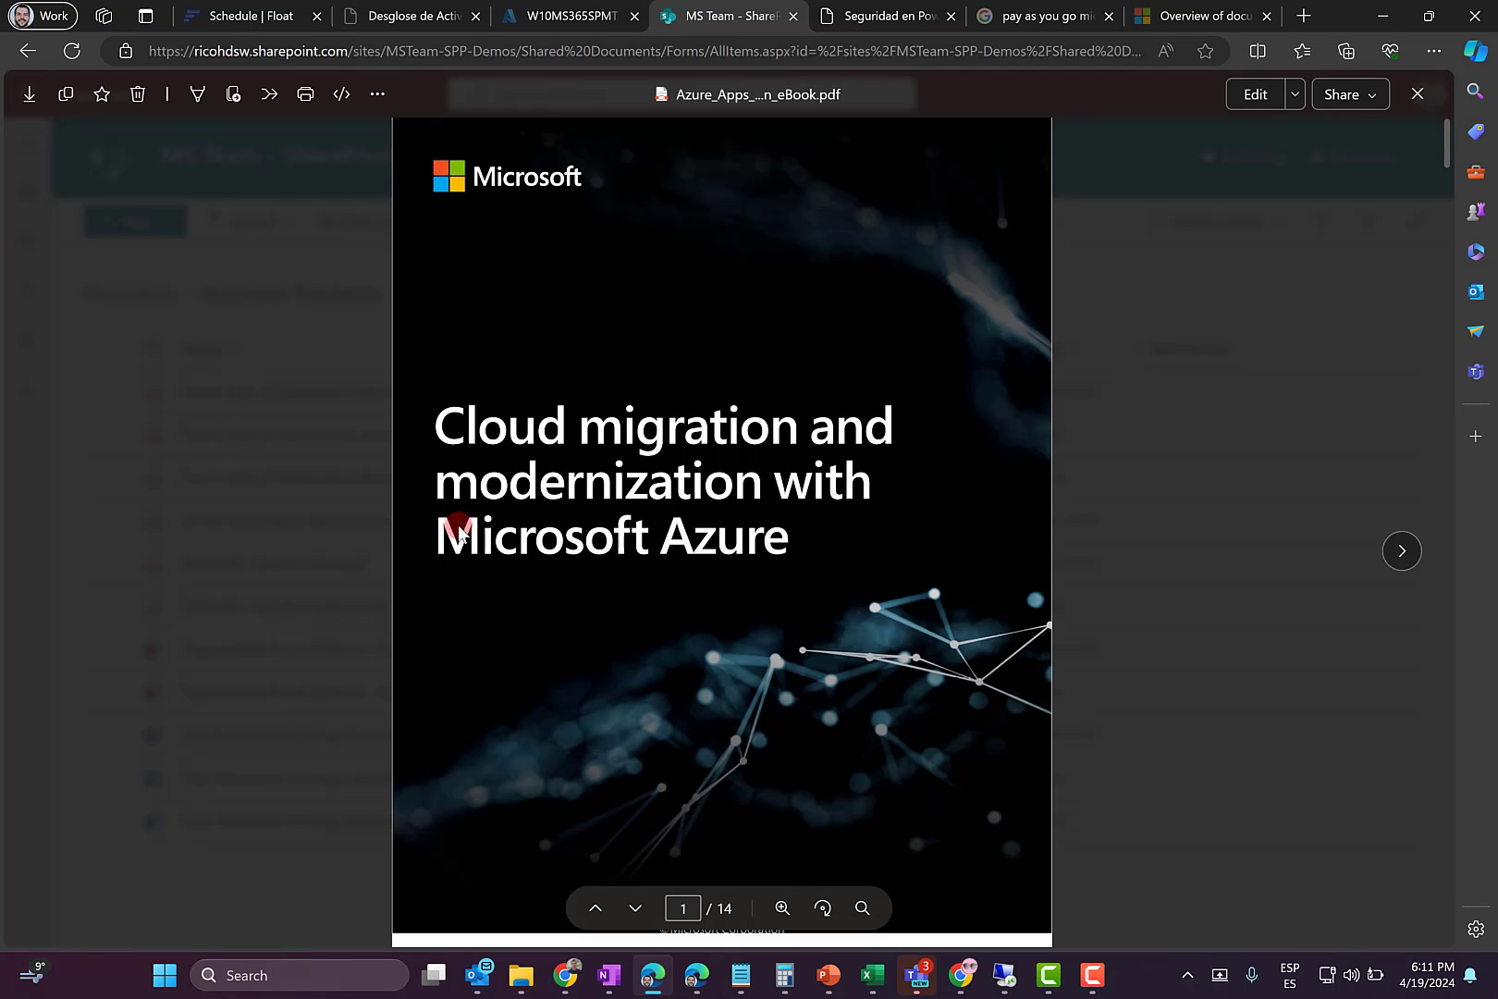
{"action": "scroll", "coordinate": [775, 483], "scroll_direction": "down", "scroll_amount": 10}
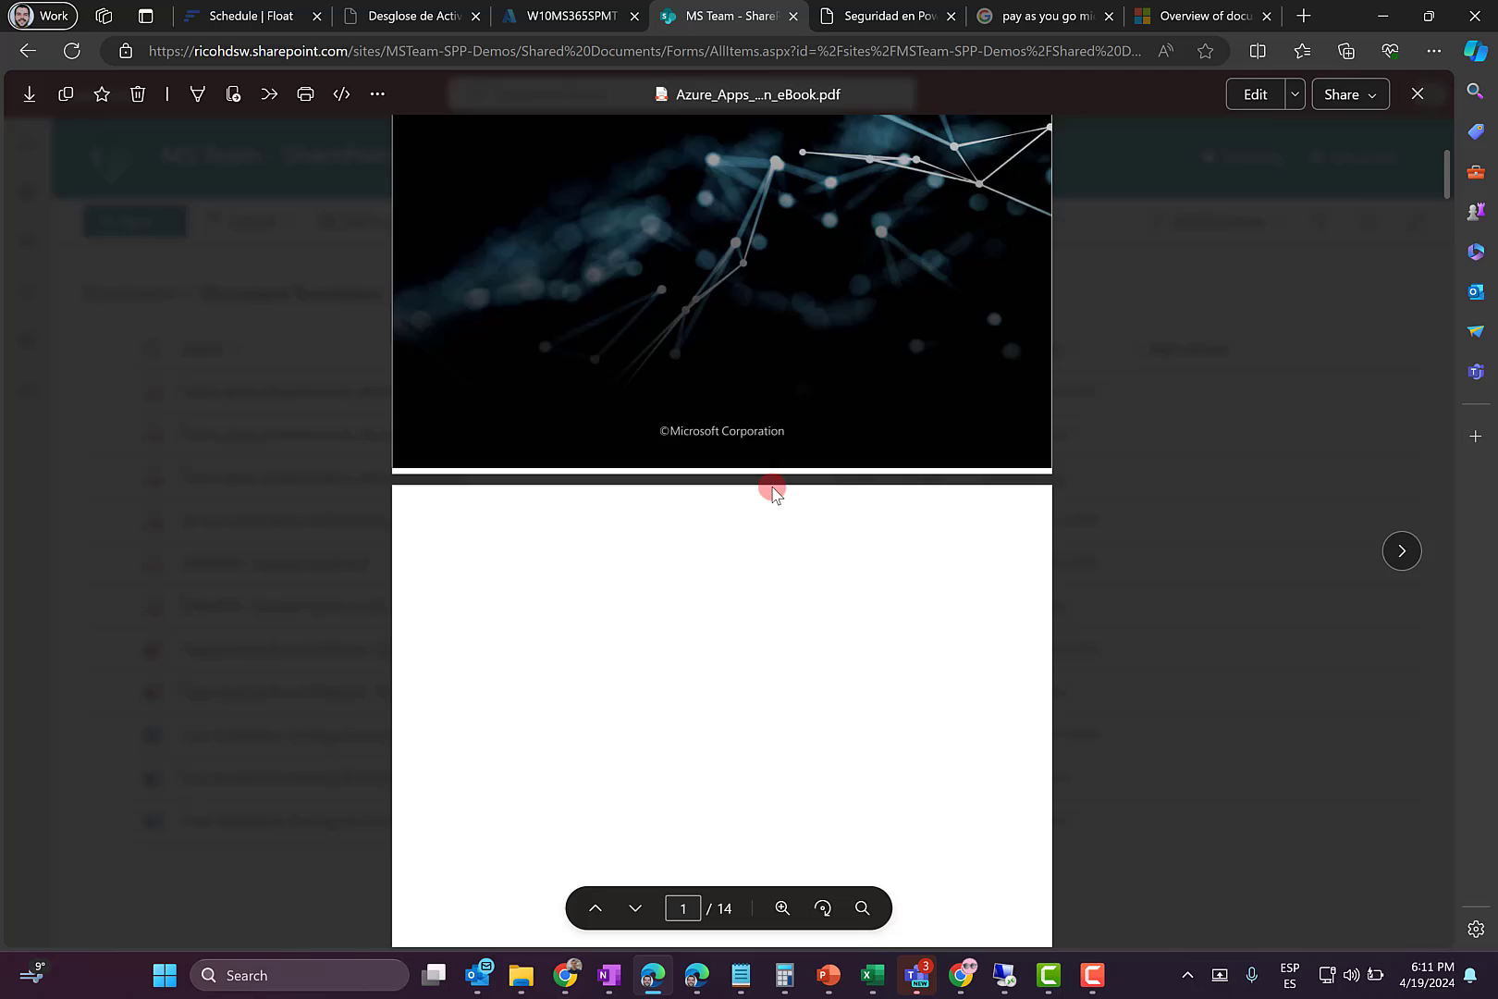
{"action": "scroll", "coordinate": [772, 490], "scroll_direction": "down", "scroll_amount": 2}
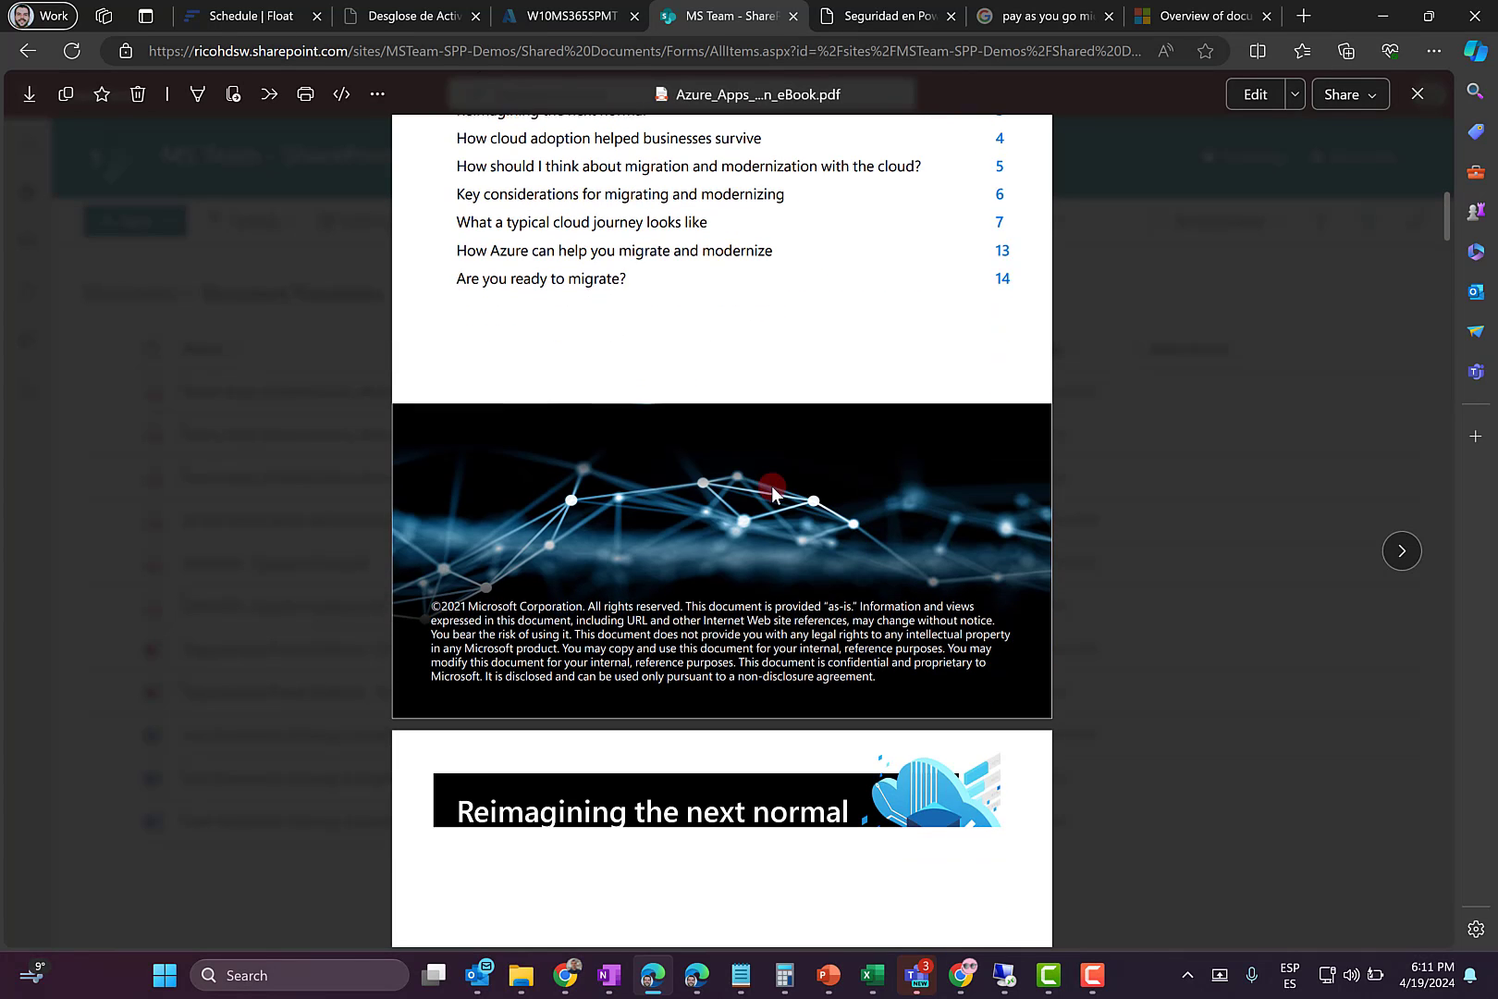
{"action": "left_click", "coordinate": [620, 243]}
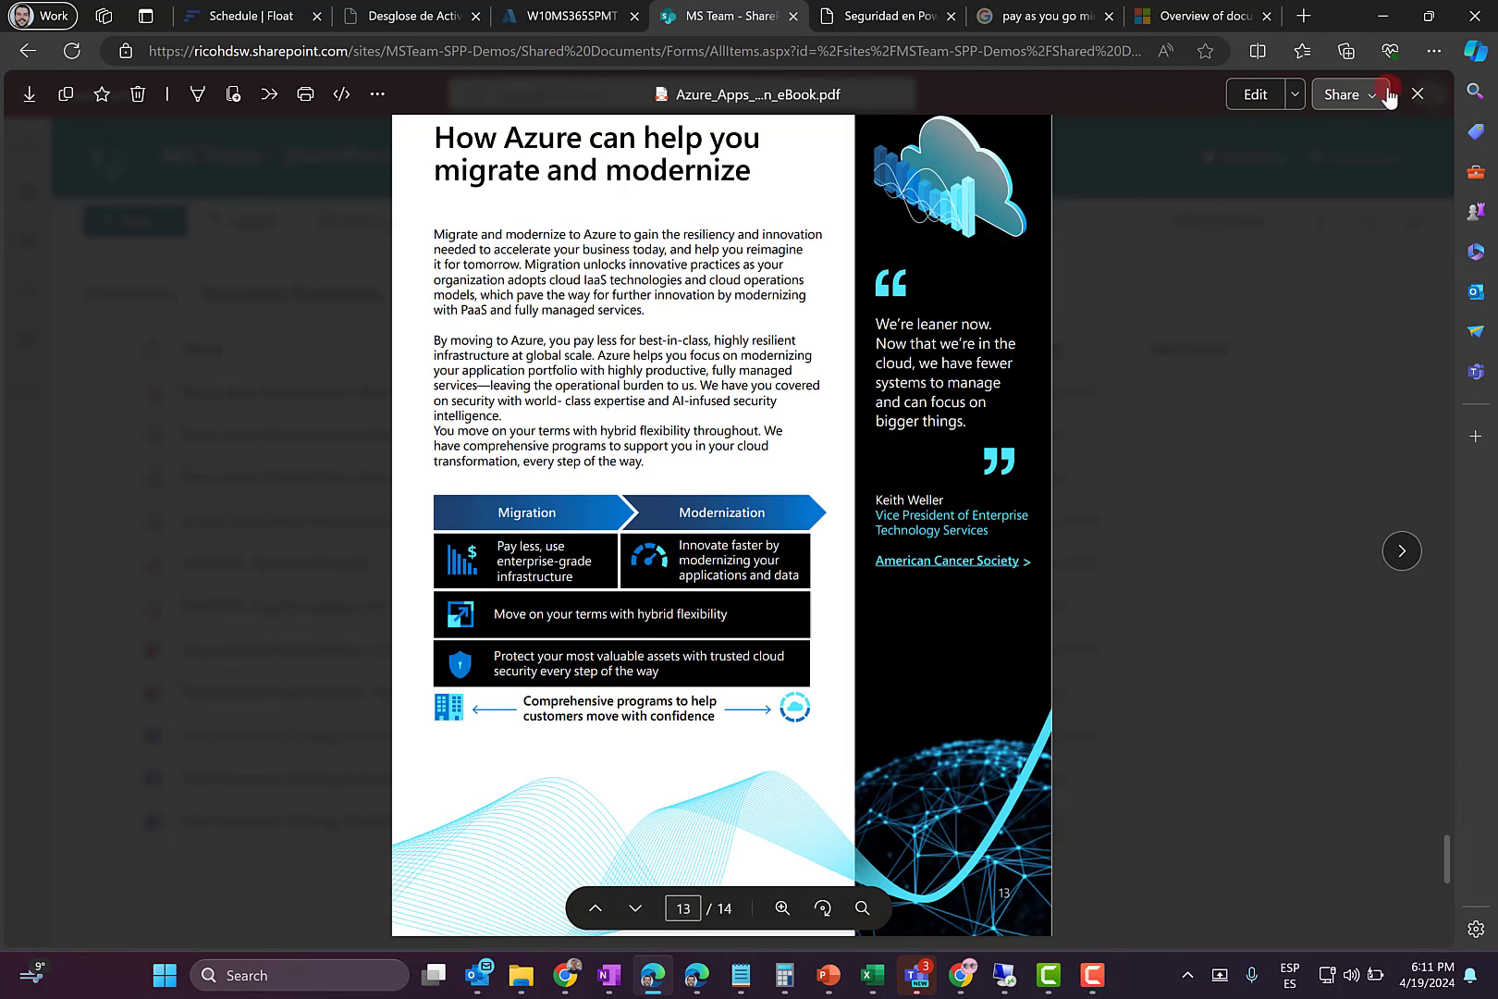
{"action": "left_click", "coordinate": [1420, 95]}
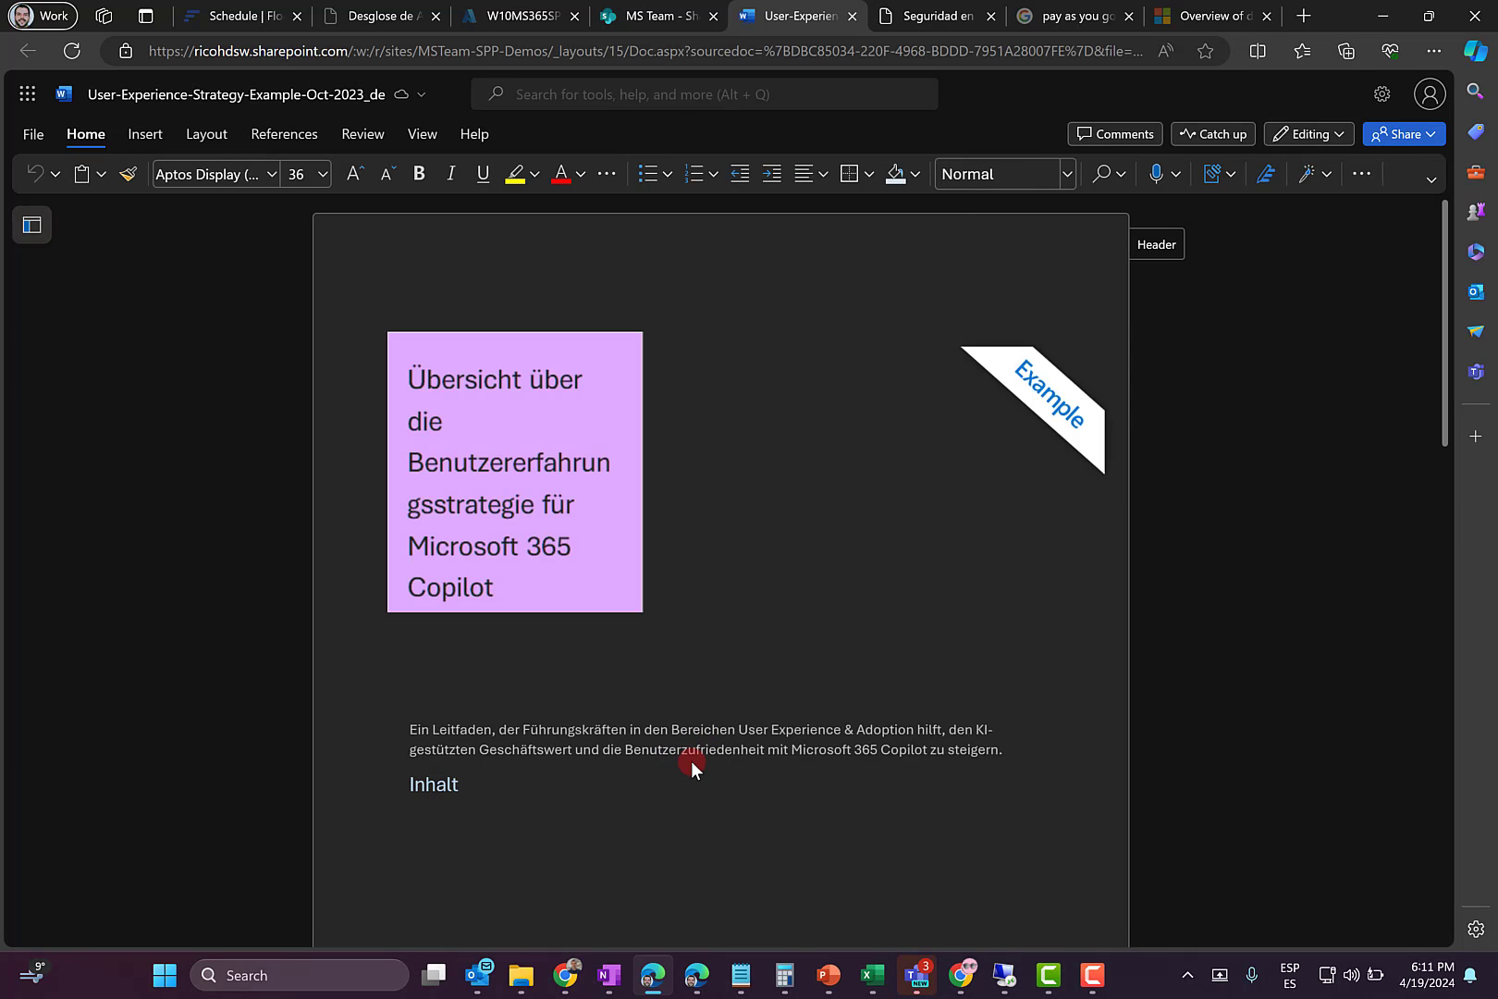
Review the User-Experience-Strategy document in Word for the web, then close its tab
{"action": "scroll", "coordinate": [691, 759], "scroll_direction": "down", "scroll_amount": 10}
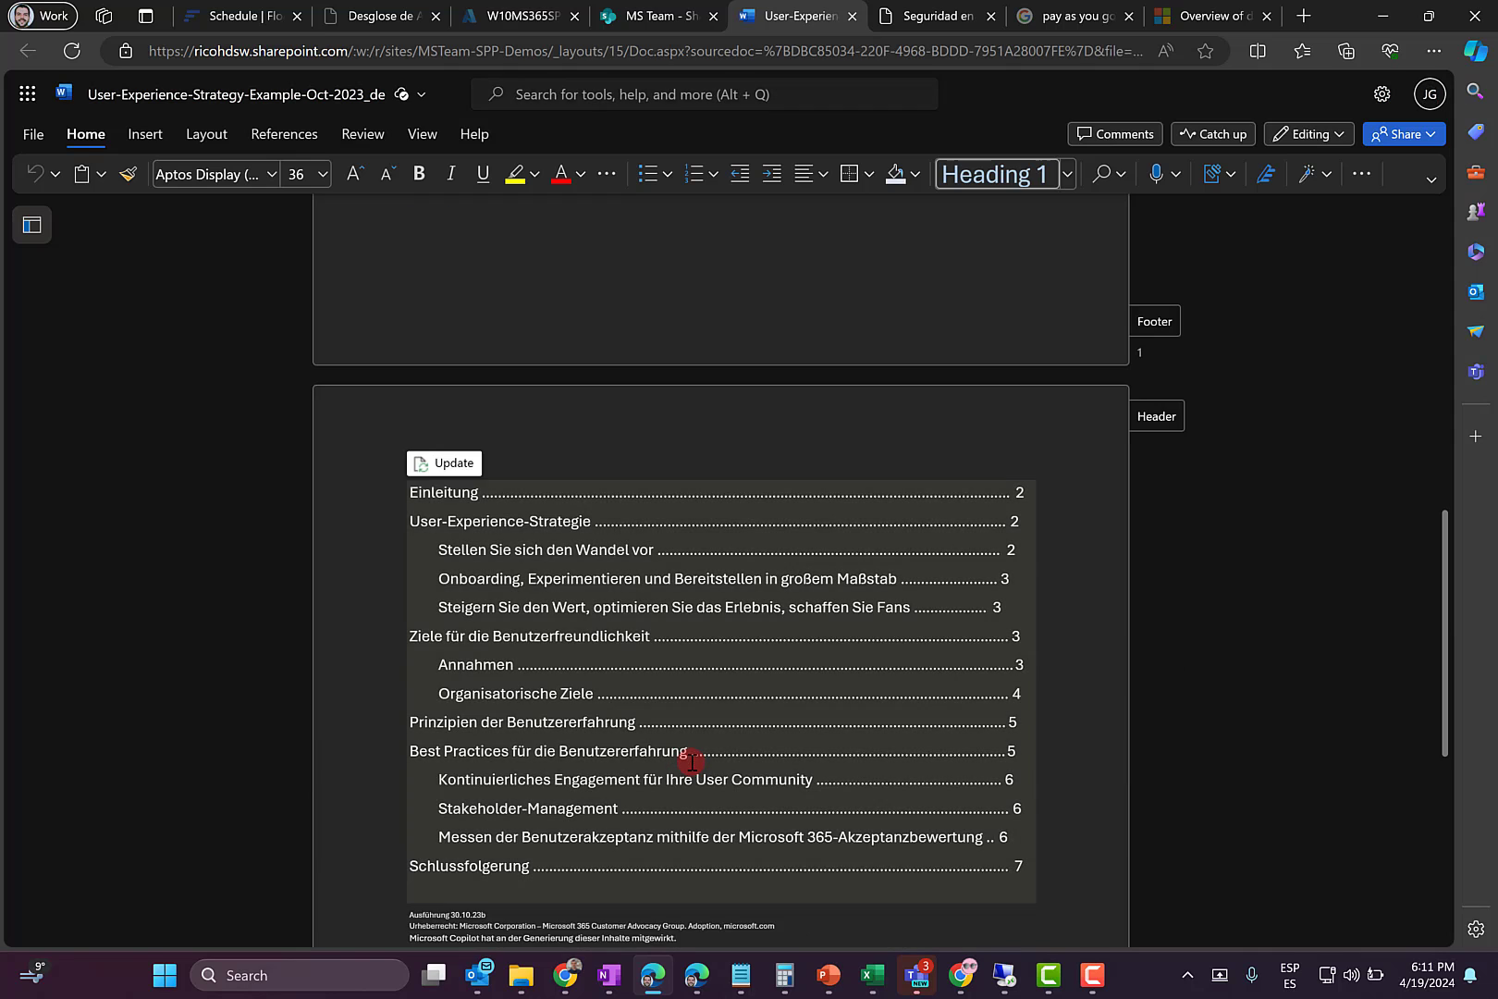
{"action": "scroll", "coordinate": [691, 762], "scroll_direction": "down", "scroll_amount": 6}
{"action": "scroll", "coordinate": [666, 458], "scroll_direction": "up", "scroll_amount": 6}
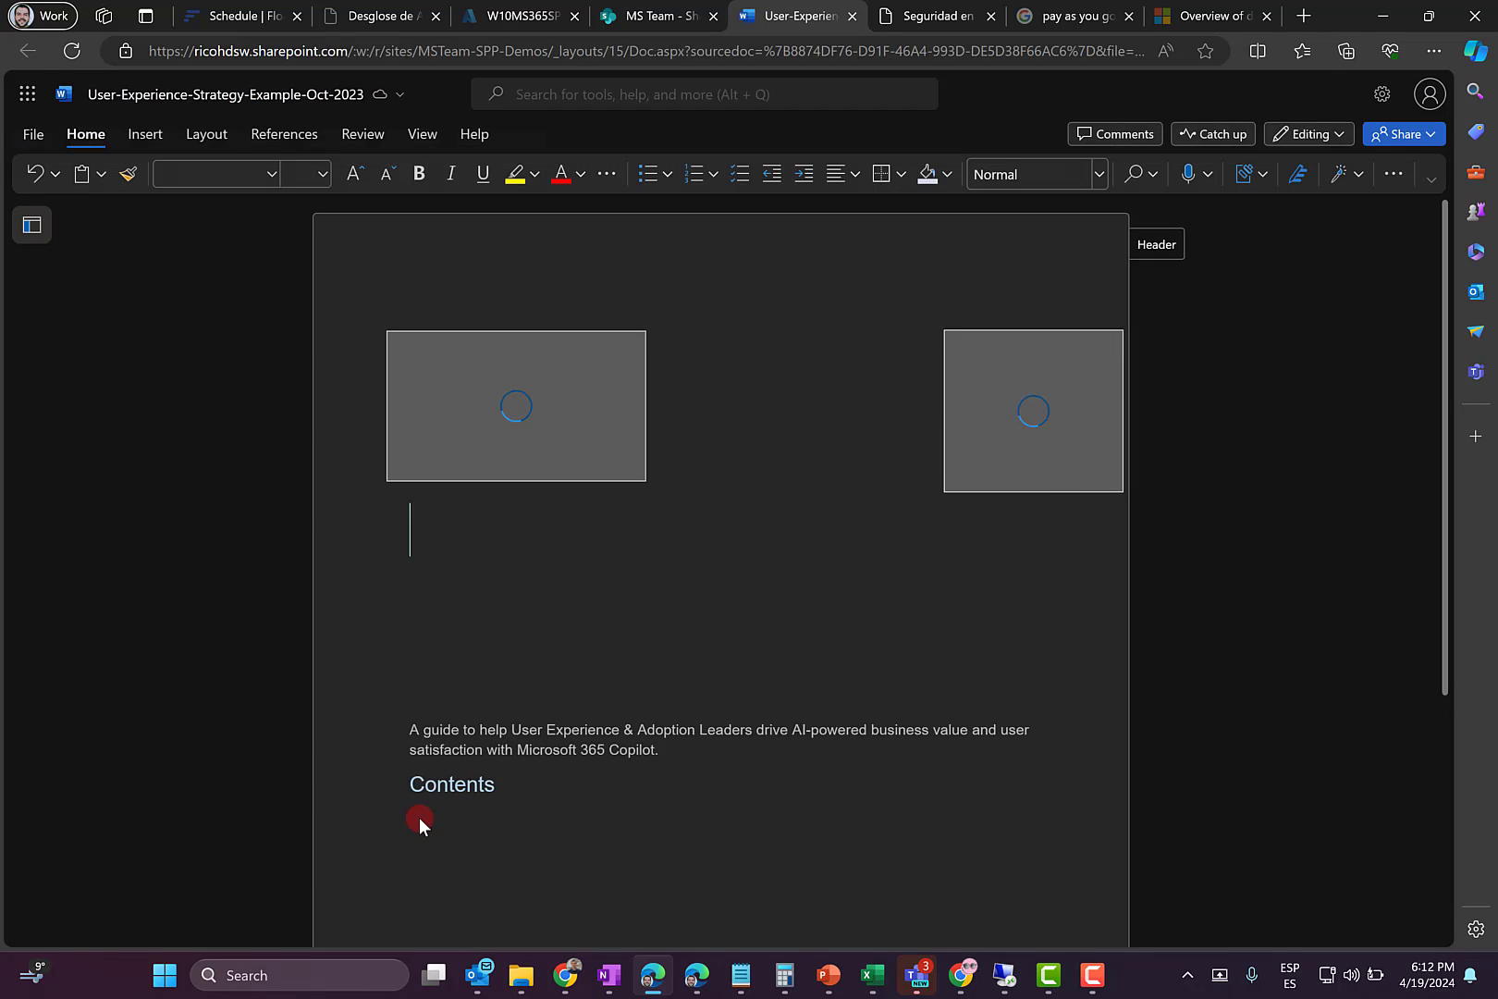
{"action": "left_click", "coordinate": [425, 803]}
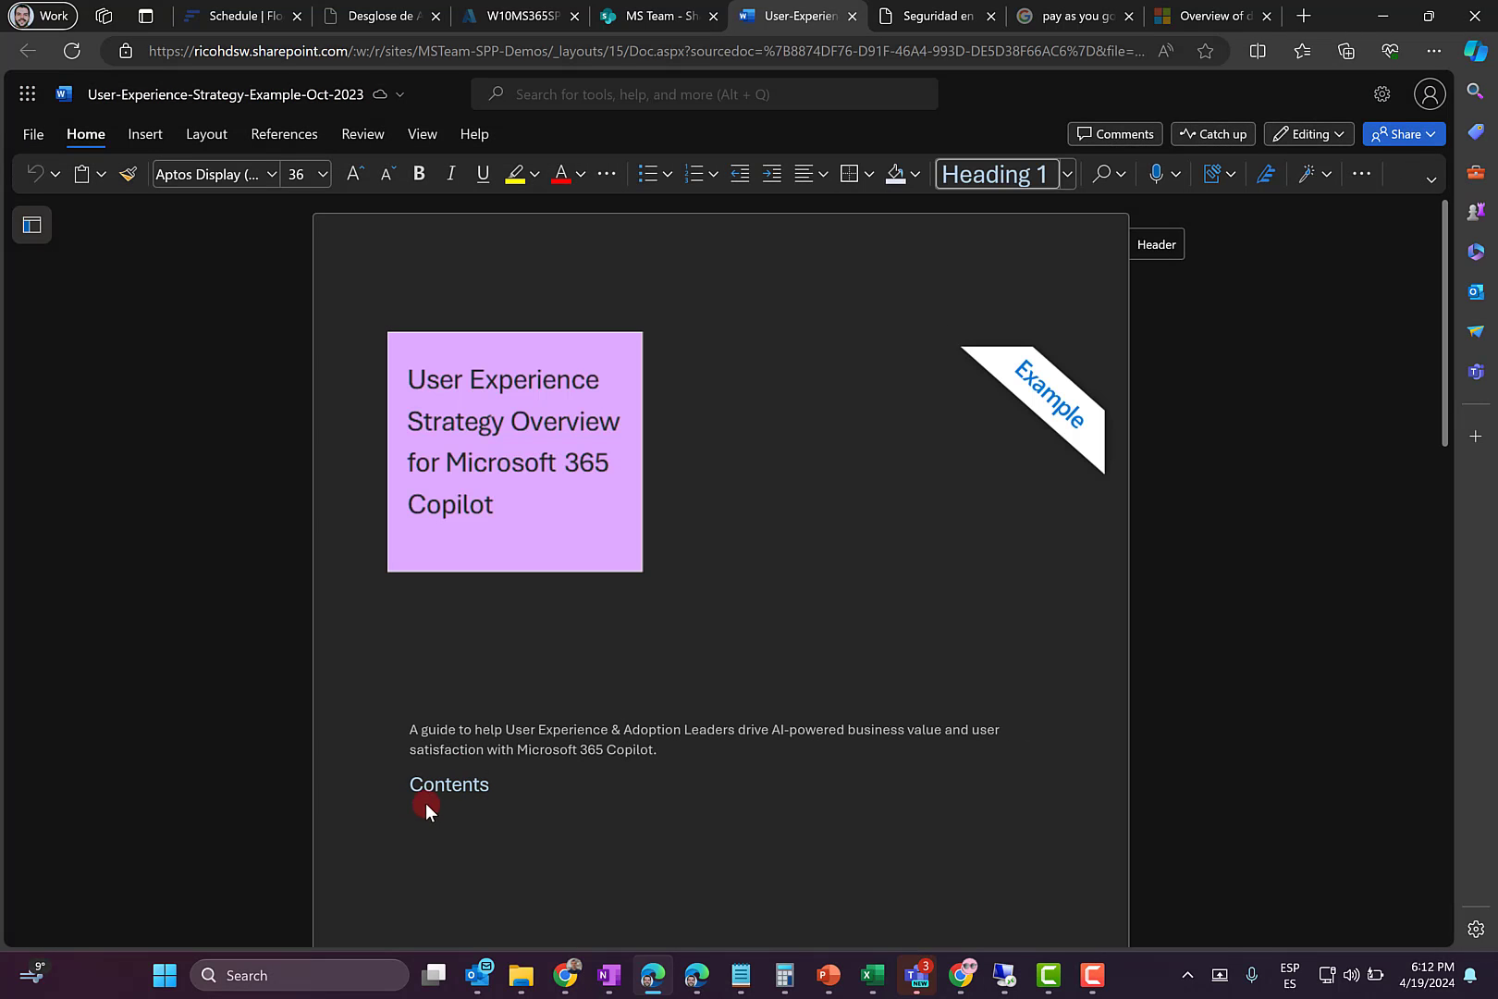
{"action": "left_click", "coordinate": [852, 16]}
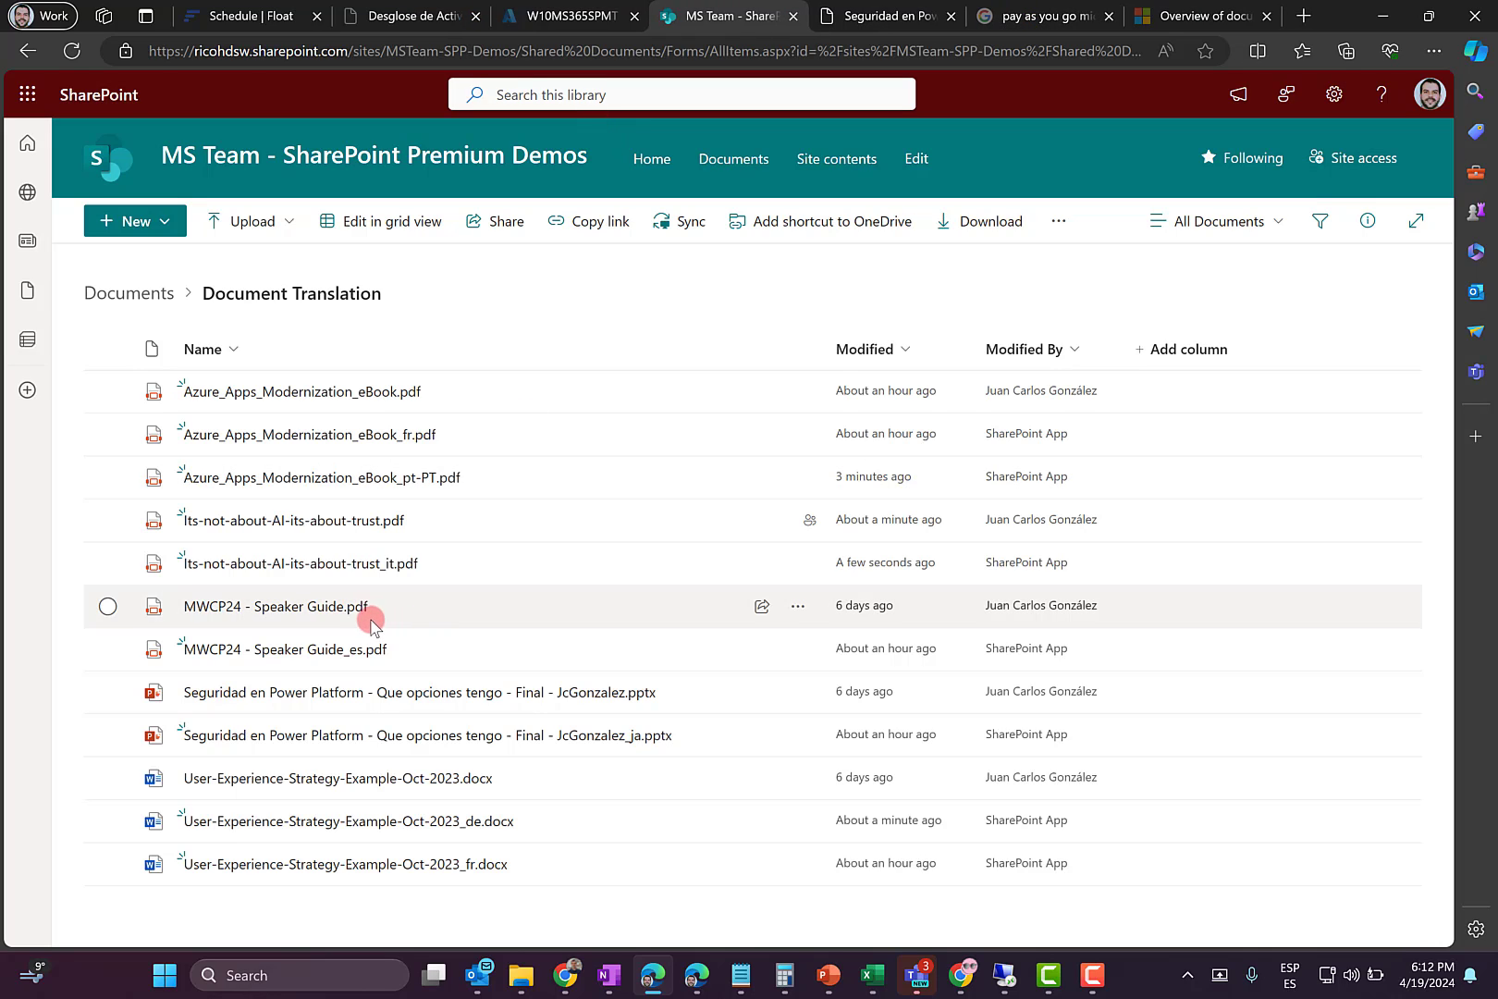
{"action": "left_click", "coordinate": [314, 521]}
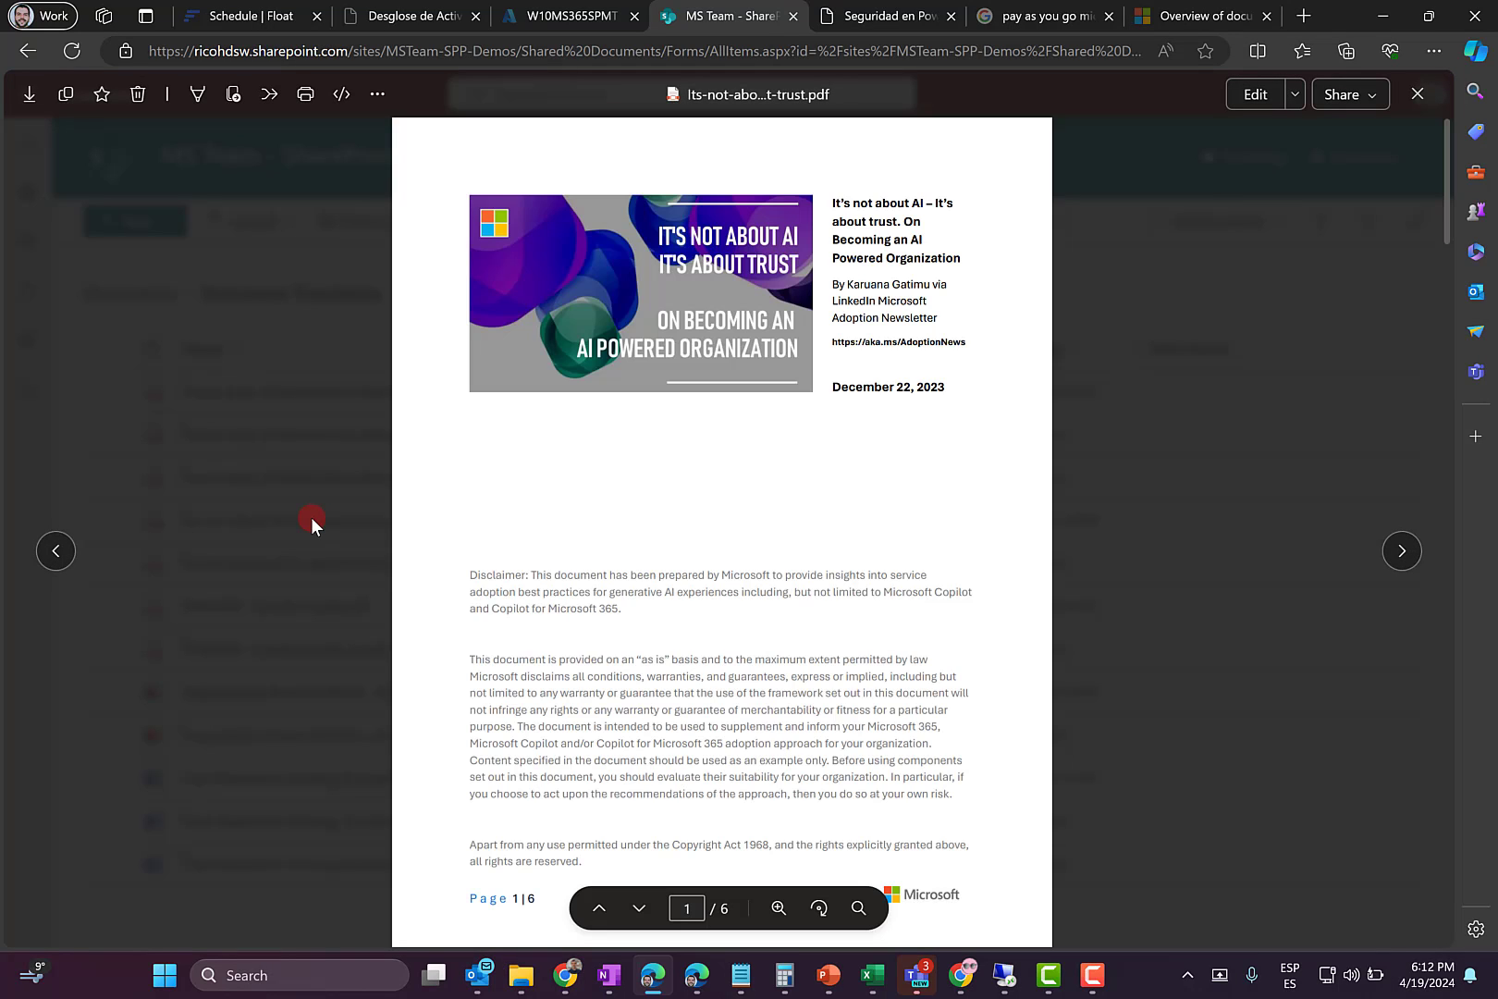
{"action": "scroll", "coordinate": [811, 647], "scroll_direction": "down", "scroll_amount": 4}
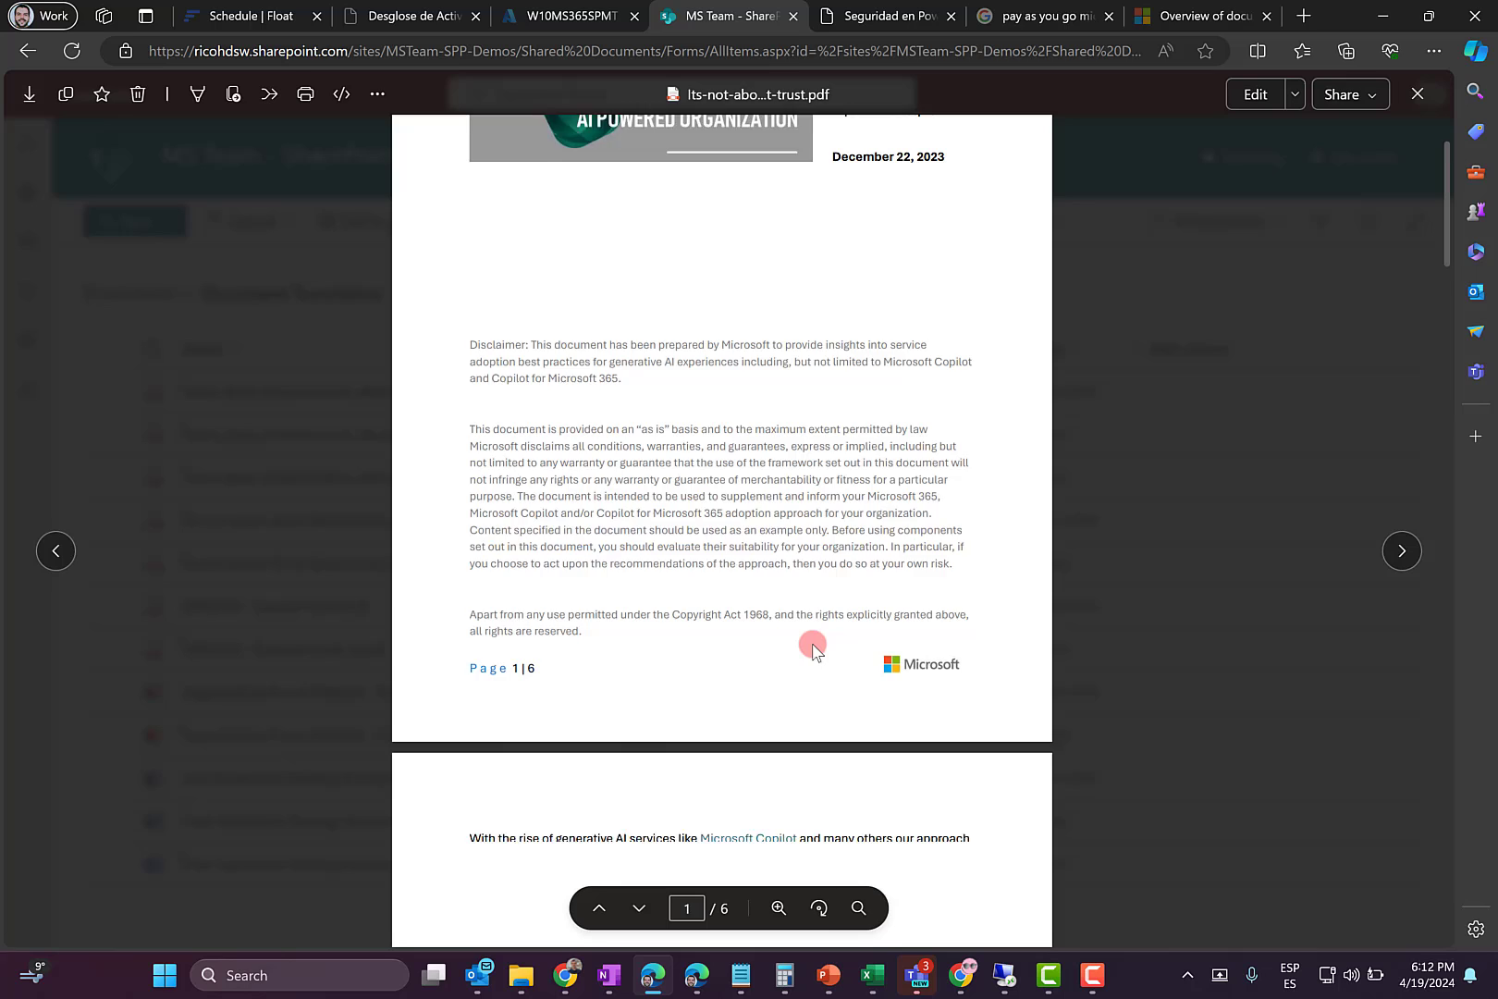
{"action": "scroll", "coordinate": [810, 647], "scroll_direction": "down", "scroll_amount": 5}
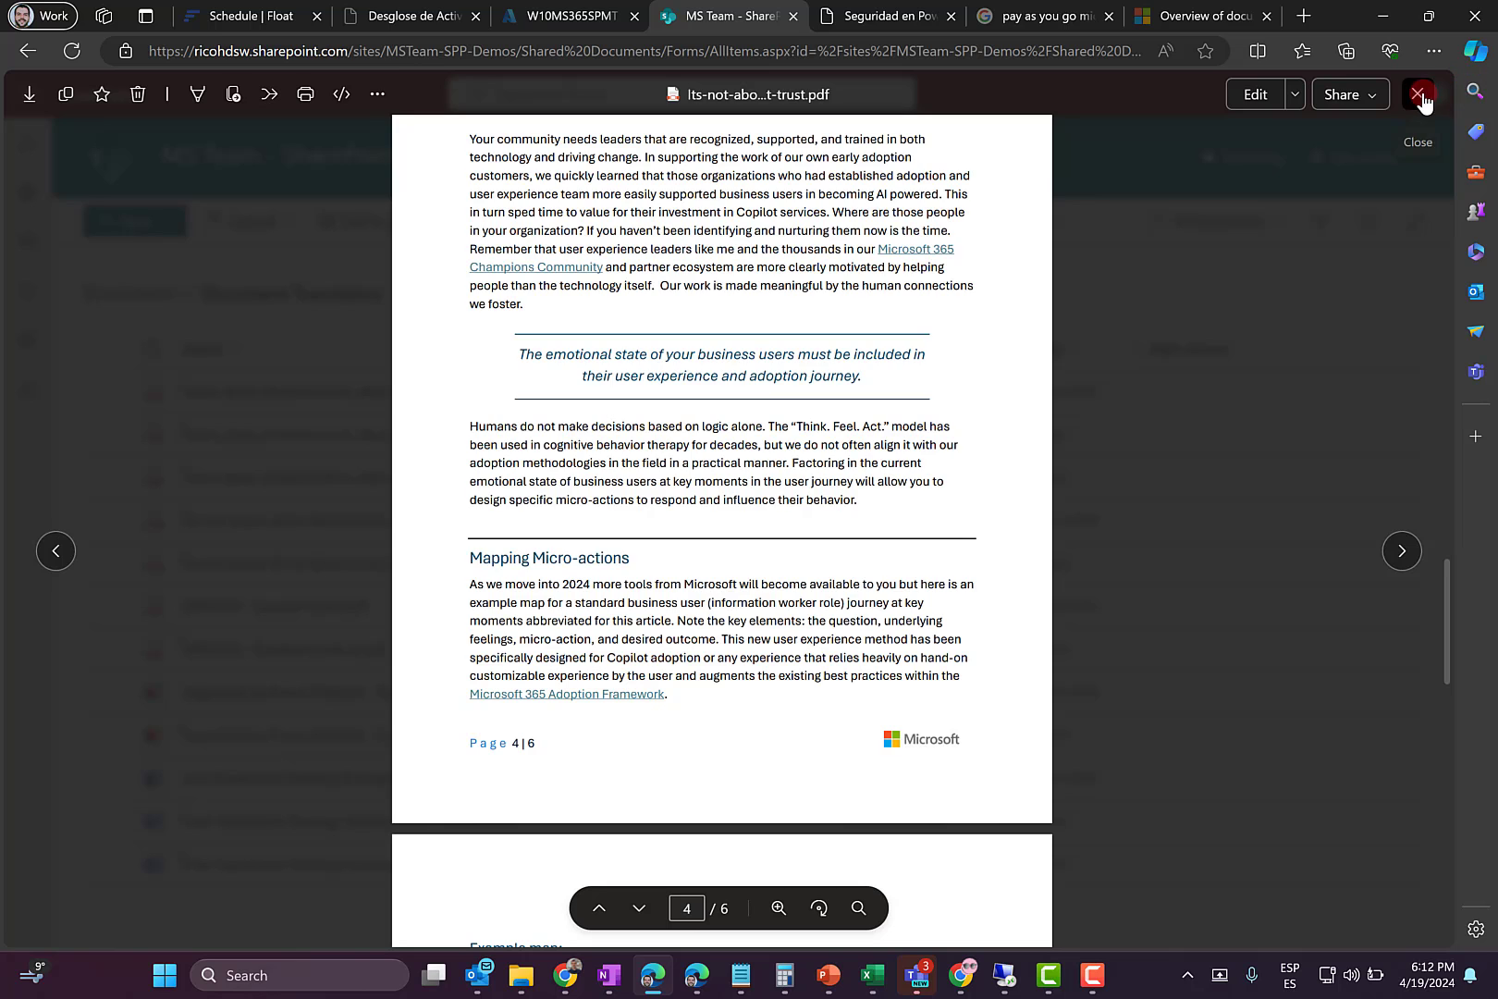
{"action": "left_click", "coordinate": [1421, 96]}
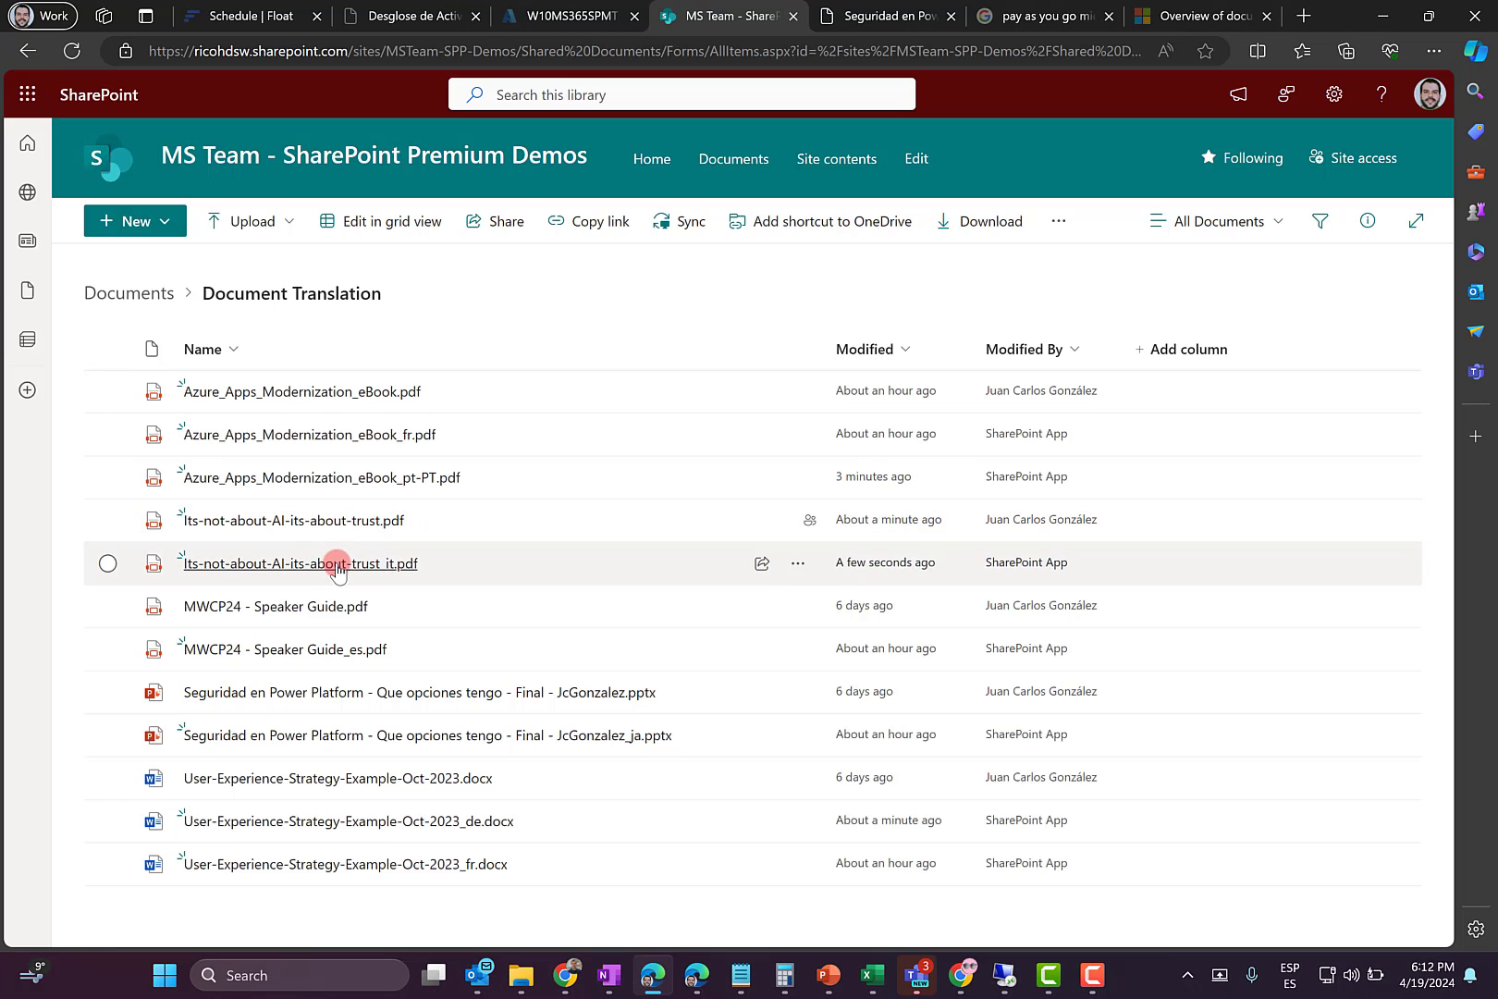
{"action": "mouse_move", "coordinate": [336, 568]}
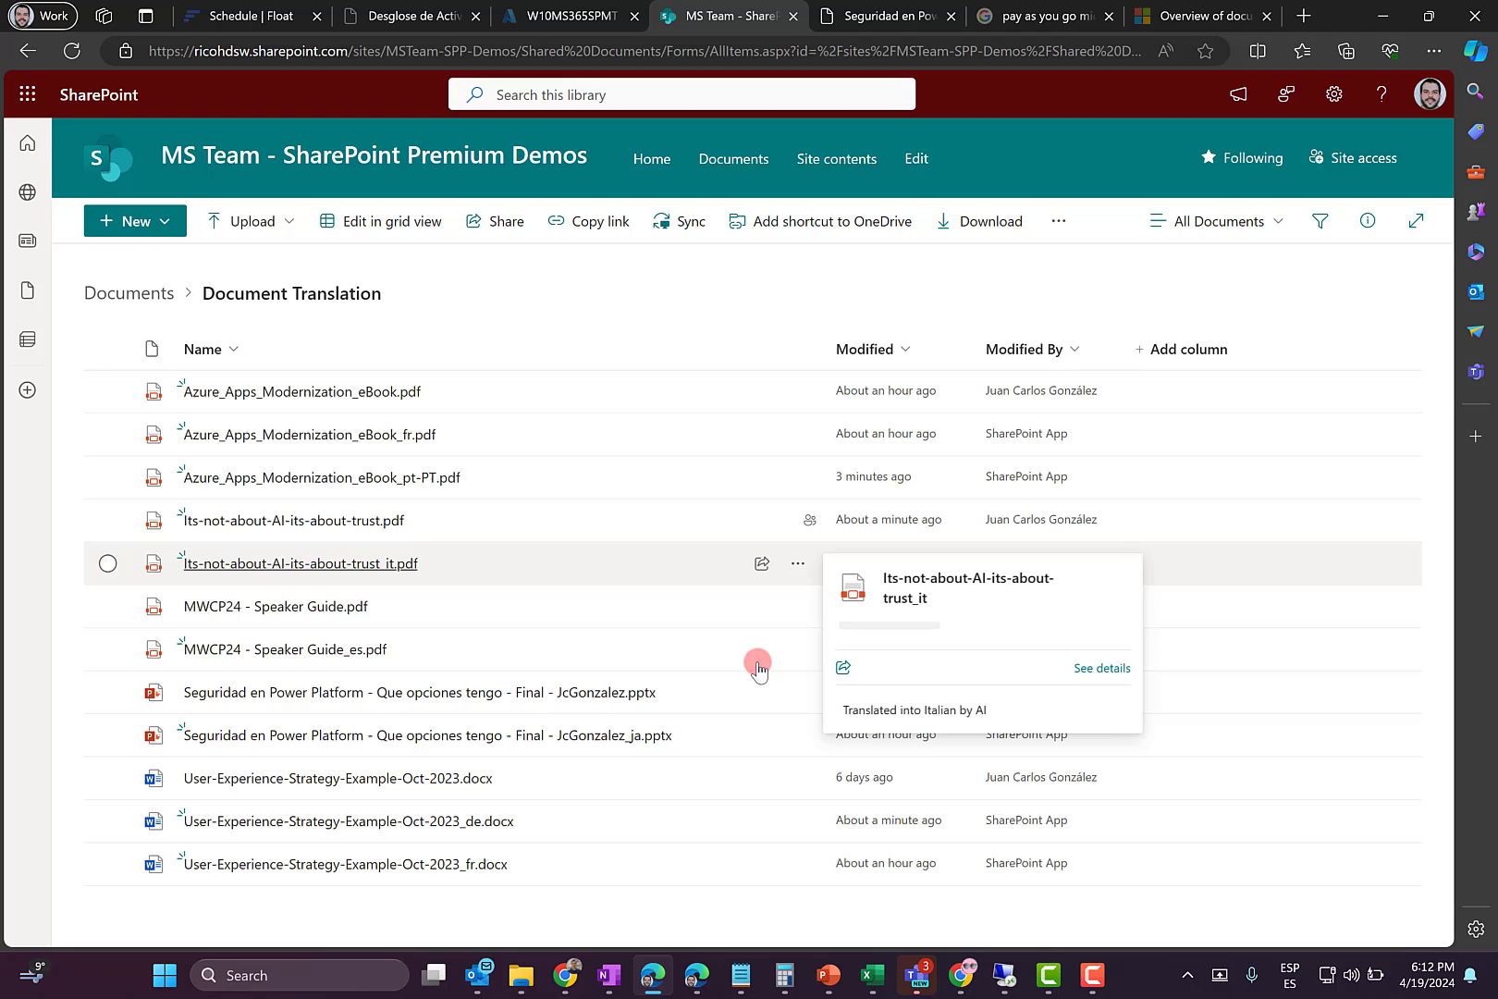
{"action": "left_click", "coordinate": [756, 668]}
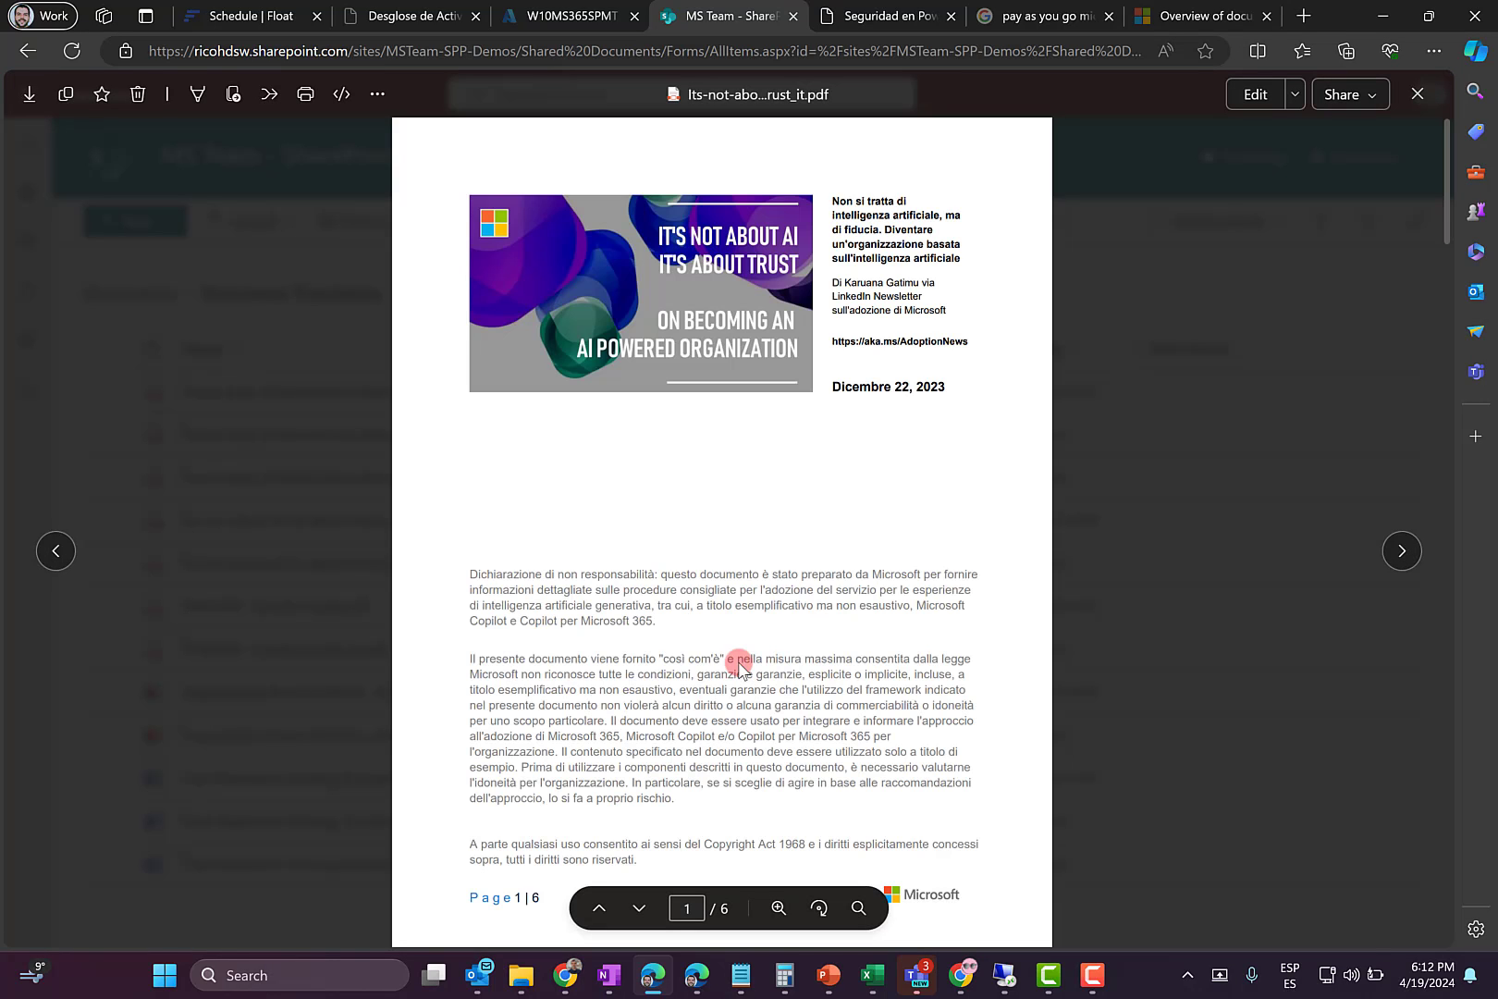
{"action": "scroll", "coordinate": [731, 662], "scroll_direction": "down", "scroll_amount": 10}
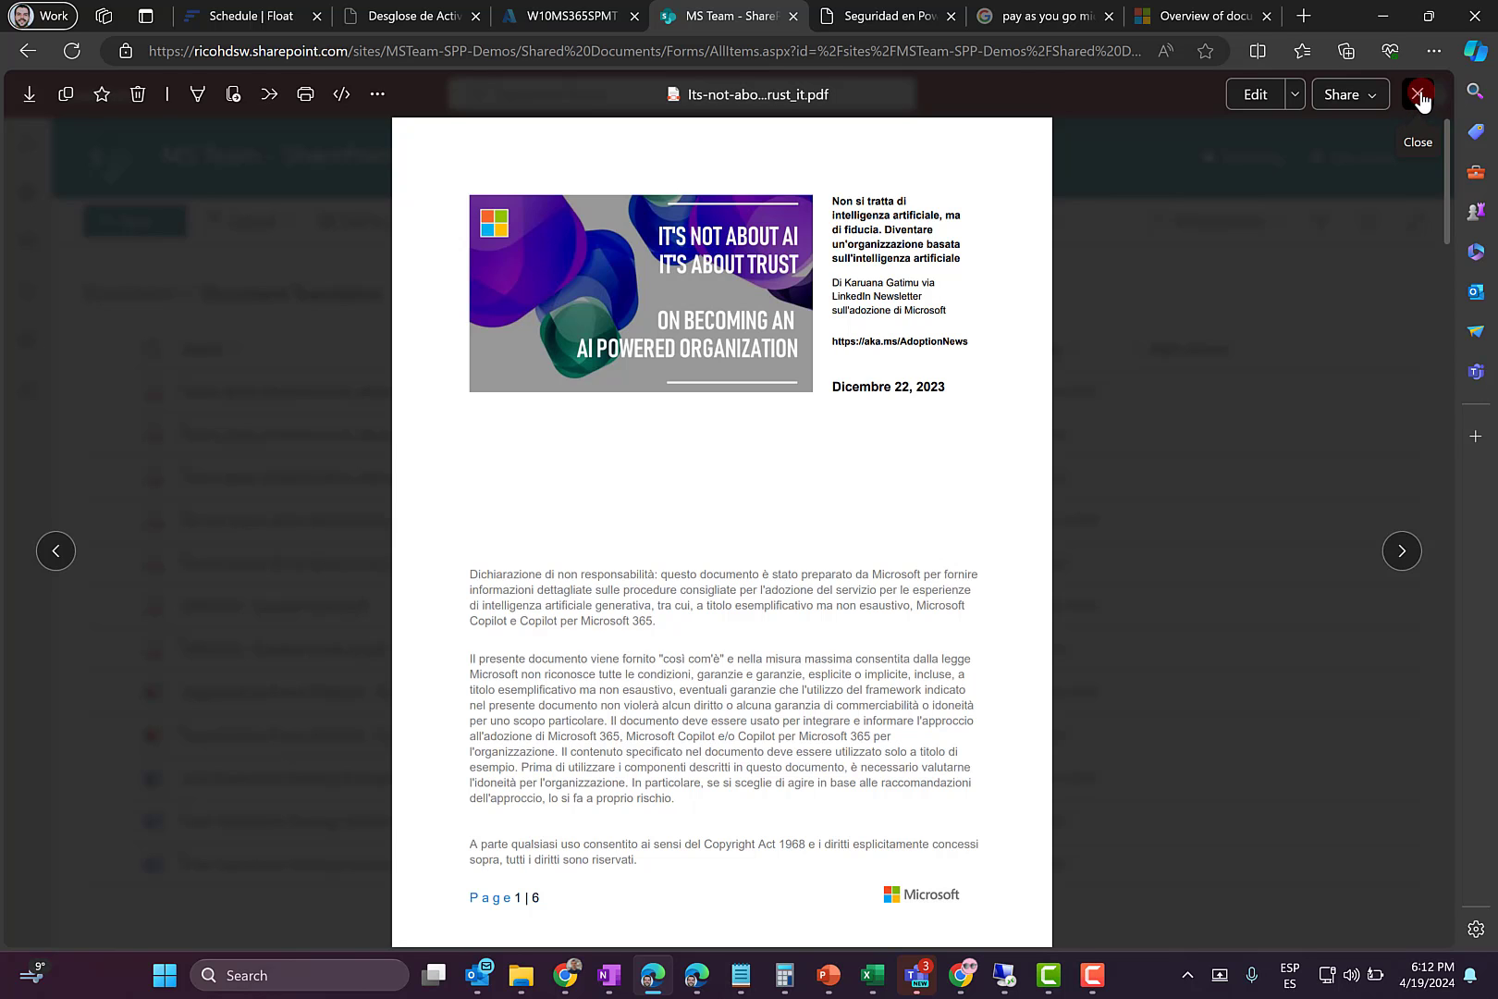
{"action": "left_click", "coordinate": [1420, 96]}
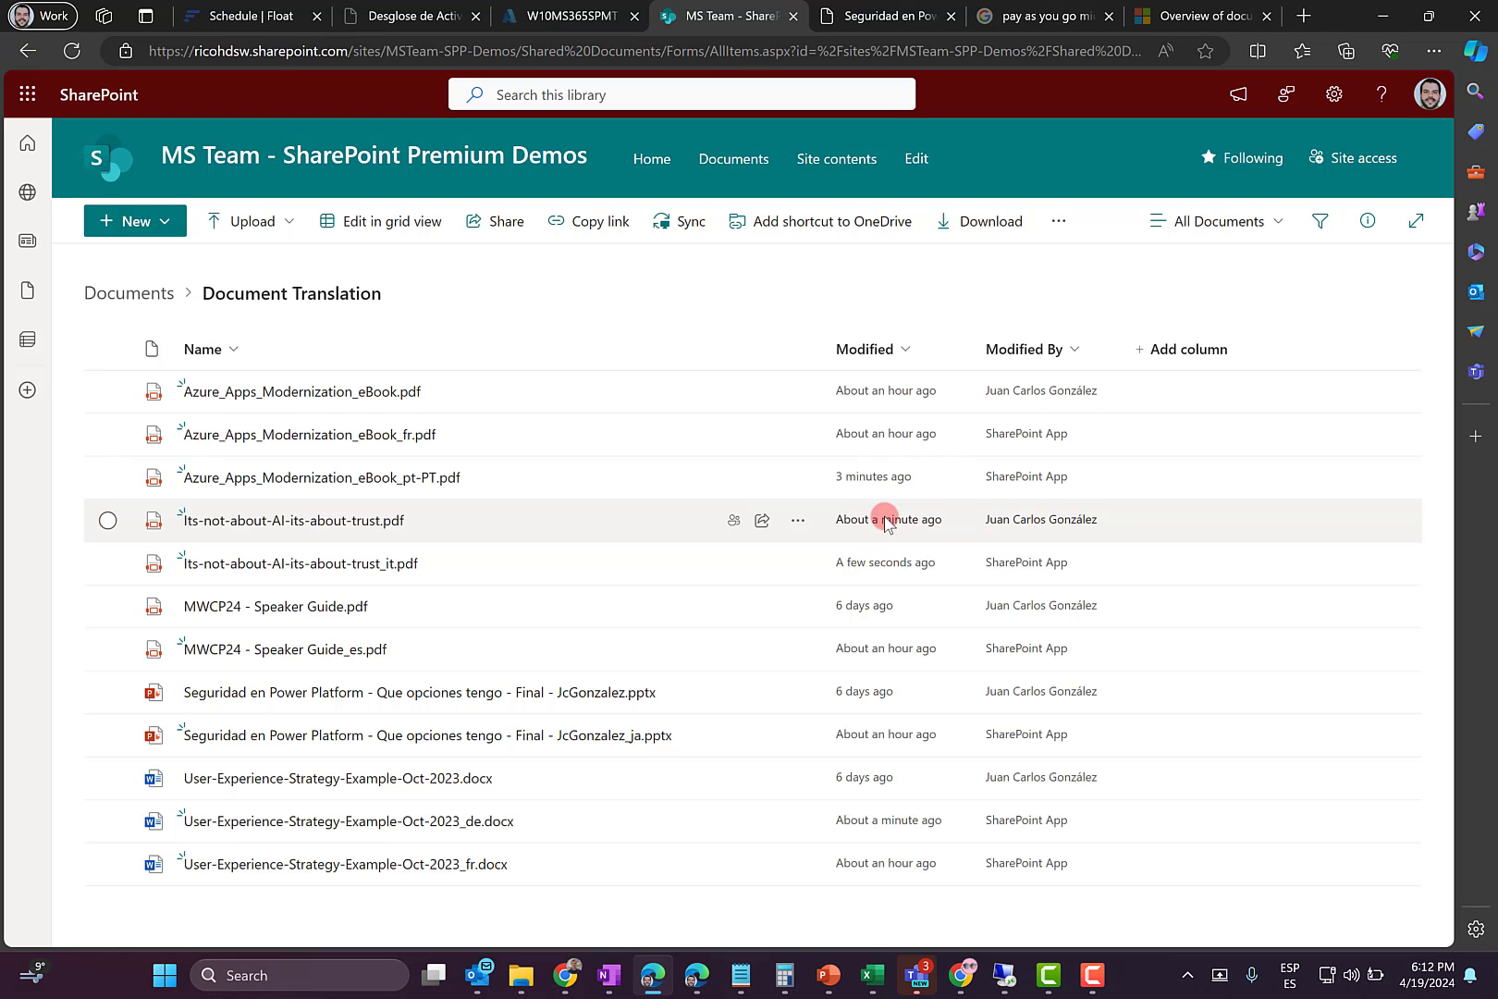